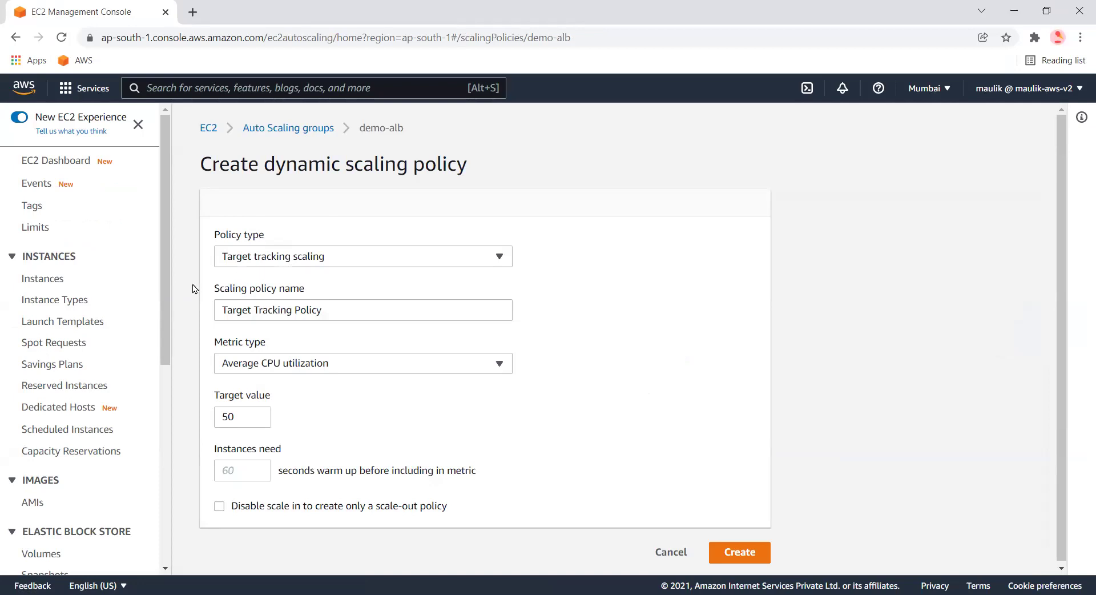
pyautogui.click(316, 263)
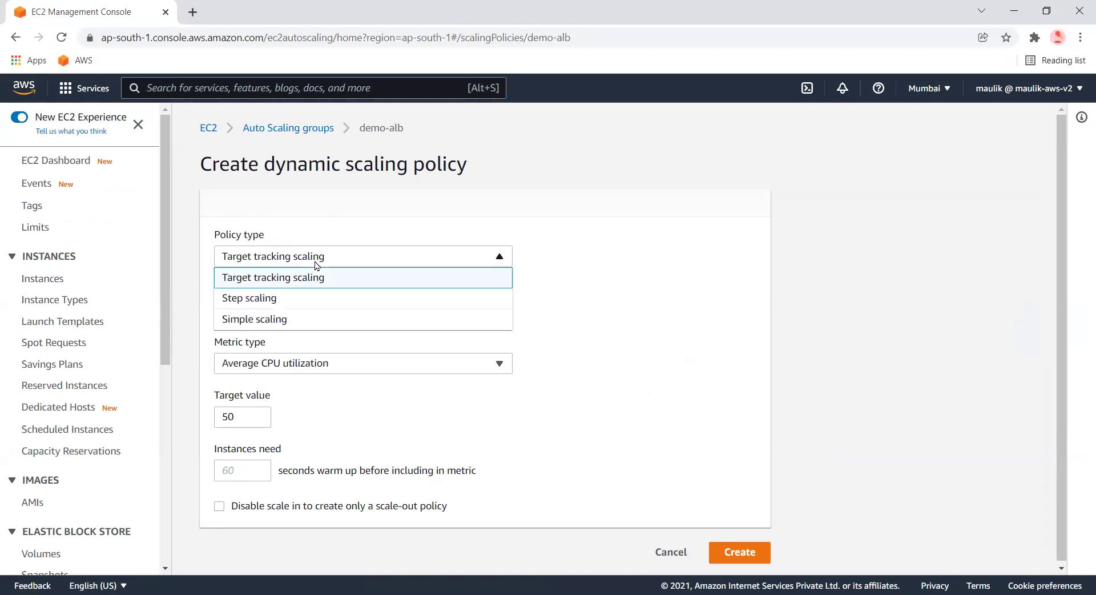
pyautogui.click(293, 319)
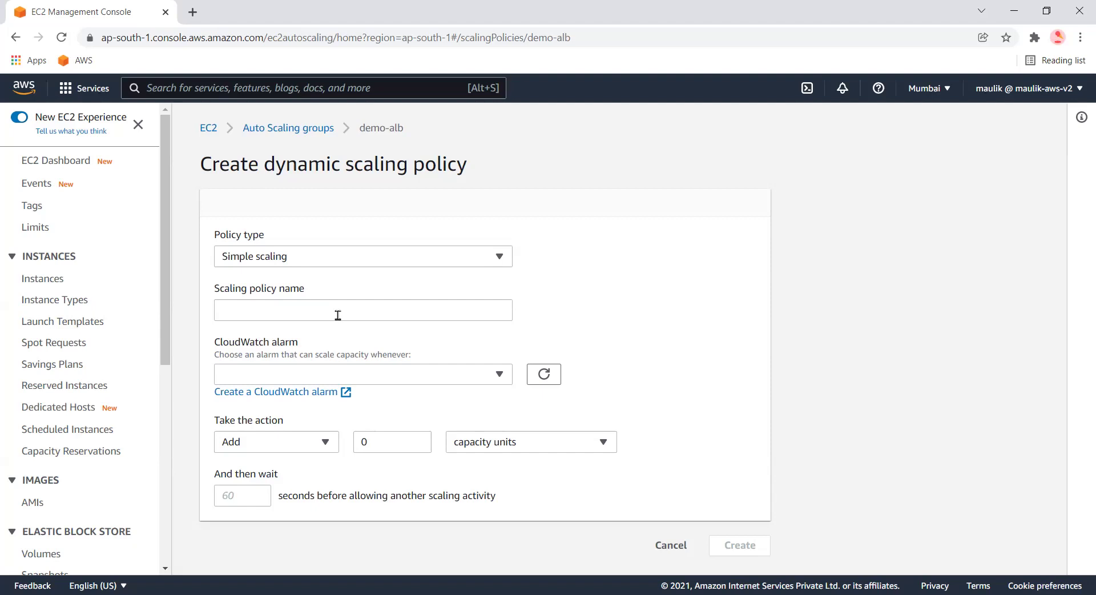
pyautogui.click(307, 129)
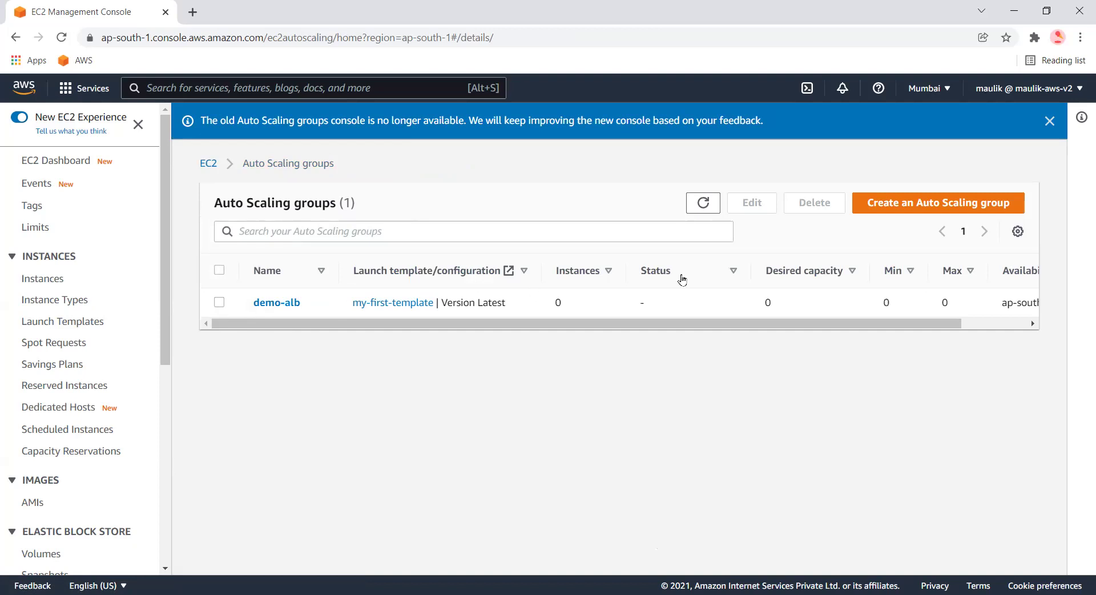
# Step: Open the automatic scaling settings of the demo-alb Auto Scaling group and start a new dynamic scaling policy
pyautogui.click(255, 303)
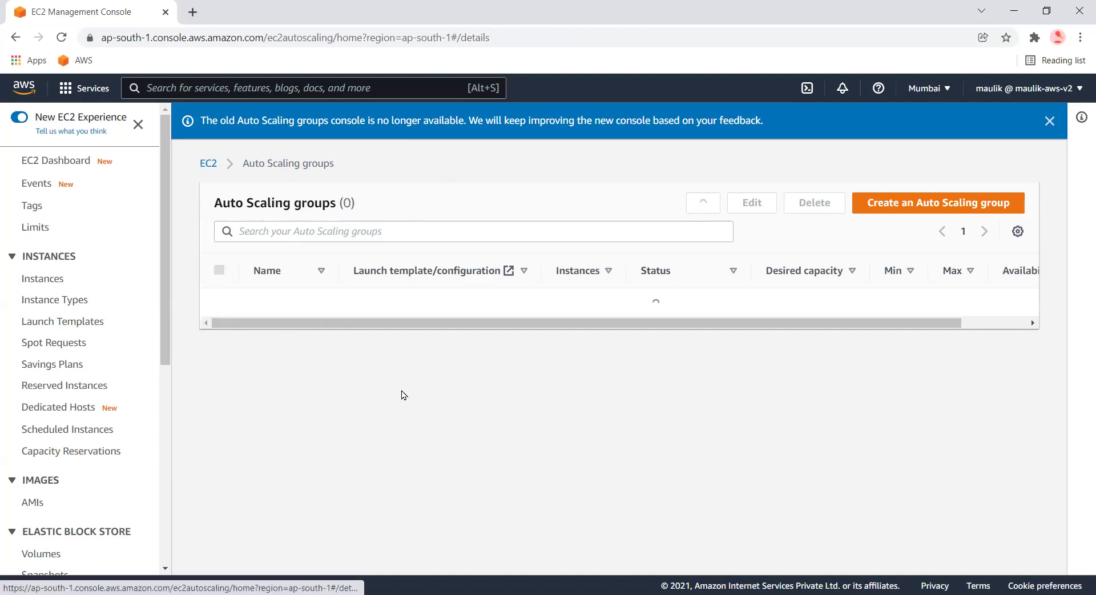
pyautogui.click(274, 299)
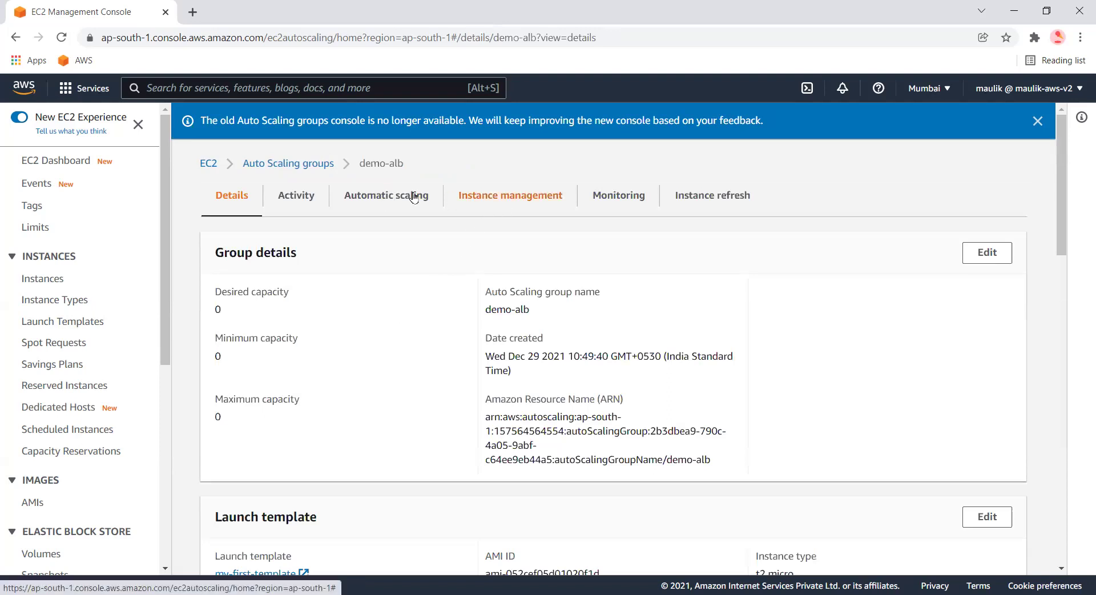
pyautogui.click(381, 200)
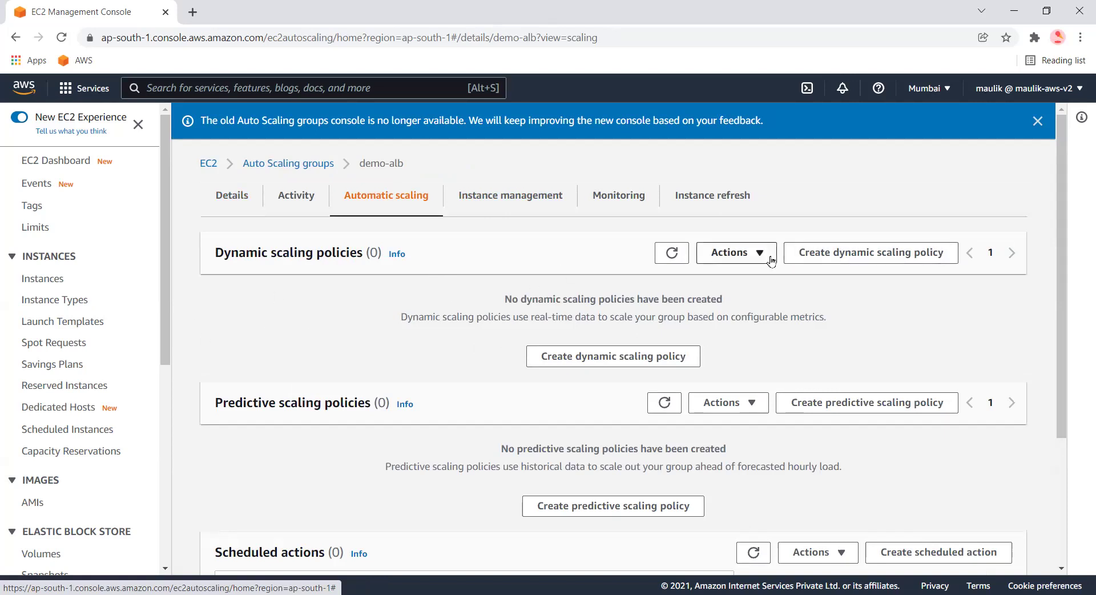
pyautogui.click(745, 260)
pyautogui.click(871, 252)
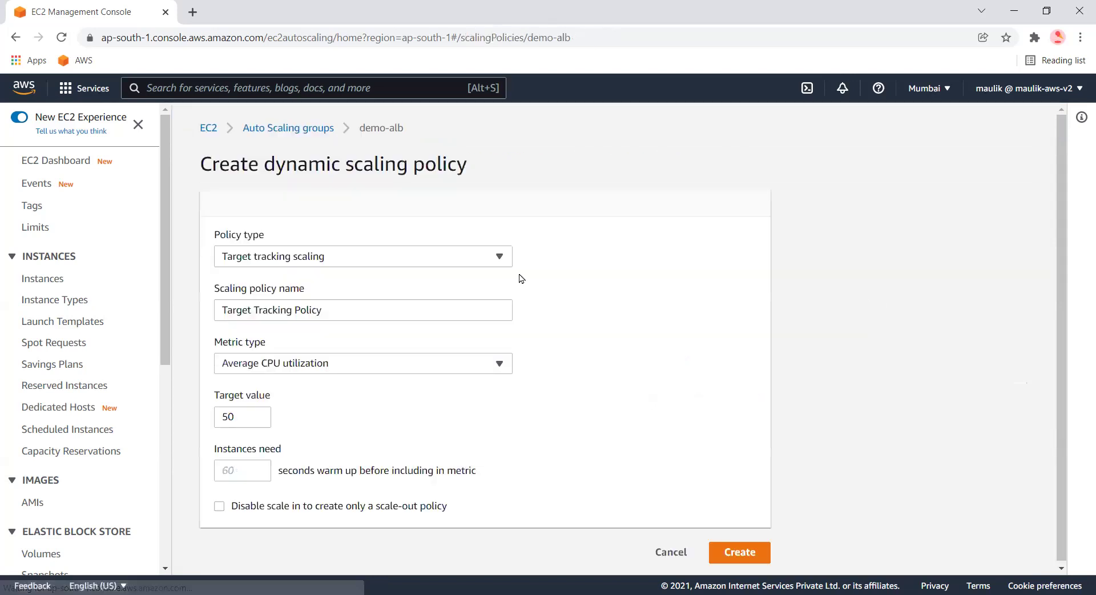
# Step: Set the policy type to Simple scaling, name it policy-1, and leave the CloudWatch alarm empty
pyautogui.click(342, 266)
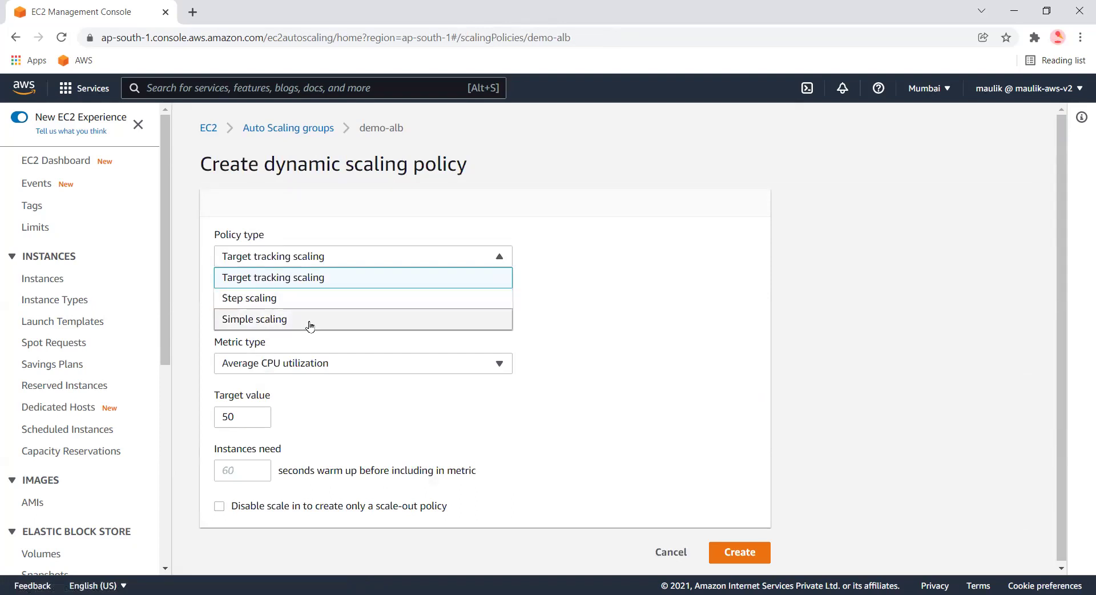
pyautogui.click(311, 324)
pyautogui.click(335, 304)
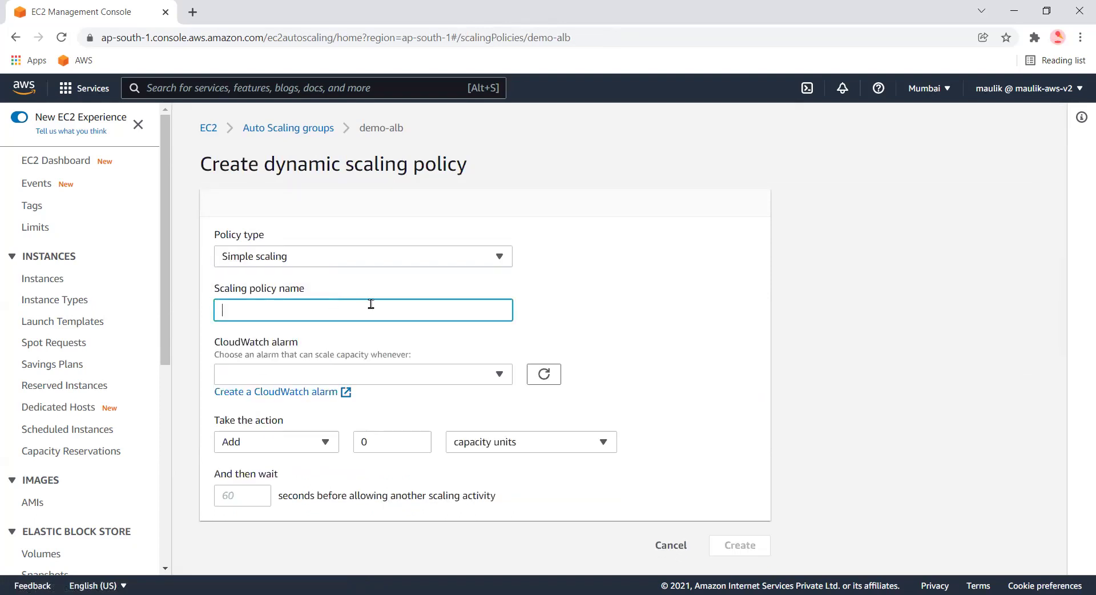
pyautogui.write('policy-1')
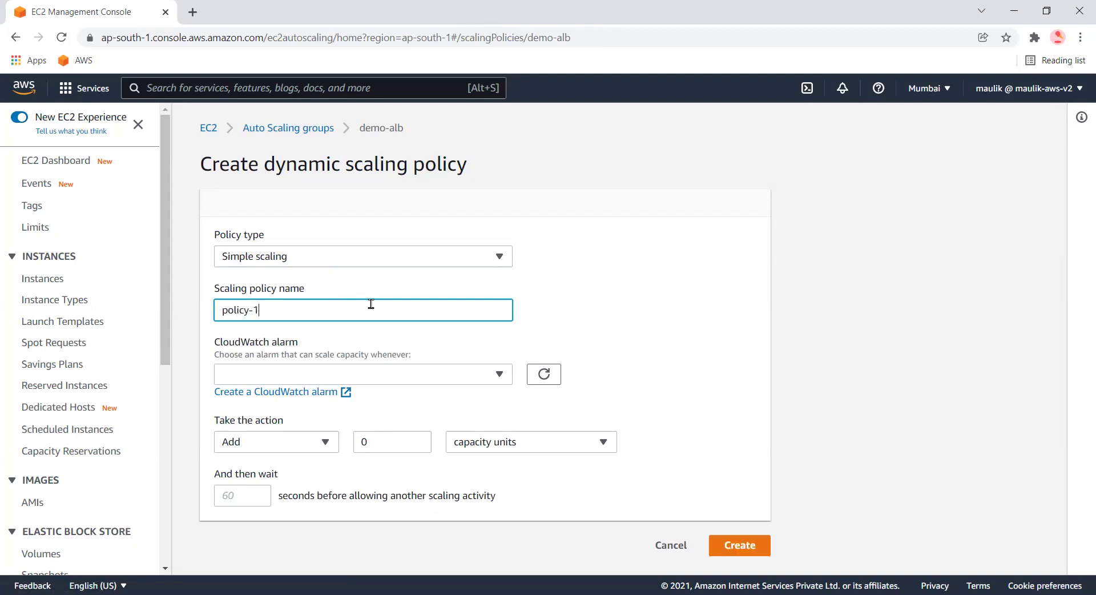
pyautogui.click(494, 375)
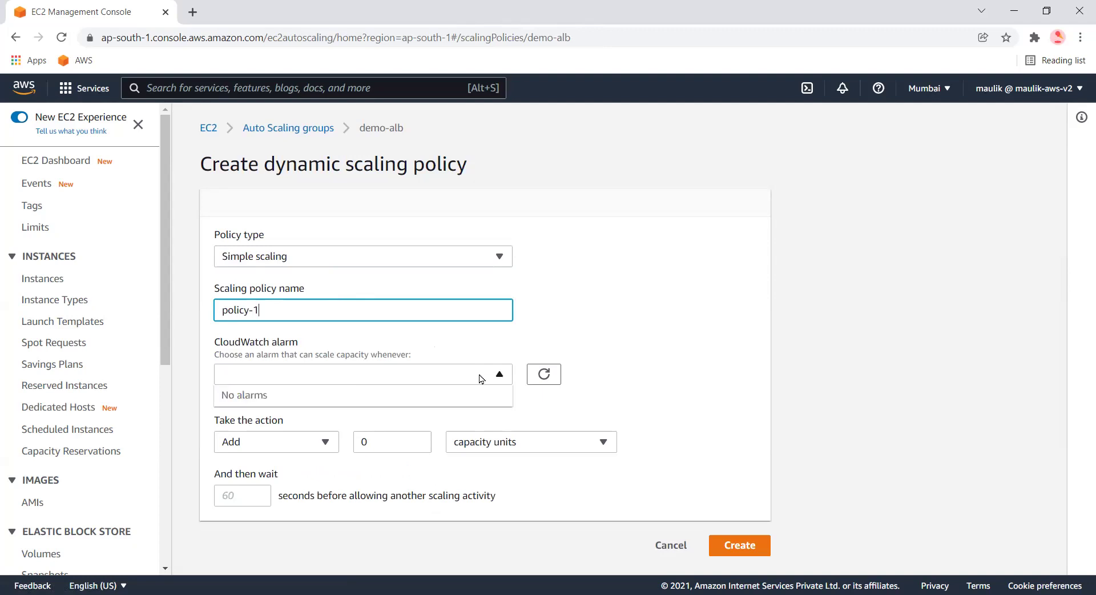
pyautogui.click(655, 377)
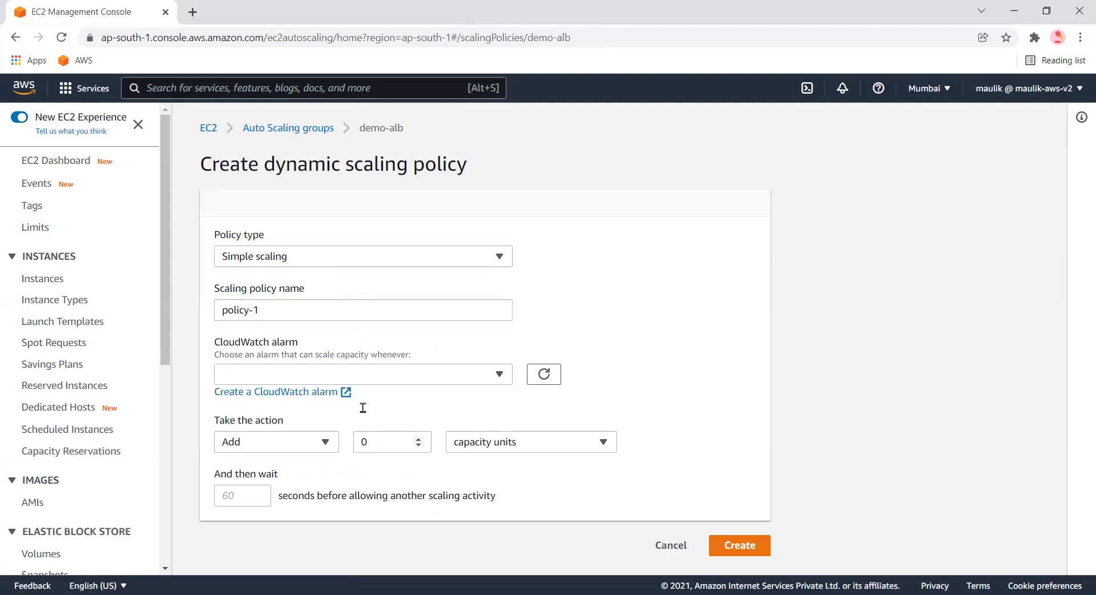
# Step: Create policy-1 with the action to add 1 capacity unit and a 60-second wait before another scaling activity
pyautogui.click(418, 438)
pyautogui.click(541, 442)
pyautogui.click(465, 421)
pyautogui.doubleClick(372, 446)
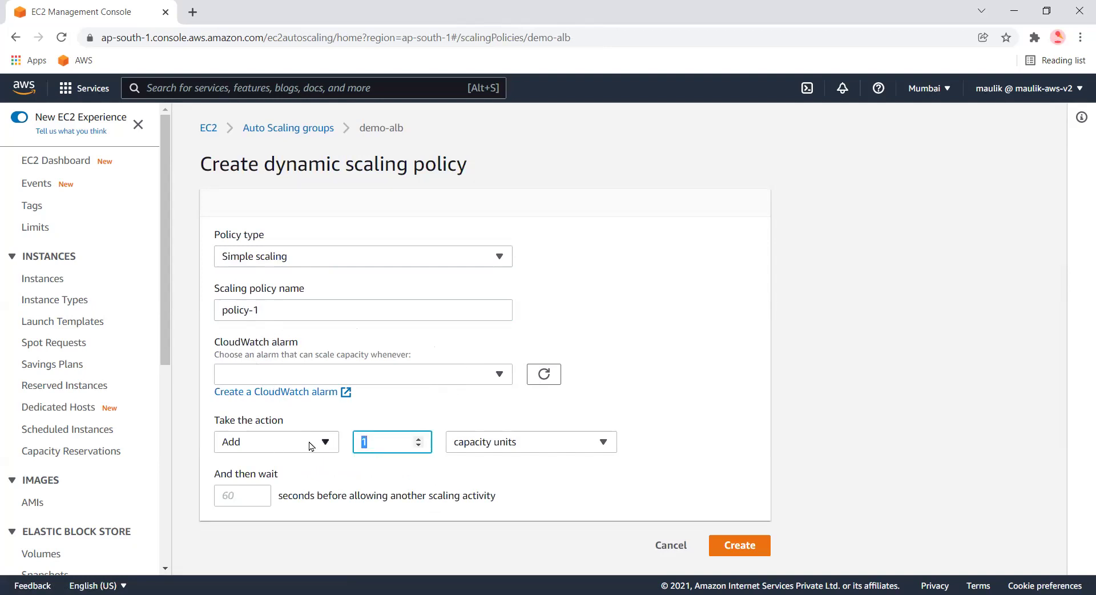
pyautogui.click(246, 496)
pyautogui.write('60')
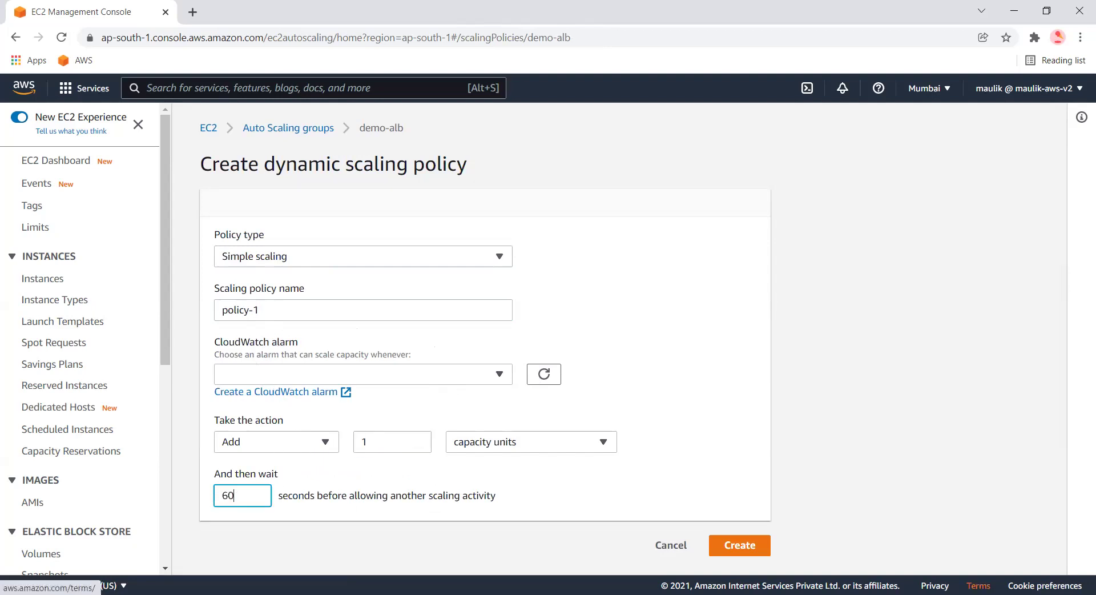
pyautogui.click(741, 549)
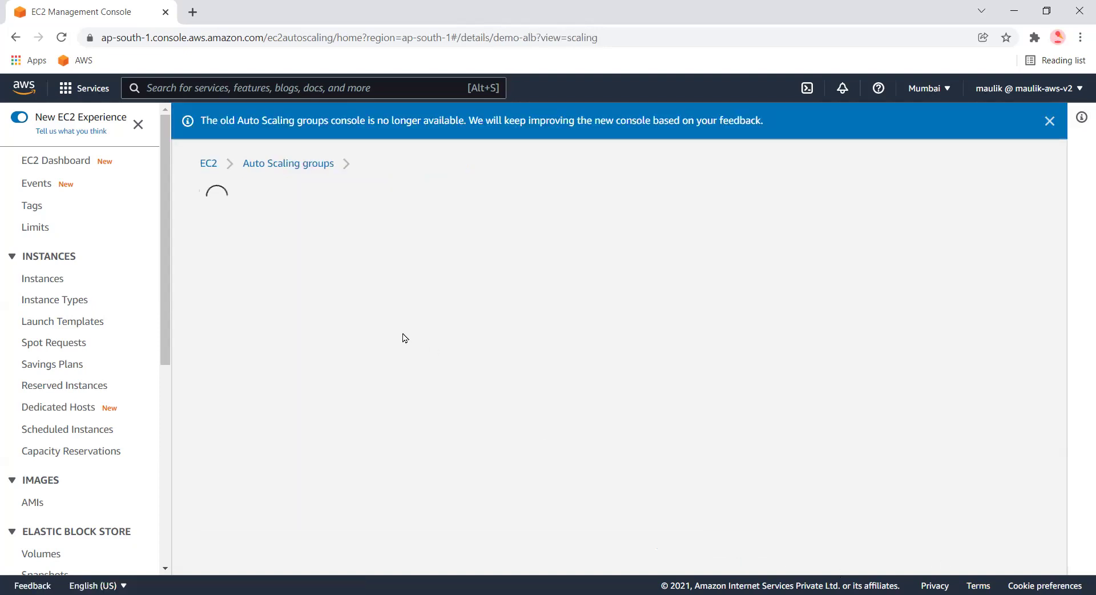
# Step: Start another dynamic scaling policy of type Simple scaling and name it policy-2
pyautogui.scroll(-2, 405, 338)
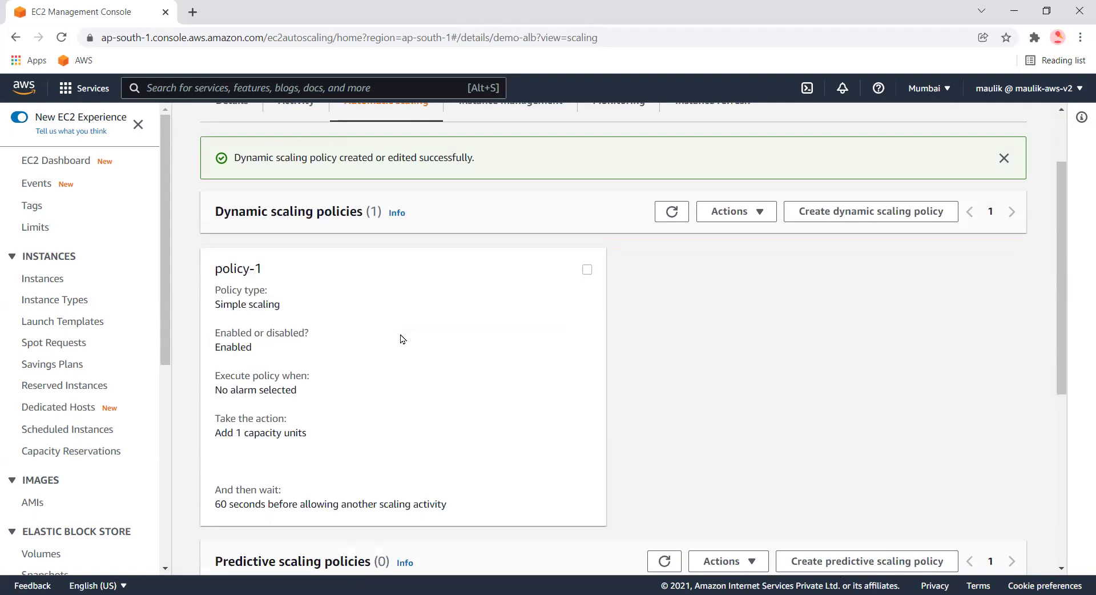
pyautogui.click(876, 218)
pyautogui.click(342, 258)
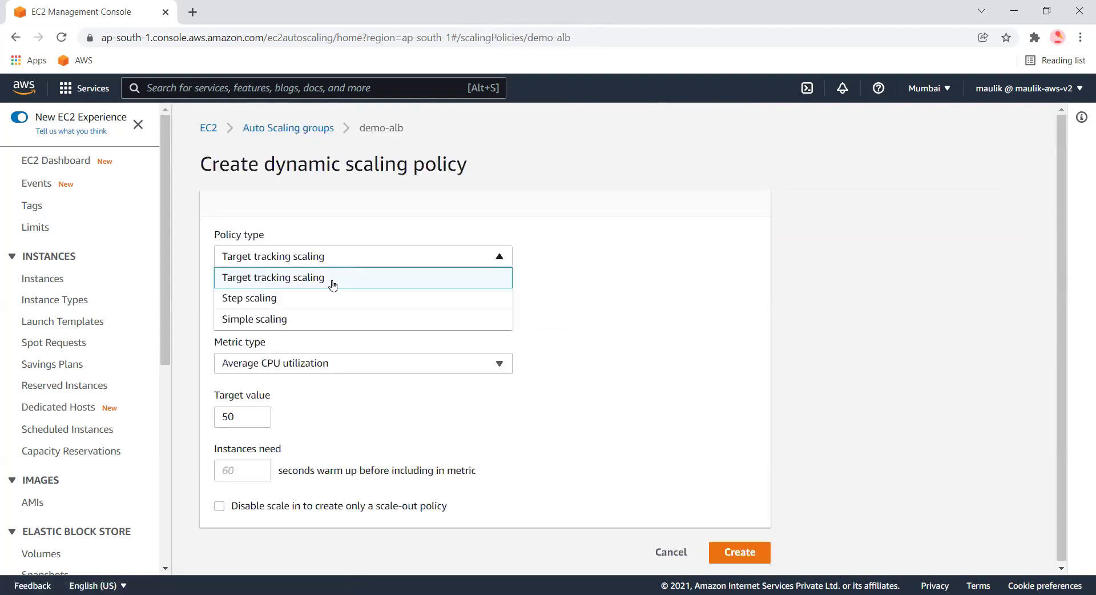
pyautogui.click(325, 318)
pyautogui.write('policy-2')
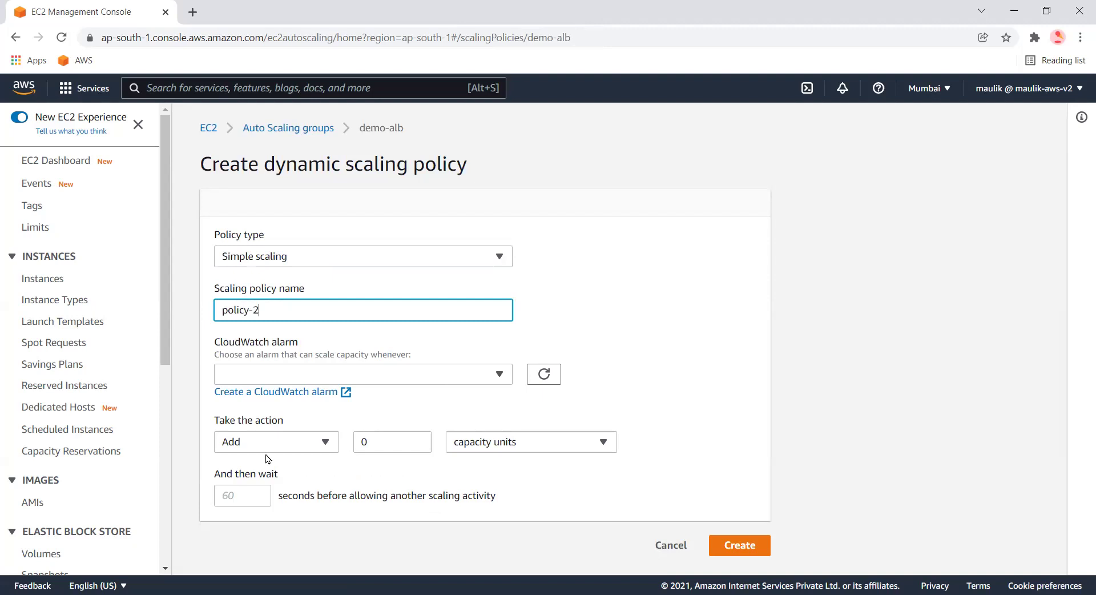
# Step: Create policy-2 with the action to remove 1 capacity unit and a 60-second wait before another scaling activity
pyautogui.click(303, 443)
pyautogui.click(272, 483)
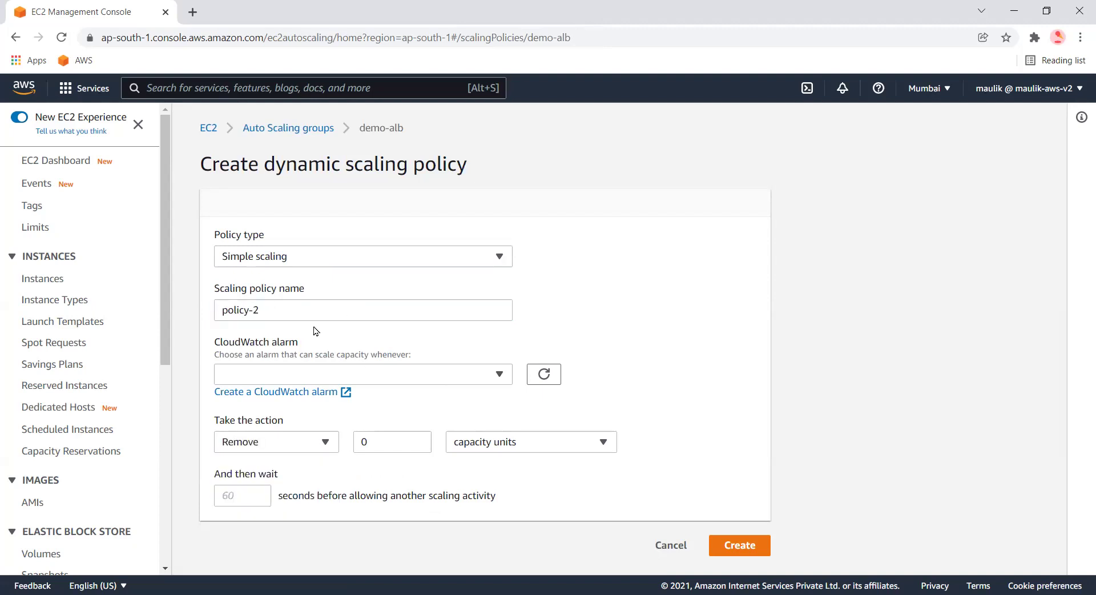
pyautogui.moveTo(397, 439); pyautogui.dragTo(271, 444)
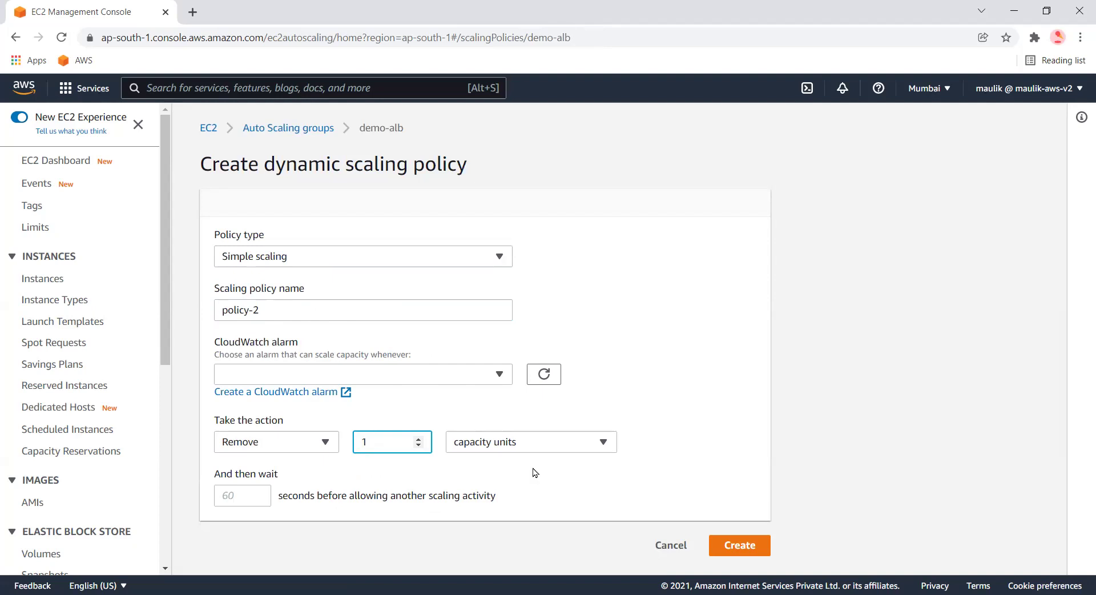
pyautogui.click(541, 451)
pyautogui.click(675, 453)
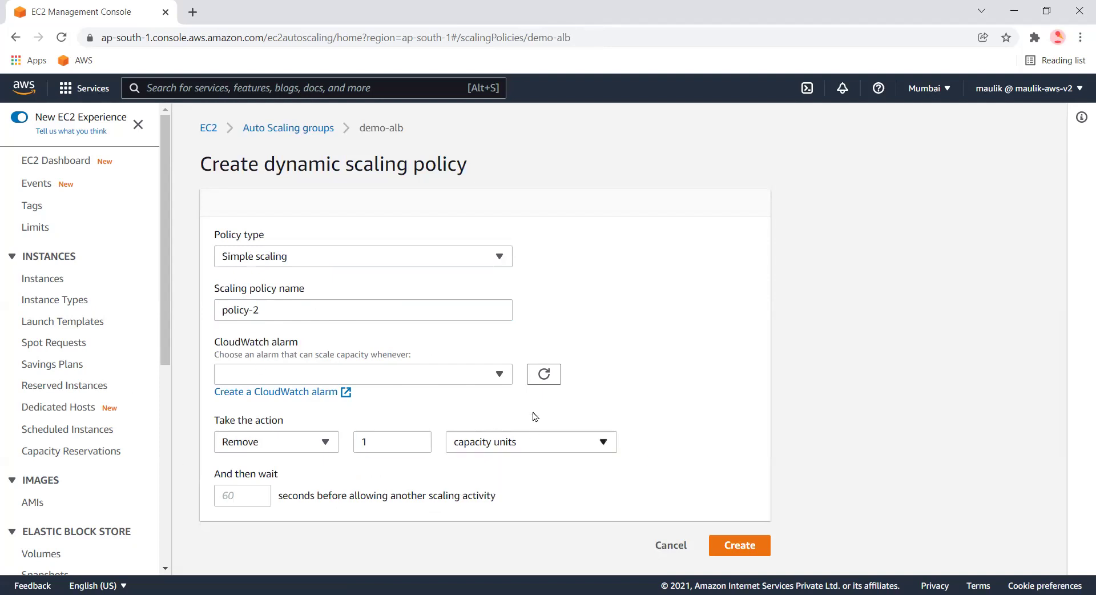
pyautogui.click(239, 502)
pyautogui.click(769, 553)
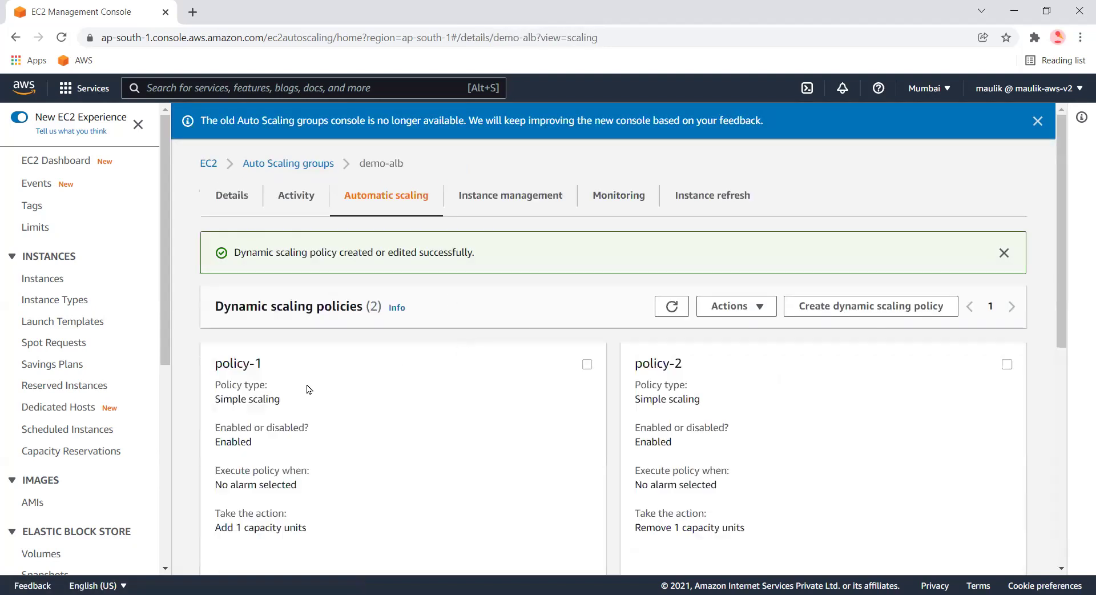
# Step: Review the scaling actions configured in policy-1 and policy-2
pyautogui.scroll(-2, 238, 255)
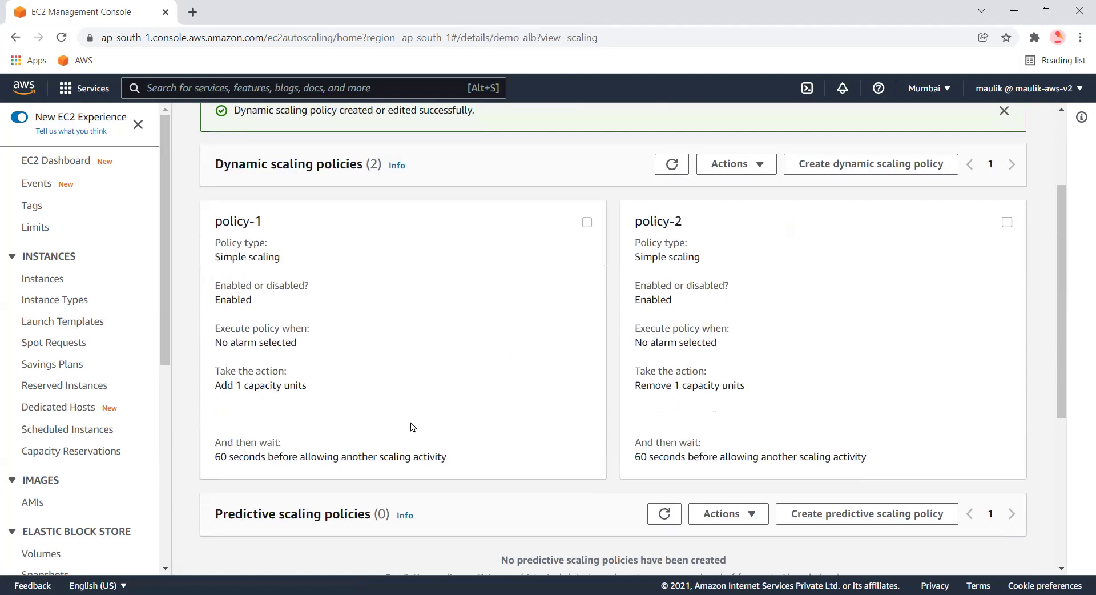
pyautogui.moveTo(269, 226); pyautogui.dragTo(201, 223)
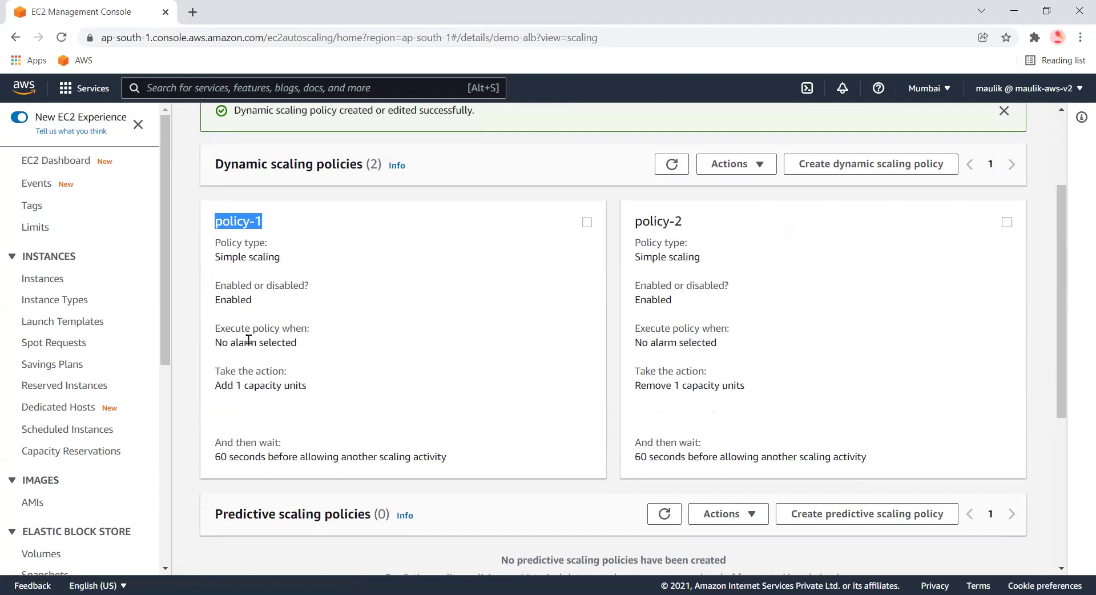
pyautogui.doubleClick(232, 384)
pyautogui.moveTo(236, 385); pyautogui.dragTo(361, 393)
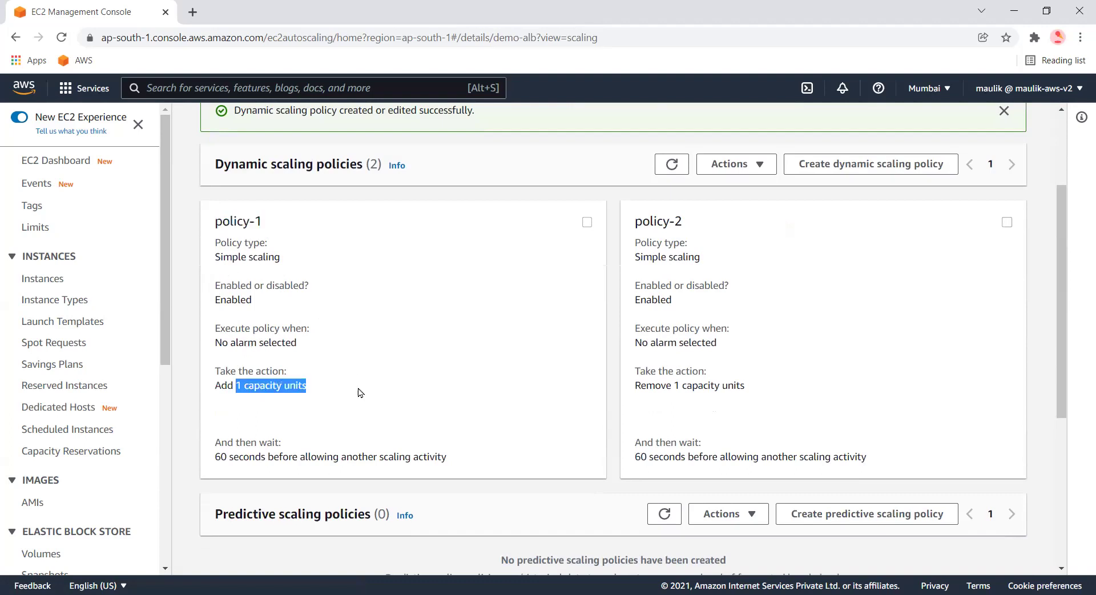
pyautogui.moveTo(745, 387); pyautogui.dragTo(660, 386)
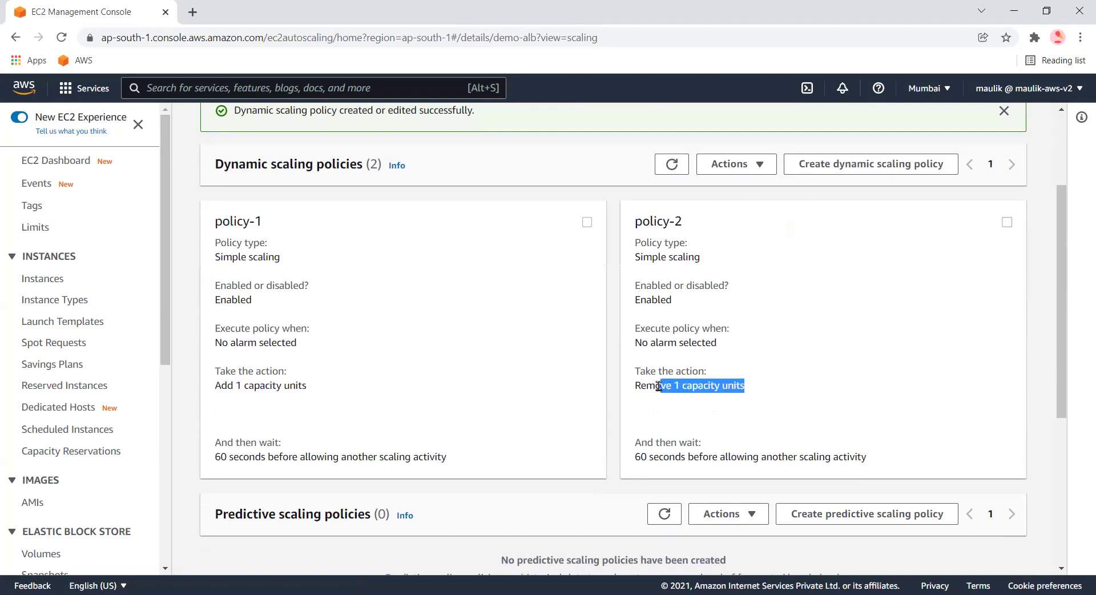
pyautogui.moveTo(746, 387); pyautogui.dragTo(641, 395)
pyautogui.scroll(1, 728, 400)
pyautogui.scroll(3, 729, 400)
# Step: Check the demo-alb group's desired, minimum and maximum capacity and its list of running instances
pyautogui.click(240, 206)
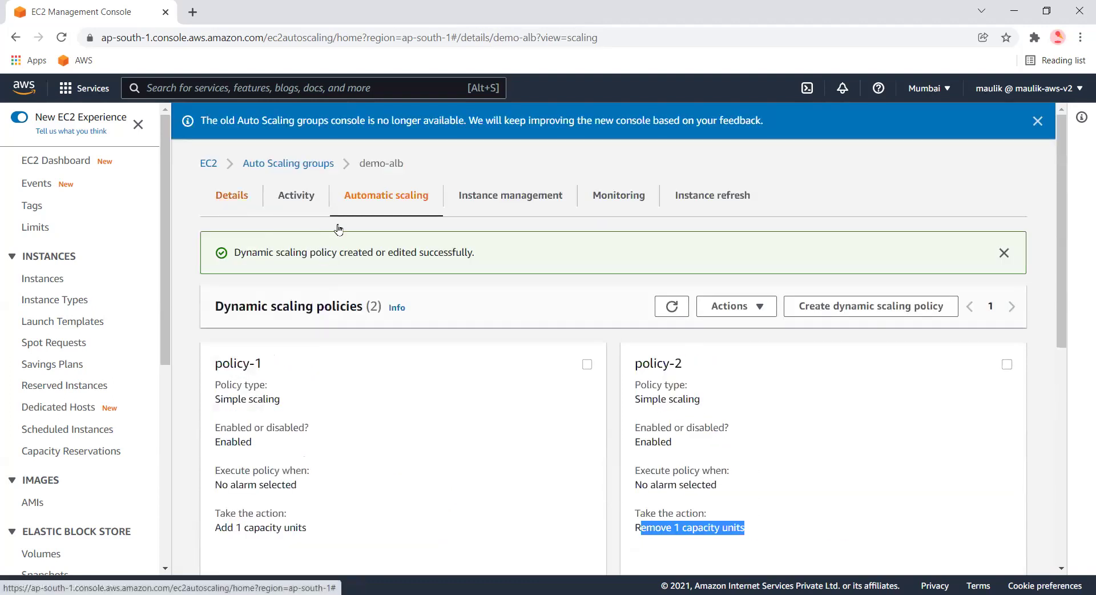
pyautogui.moveTo(214, 290); pyautogui.dragTo(250, 417)
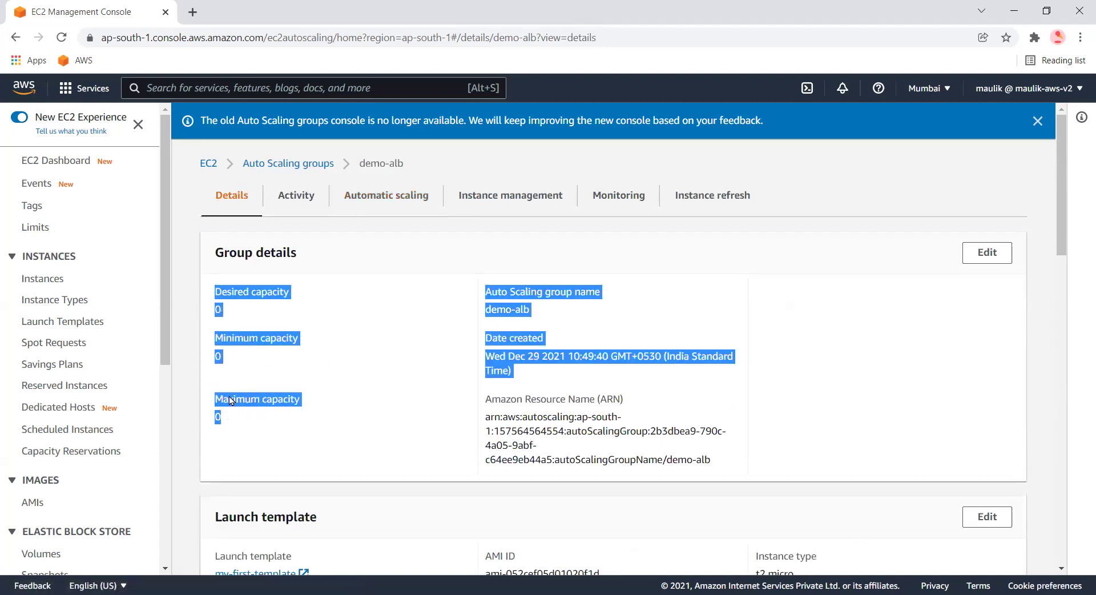
pyautogui.click(225, 295)
pyautogui.moveTo(220, 295); pyautogui.dragTo(247, 417)
pyautogui.click(248, 417)
pyautogui.click(461, 198)
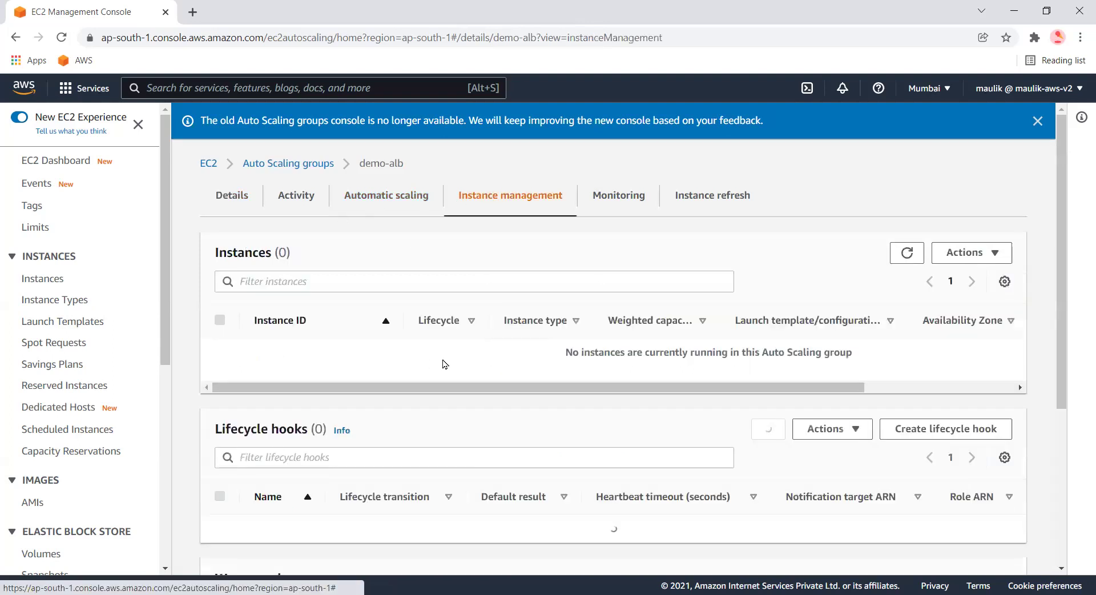
pyautogui.click(217, 204)
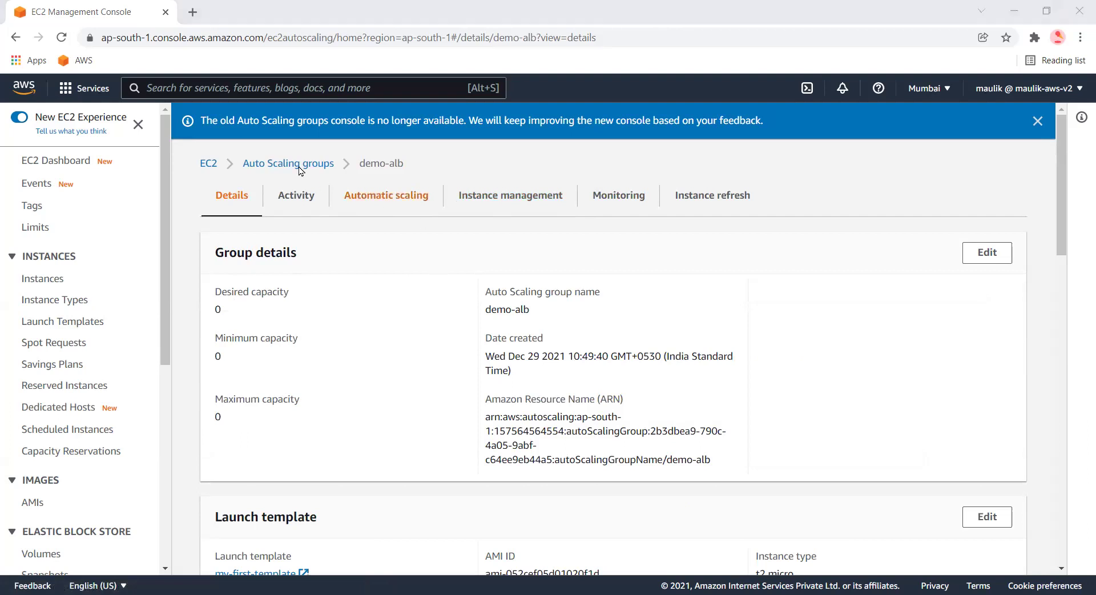
# Step: Search the console for cloudwatch and open the CloudWatch service
pyautogui.click(187, 88)
pyautogui.write('cloud')
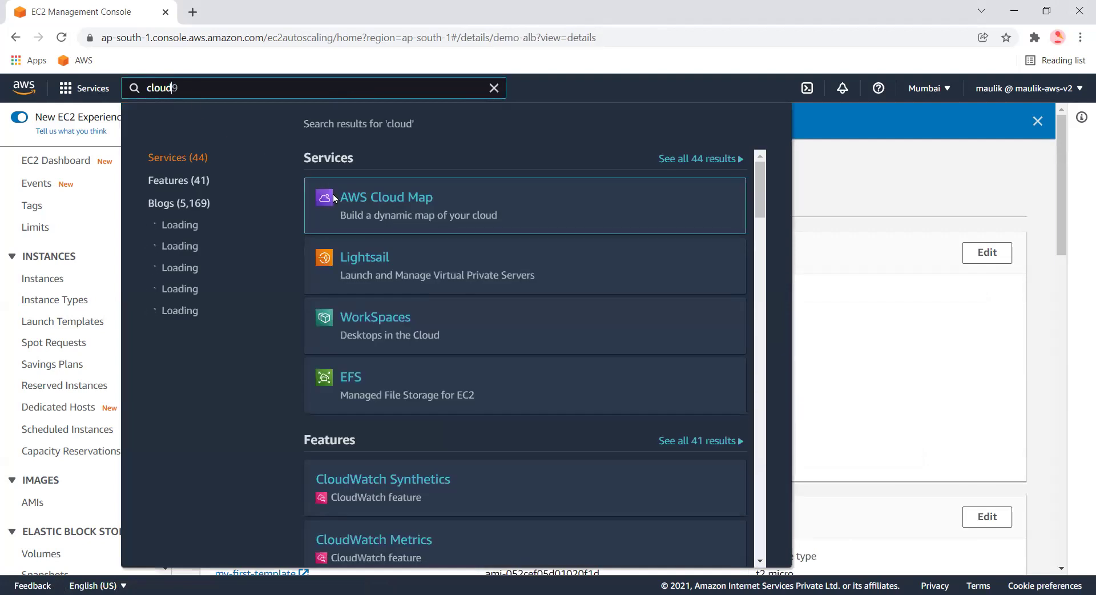
pyautogui.write('watch')
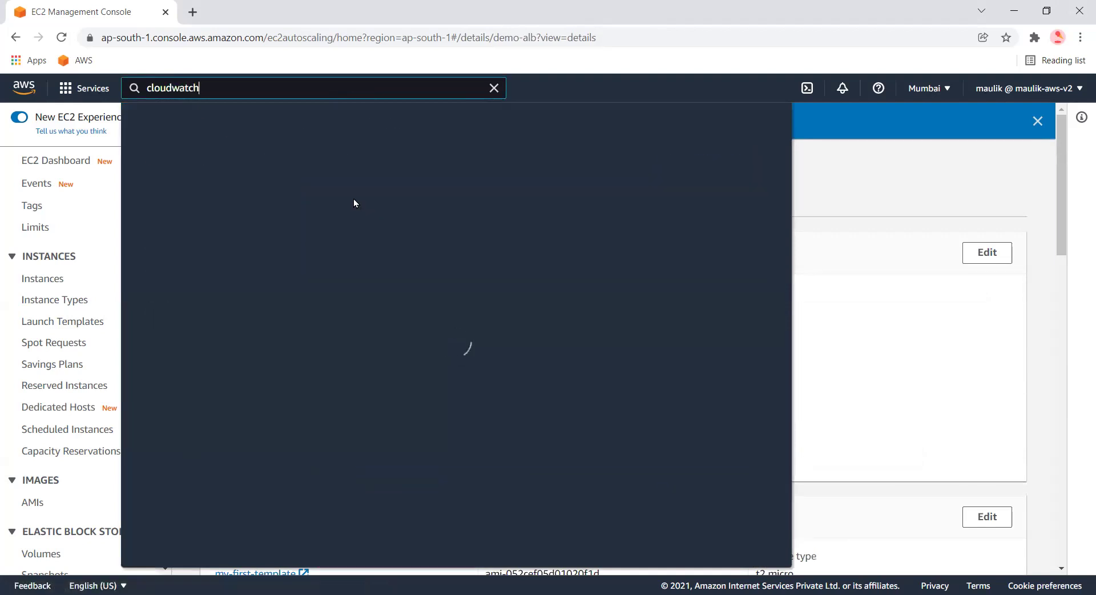
pyautogui.click(368, 206)
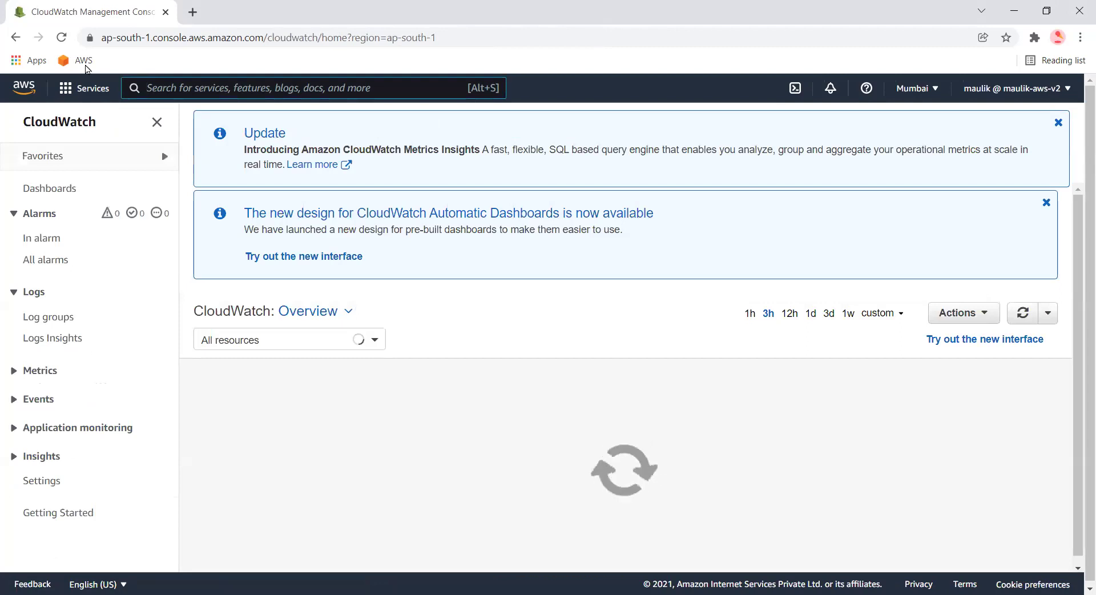
# Step: Switch from CloudWatch to the EC2 service
pyautogui.click(91, 88)
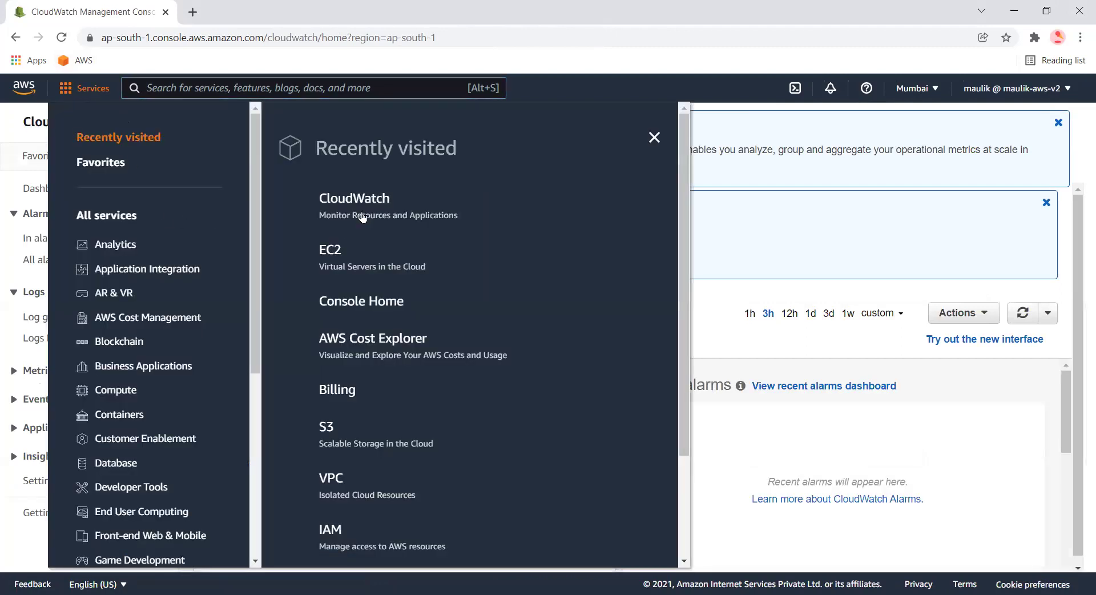
pyautogui.click(337, 257)
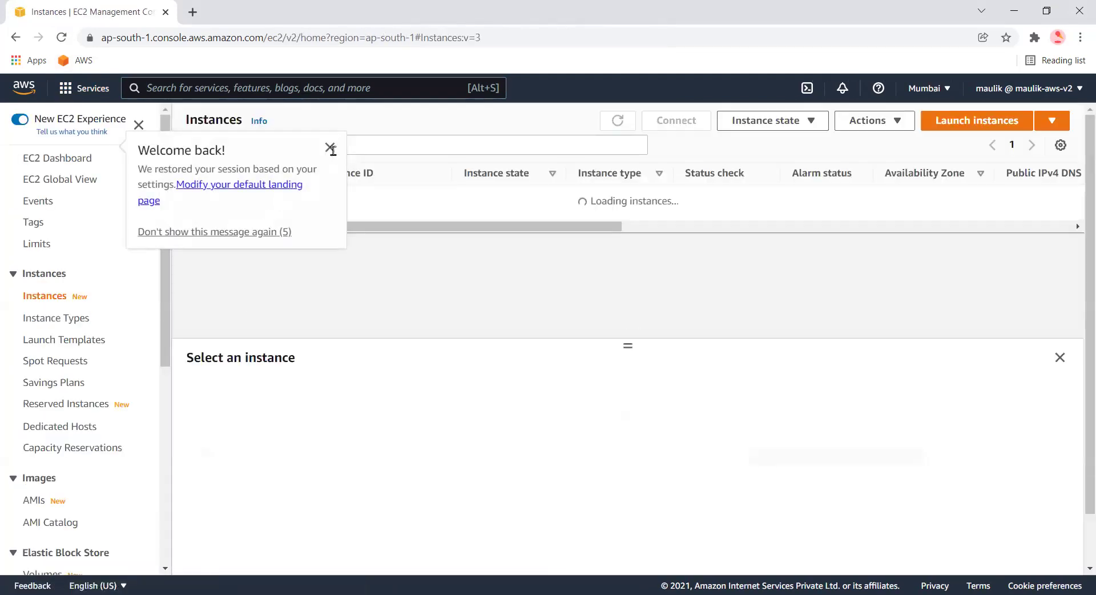
# Step: Dismiss the welcome message and open the details of the demo-alb Auto Scaling group
pyautogui.click(330, 149)
pyautogui.scroll(-5, 64, 458)
pyautogui.click(63, 538)
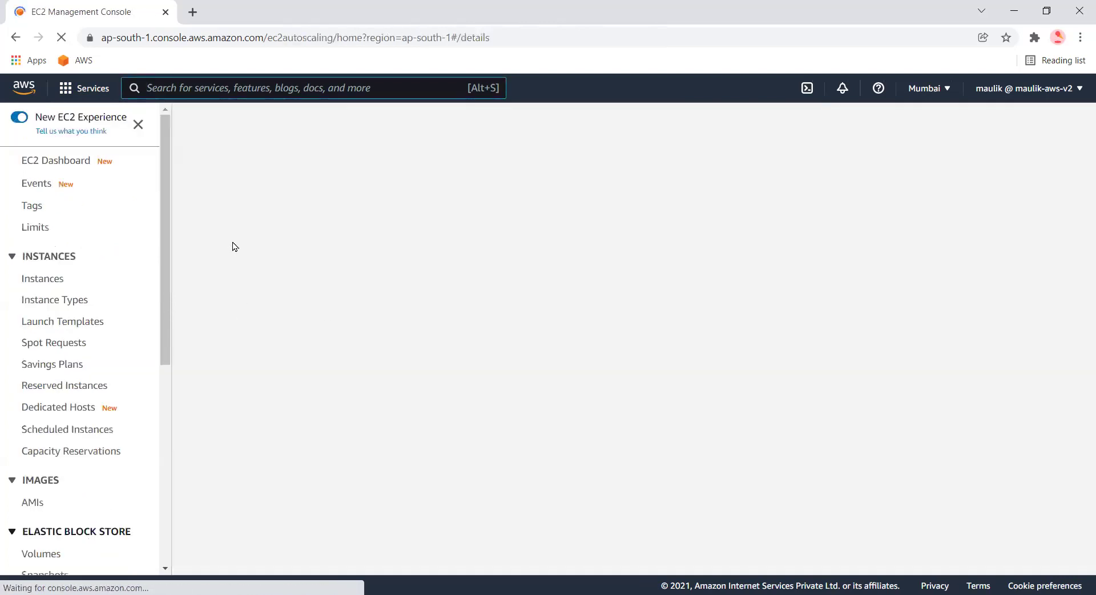
pyautogui.click(279, 307)
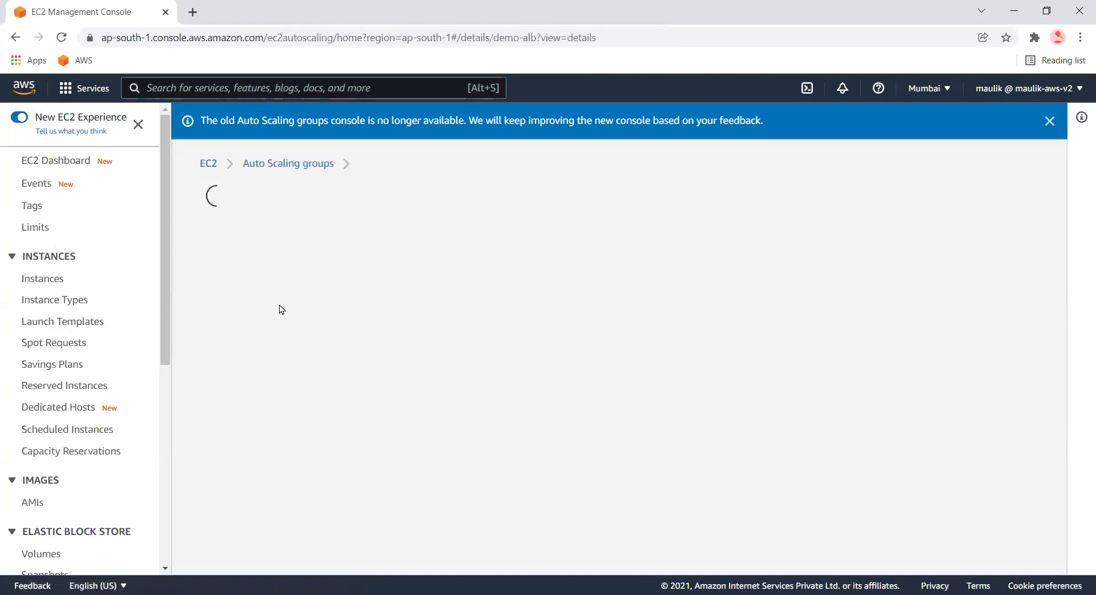
pyautogui.scroll(-1, 280, 304)
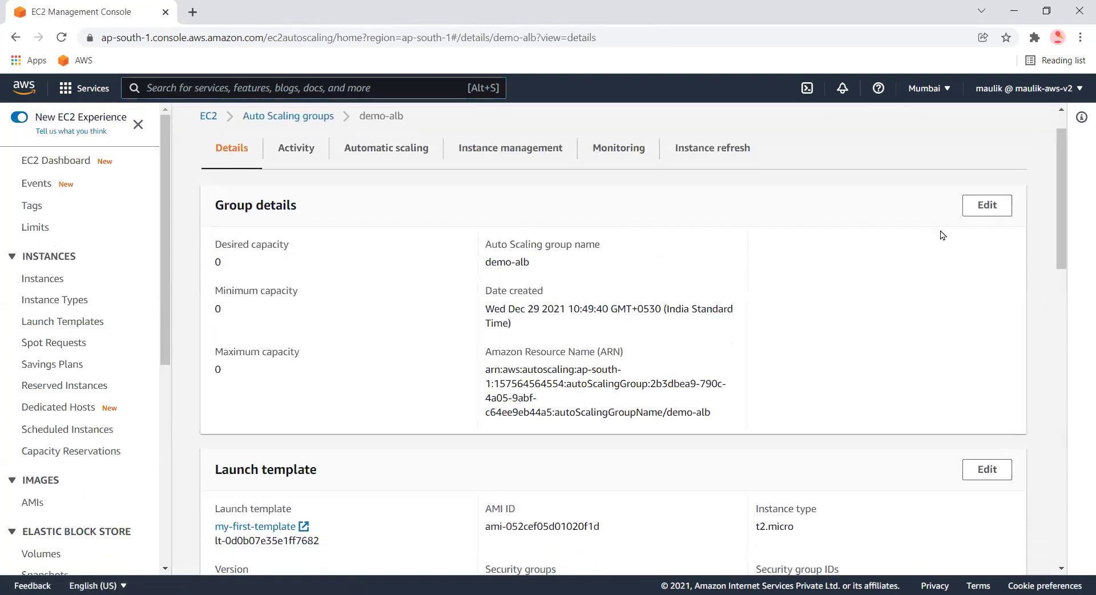
# Step: Update the demo-alb group size to a desired capacity of 1, minimum of 1 and maximum of 5
pyautogui.click(999, 206)
pyautogui.click(392, 319)
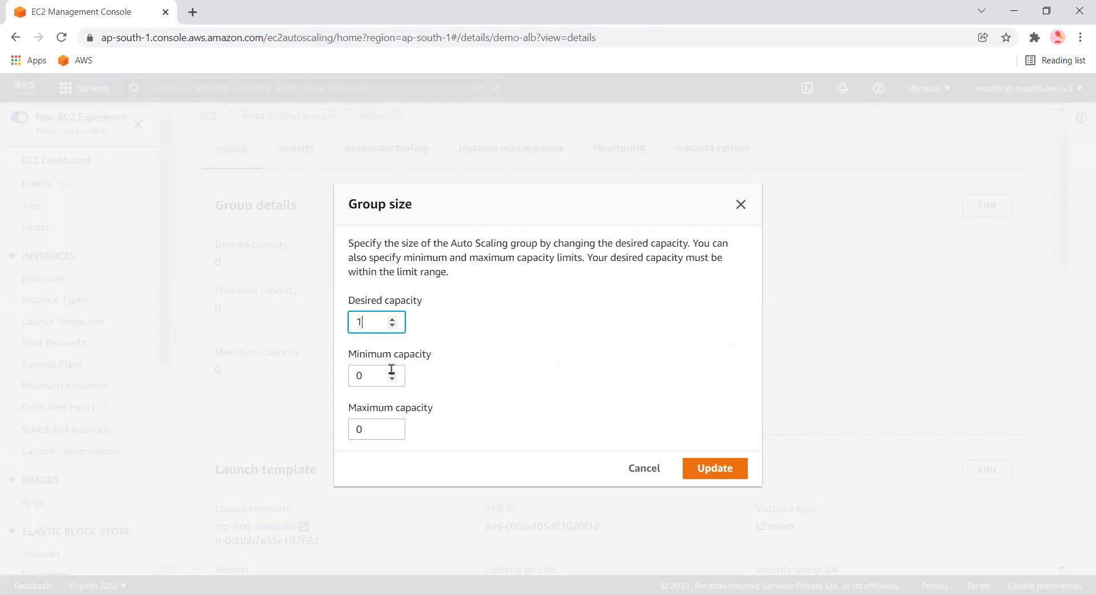
pyautogui.click(392, 373)
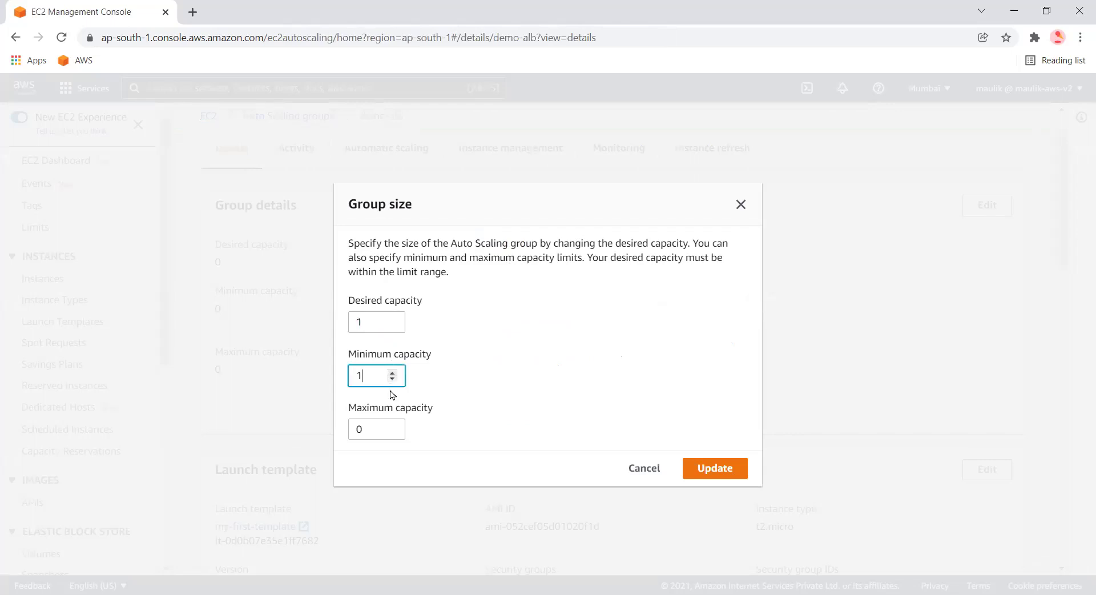
pyautogui.click(393, 426)
pyautogui.click(393, 426)
pyautogui.click(393, 427)
pyautogui.click(392, 426)
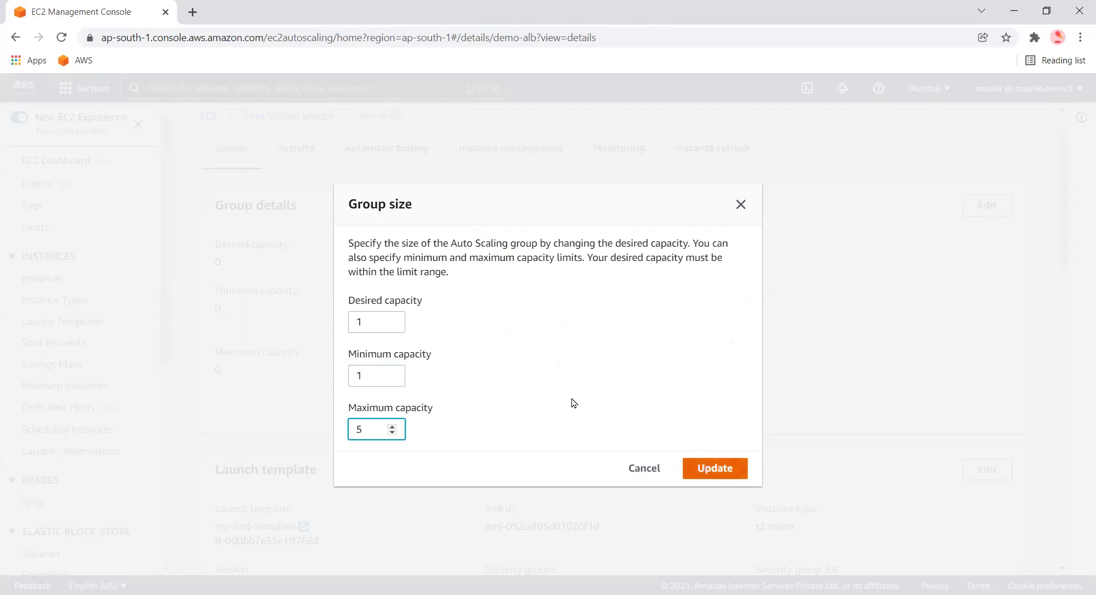
pyautogui.click(722, 468)
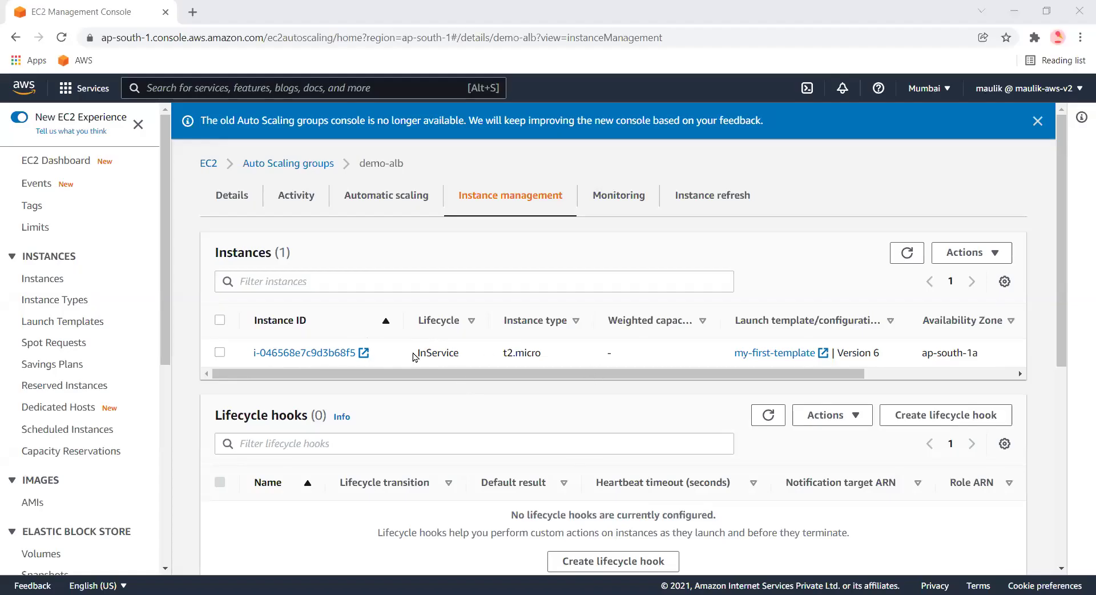
# Step: Check the lifecycle state of the demo-alb group's instance, and search the console for cloudwat to open the CloudWatch service
pyautogui.moveTo(417, 352); pyautogui.dragTo(454, 352)
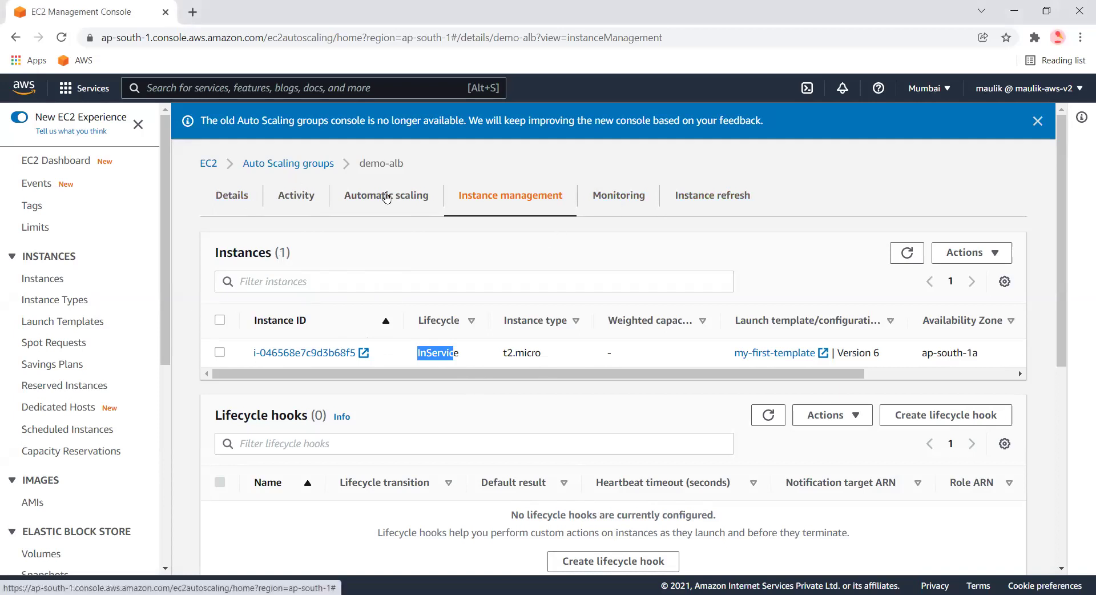
pyautogui.click(188, 92)
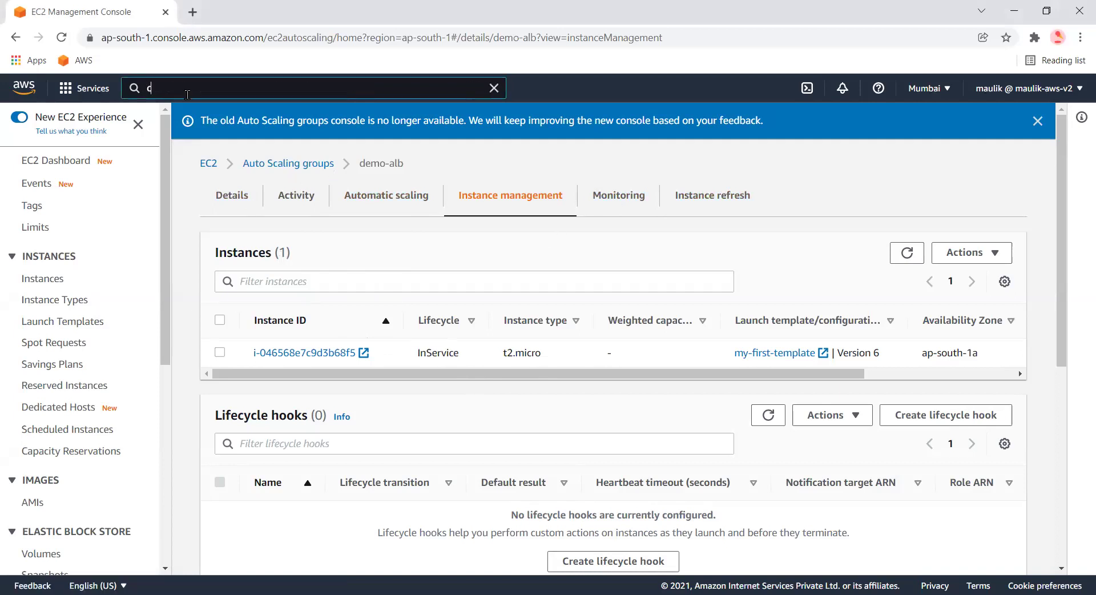
pyautogui.write('cloud')
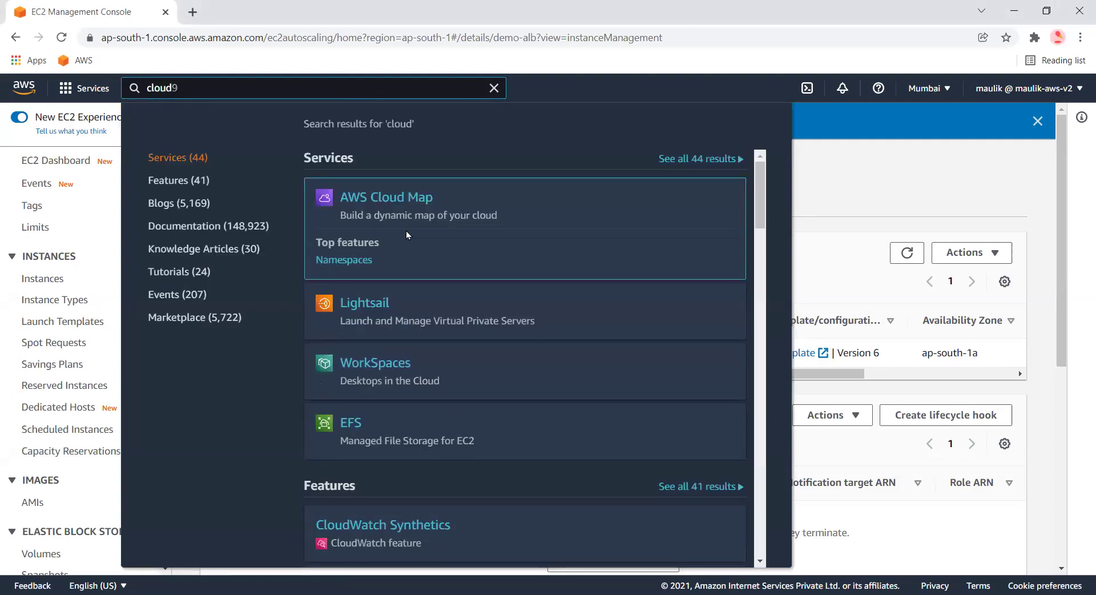
pyautogui.write('wat')
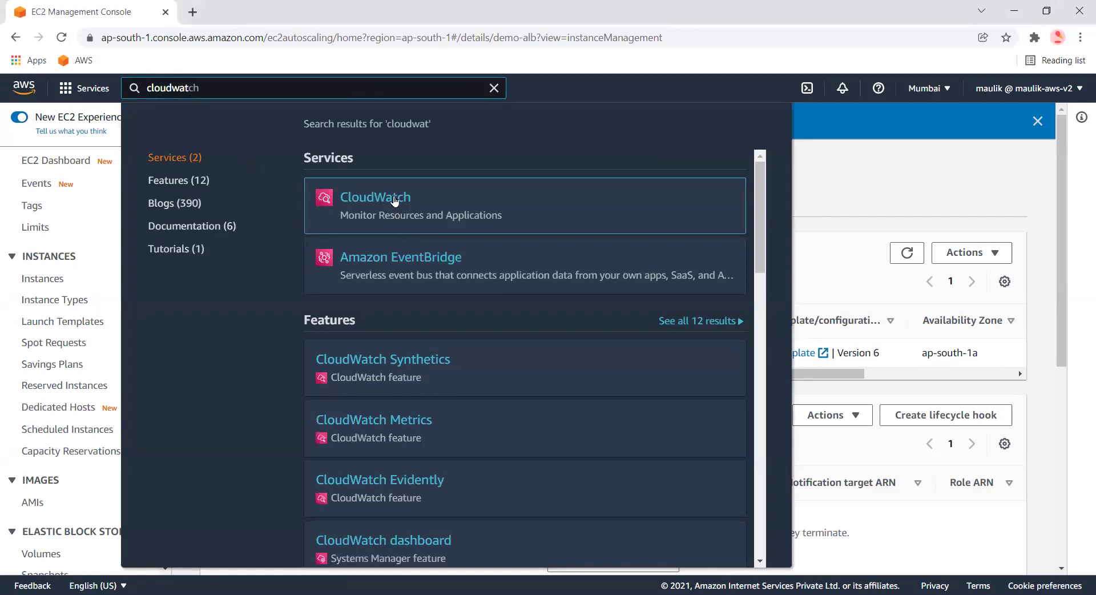
pyautogui.click(498, 250)
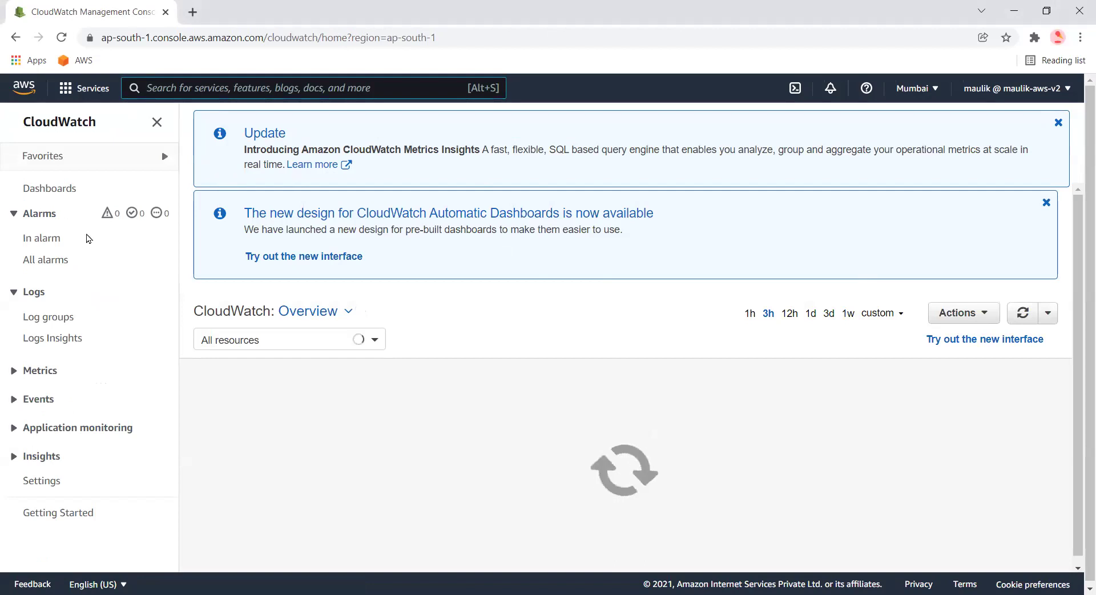
# Step: Start creating a new CloudWatch alarm and open its metric selection
pyautogui.click(34, 267)
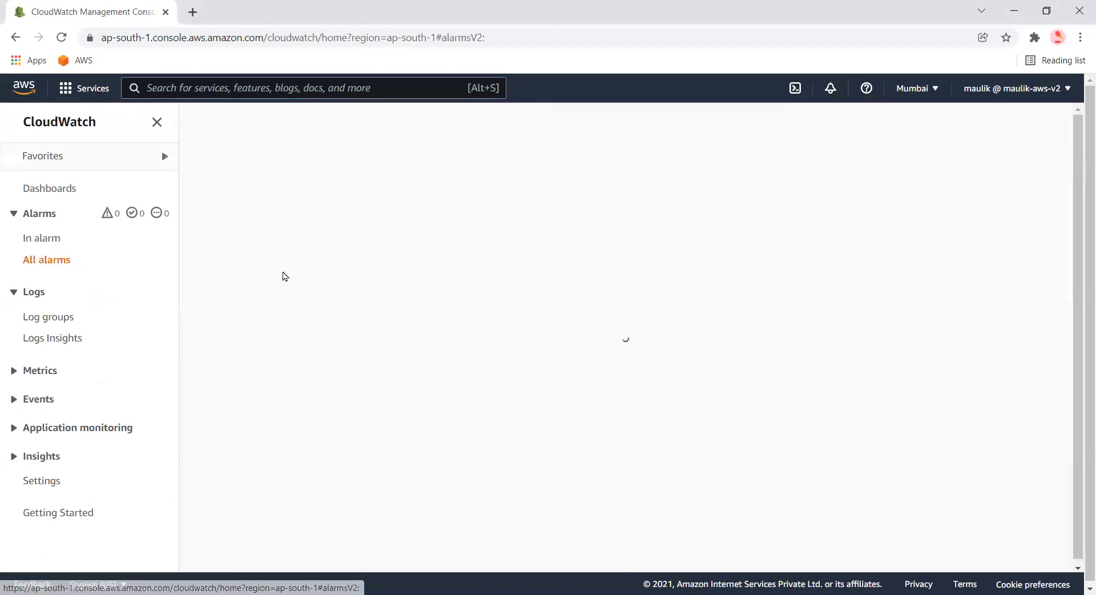
pyautogui.click(1009, 169)
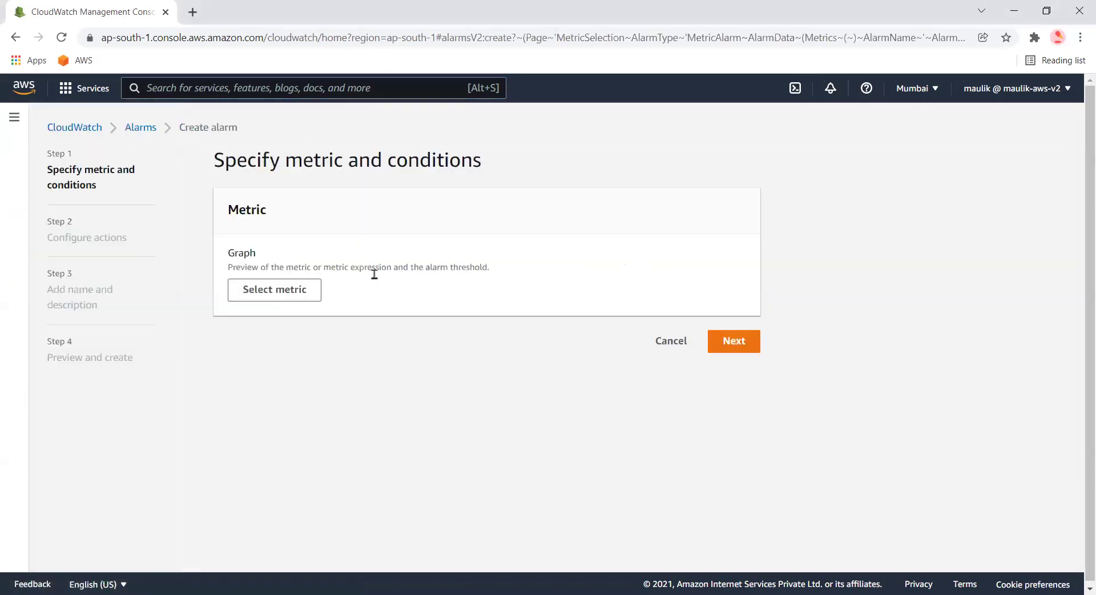
pyautogui.click(271, 298)
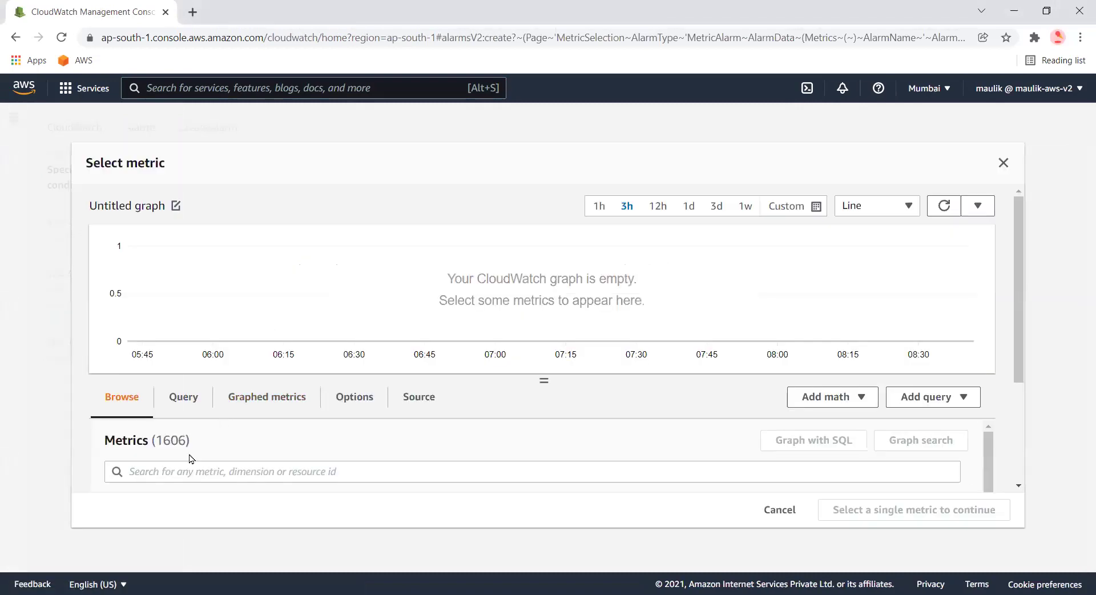
# Step: Try to find the alarm metric by searching for utili, and clear that search term
pyautogui.scroll(-1, 190, 456)
pyautogui.click(260, 447)
pyautogui.write('cp')
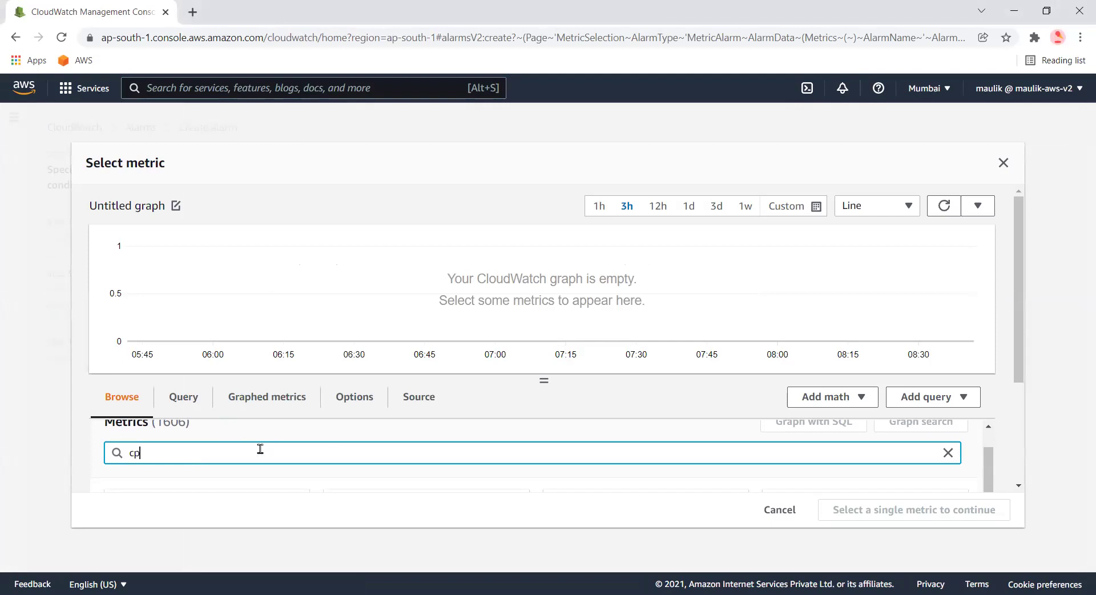
pyautogui.write('u')
pyautogui.hotkey('ctrl', 'a')
pyautogui.write('utili')
pyautogui.press('Return')
pyautogui.scroll(-3, 240, 474)
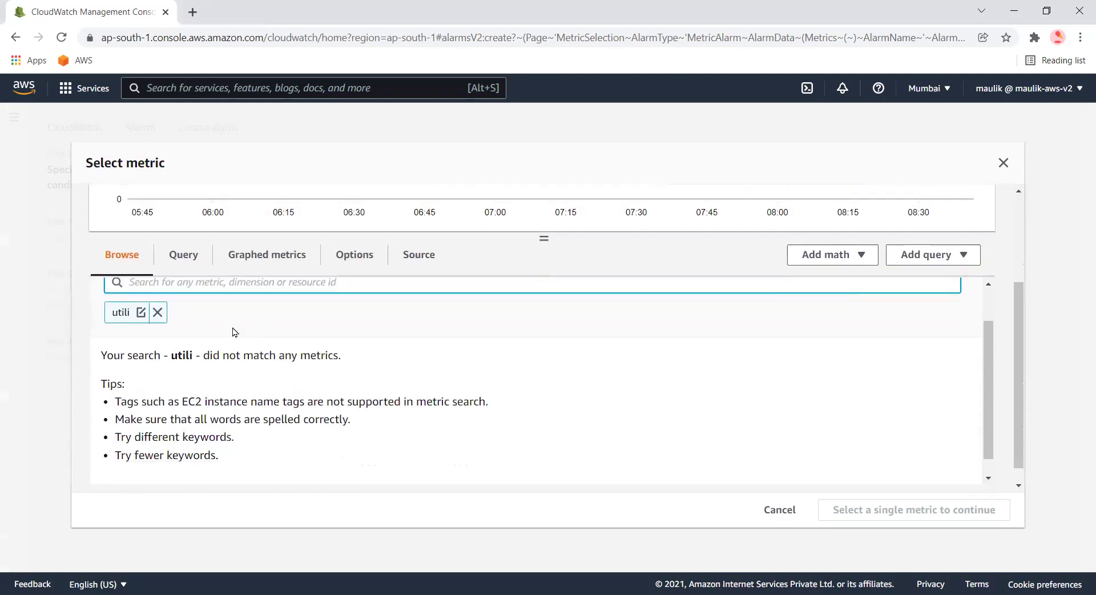
pyautogui.click(157, 360)
# Step: Search the metrics for cpu and open the EC2 metrics grouped by Auto Scaling Group
pyautogui.click(183, 335)
pyautogui.write('cpu')
pyautogui.press('Return')
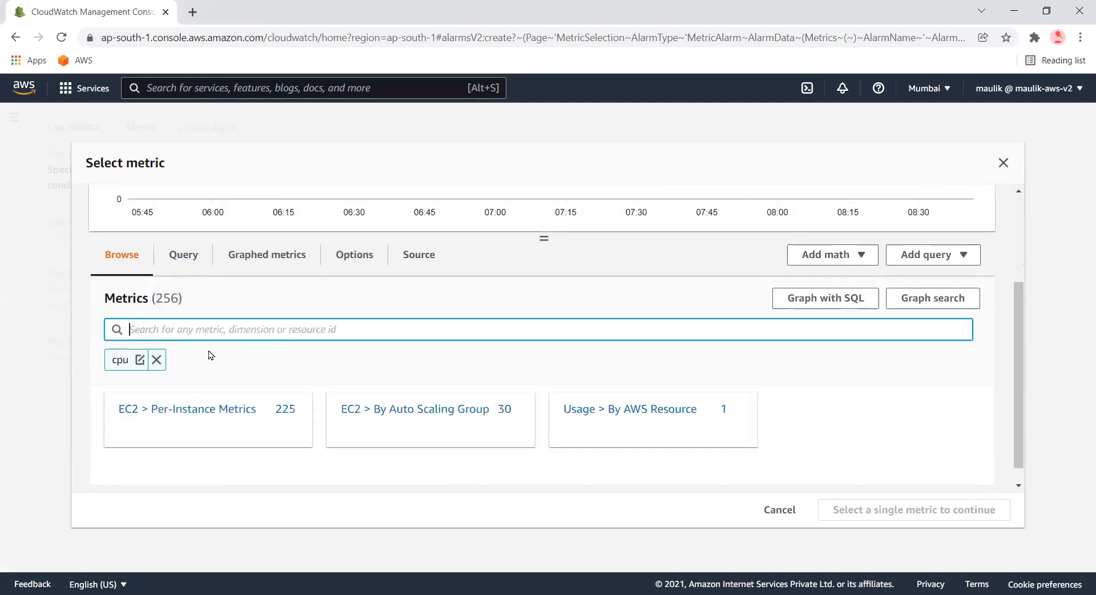
pyautogui.click(421, 410)
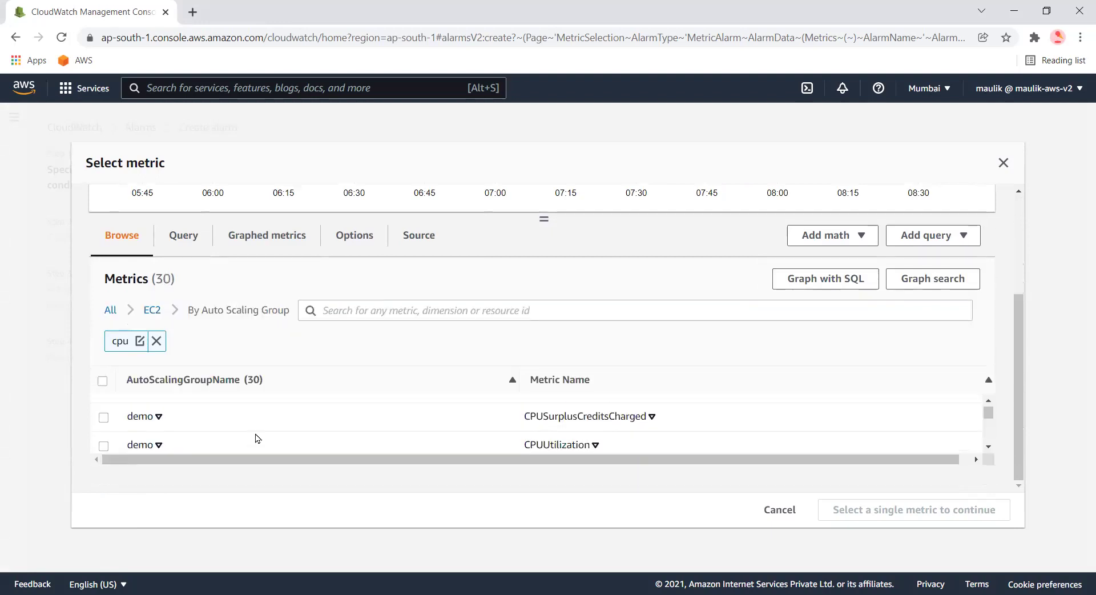
# Step: Select the CPUUtilization metric of the demo-alb group as the alarm's metric
pyautogui.scroll(-2, 280, 426)
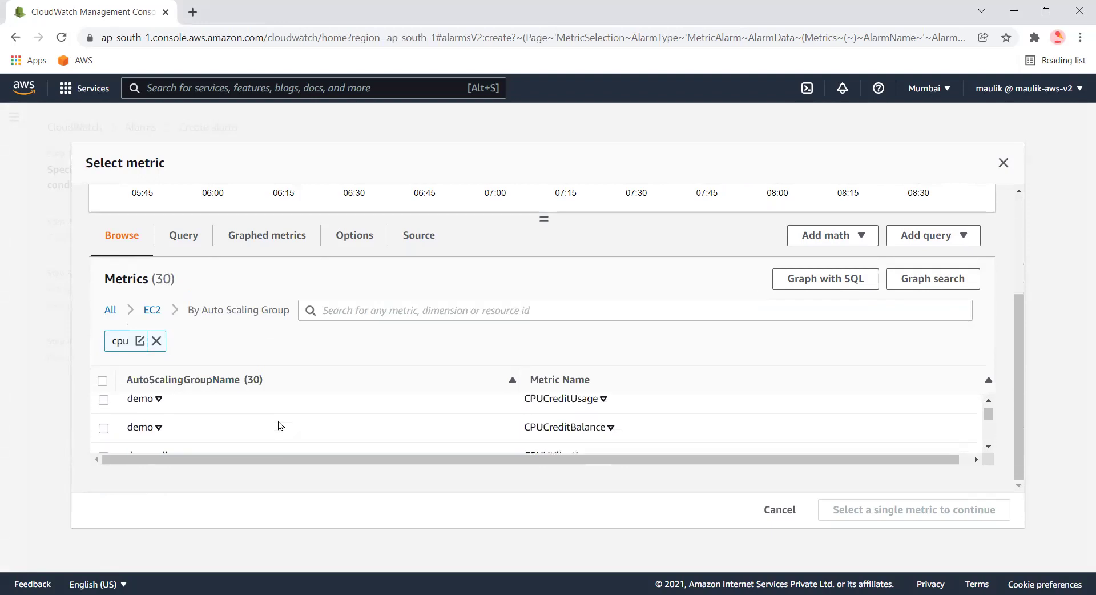
pyautogui.scroll(-1, 280, 427)
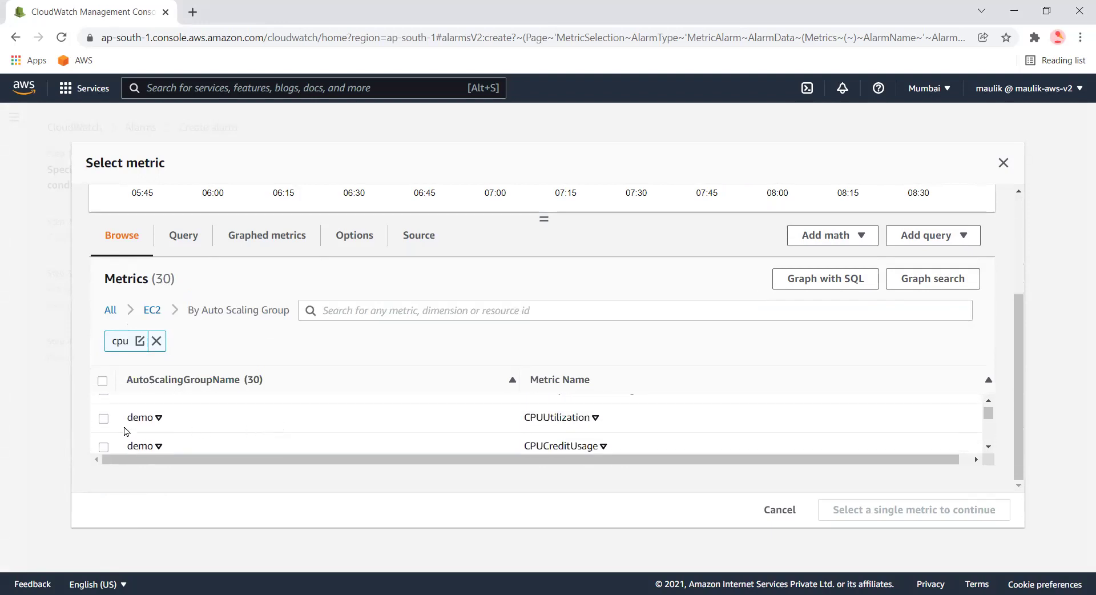
pyautogui.scroll(-1, 207, 424)
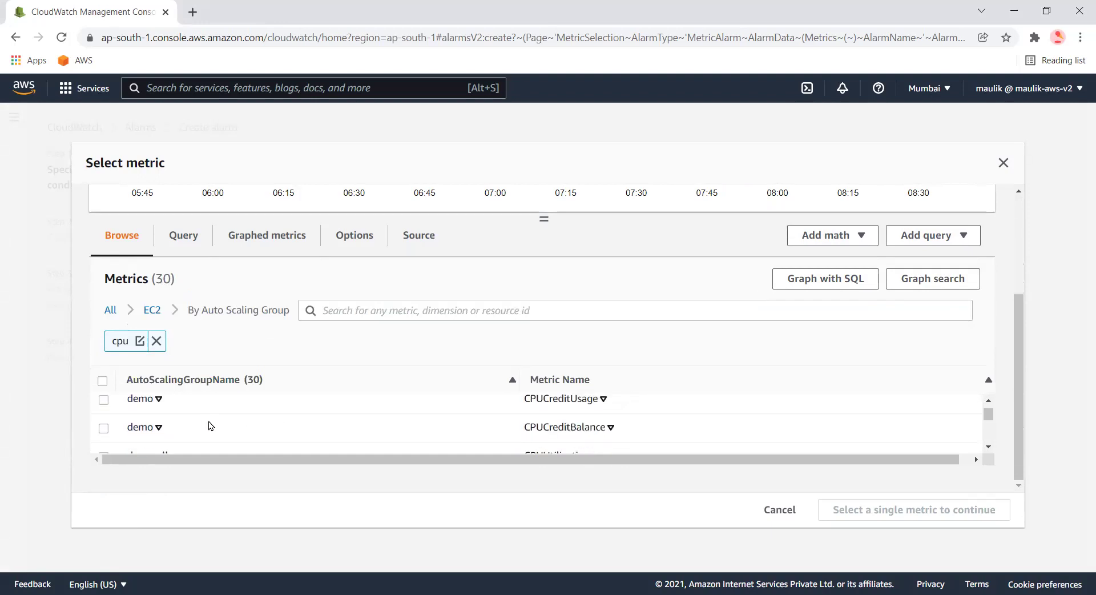
pyautogui.scroll(-1, 210, 426)
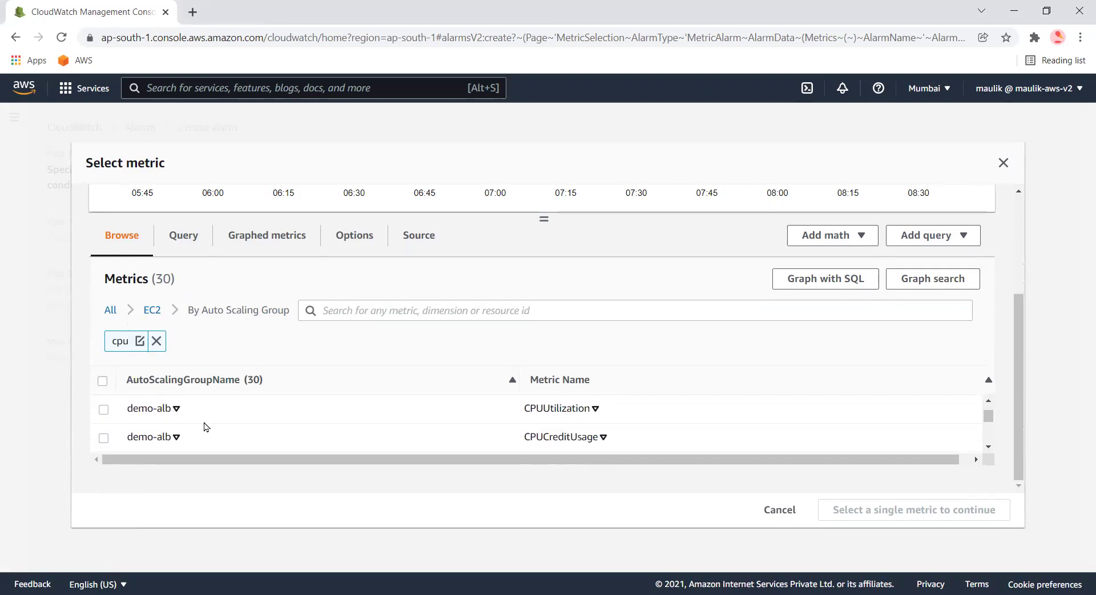
pyautogui.scroll(-1, 203, 428)
pyautogui.scroll(-1, 203, 429)
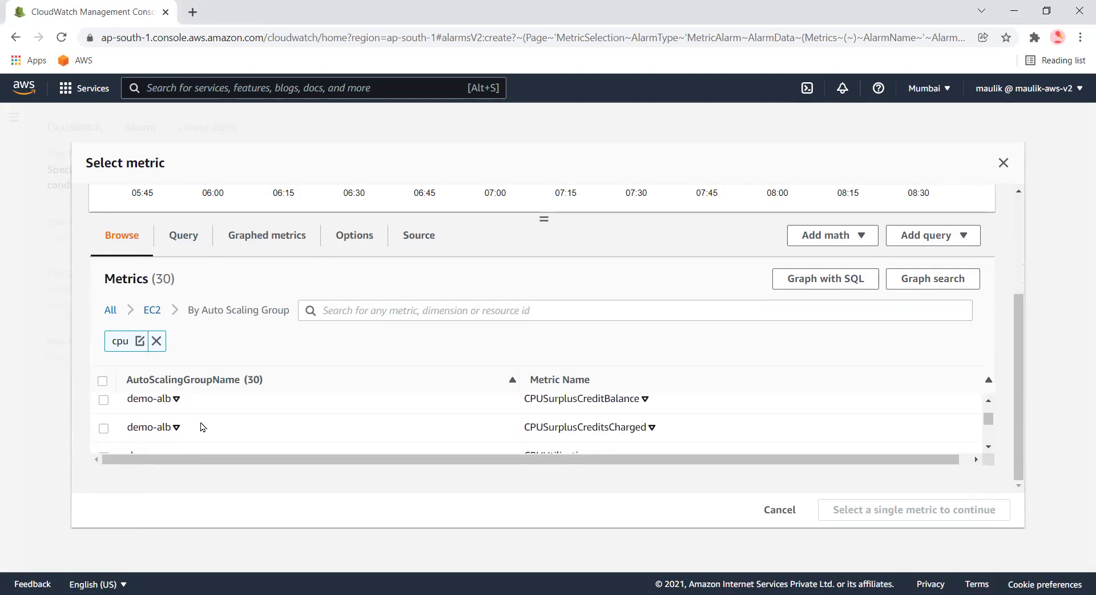
pyautogui.scroll(1, 203, 427)
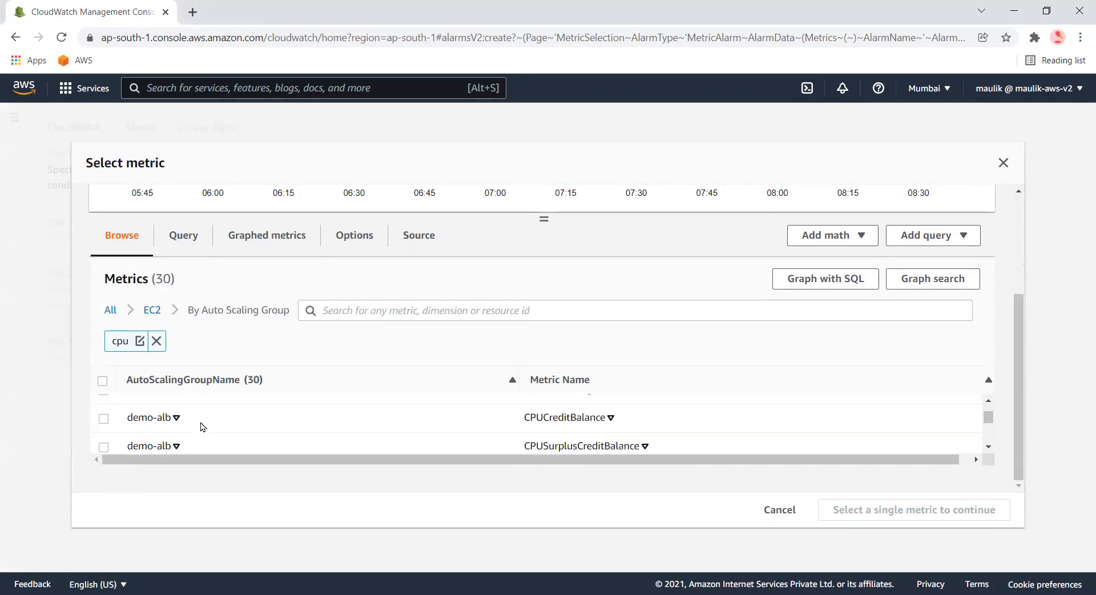
pyautogui.scroll(1, 202, 427)
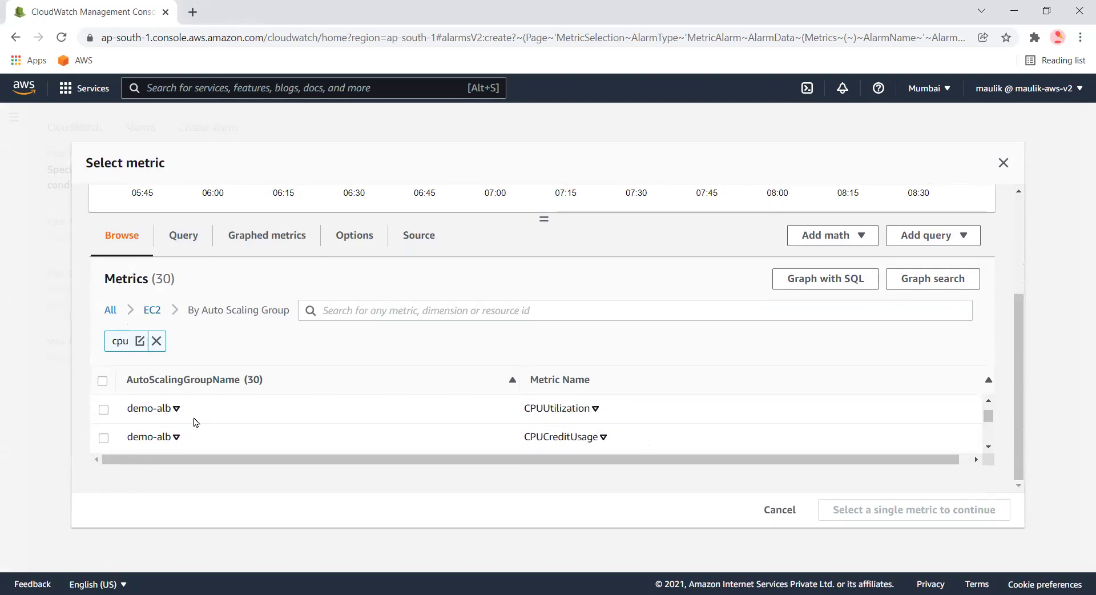
pyautogui.click(103, 410)
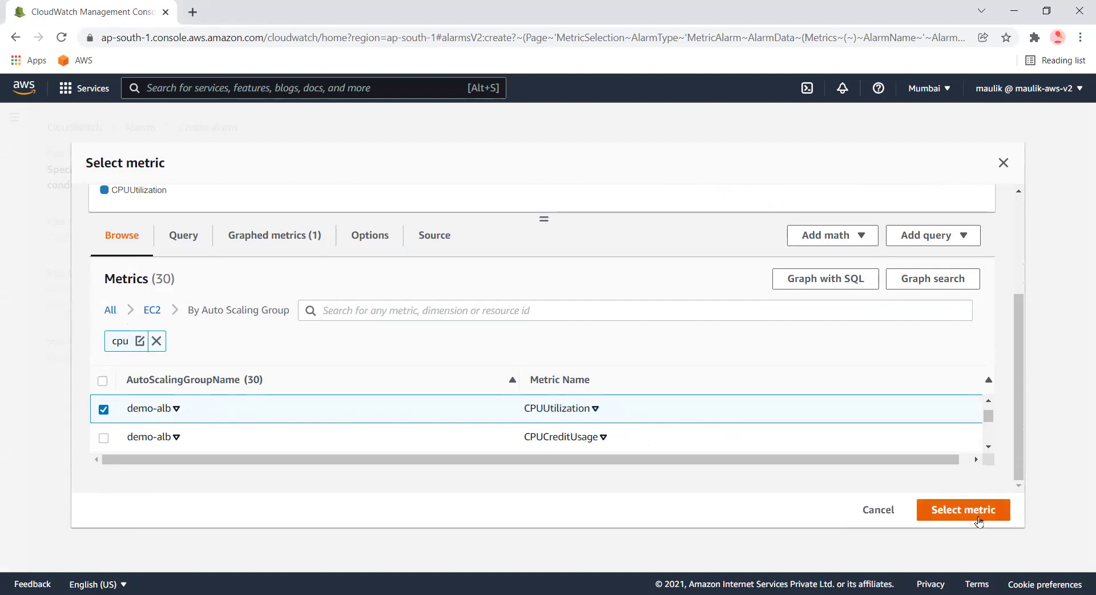
pyautogui.click(966, 510)
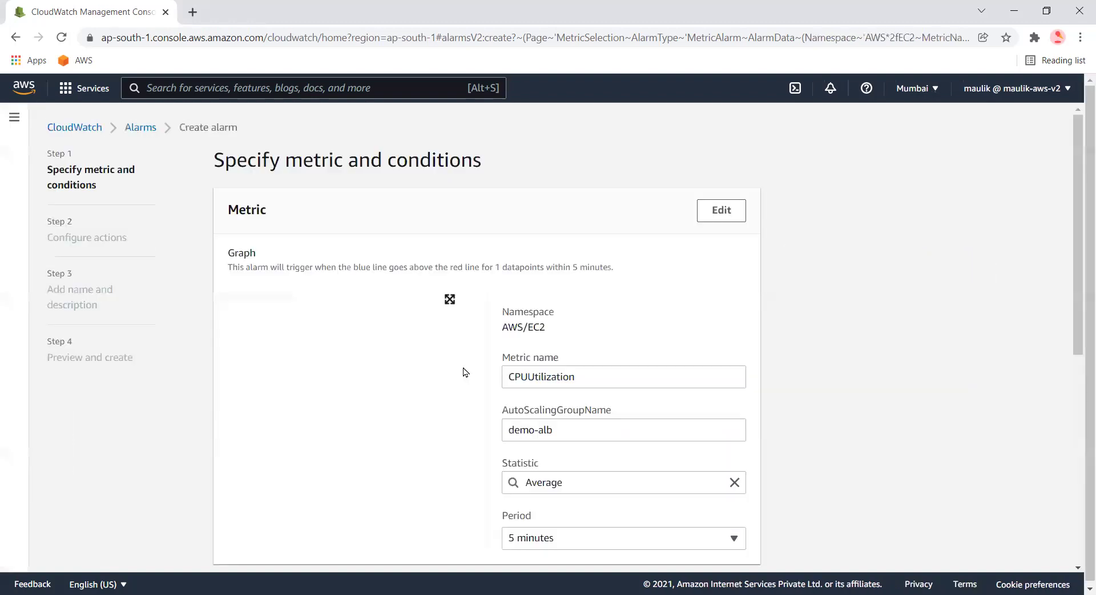
# Step: Check the alarm's metric and group name, and set its static condition to CPUUtilization greater than 50
pyautogui.click(603, 373)
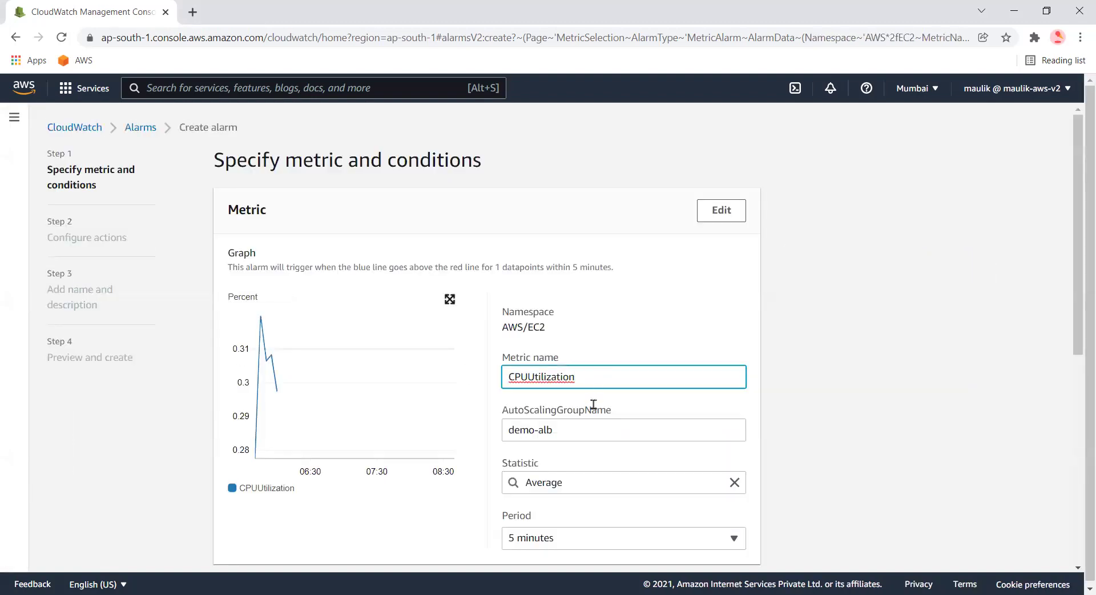
pyautogui.scroll(-1, 594, 408)
pyautogui.scroll(-1, 595, 409)
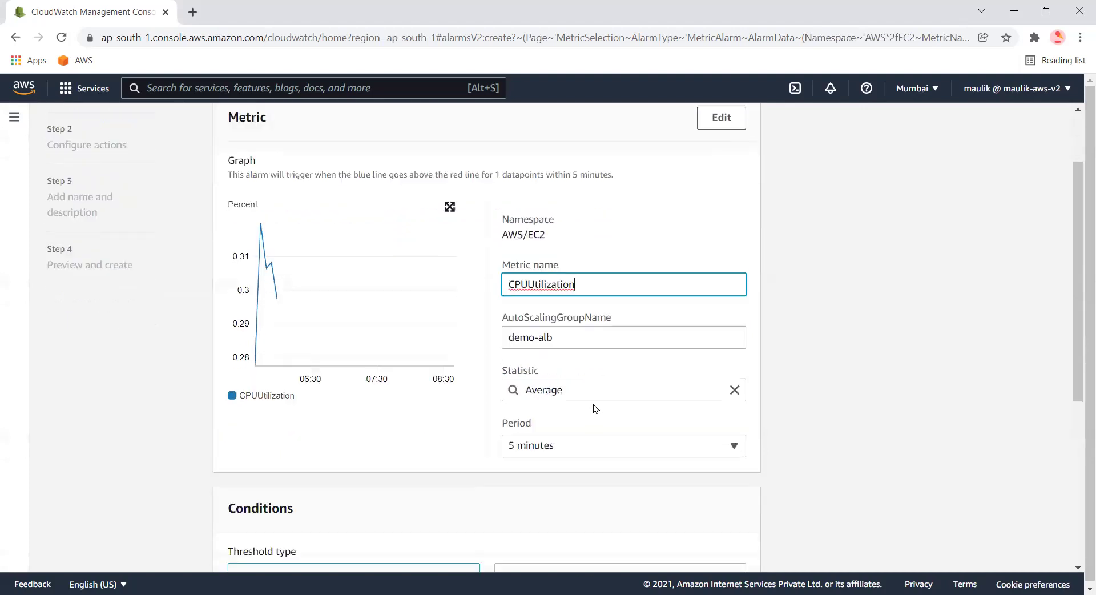
pyautogui.click(595, 340)
pyautogui.scroll(-5, 496, 404)
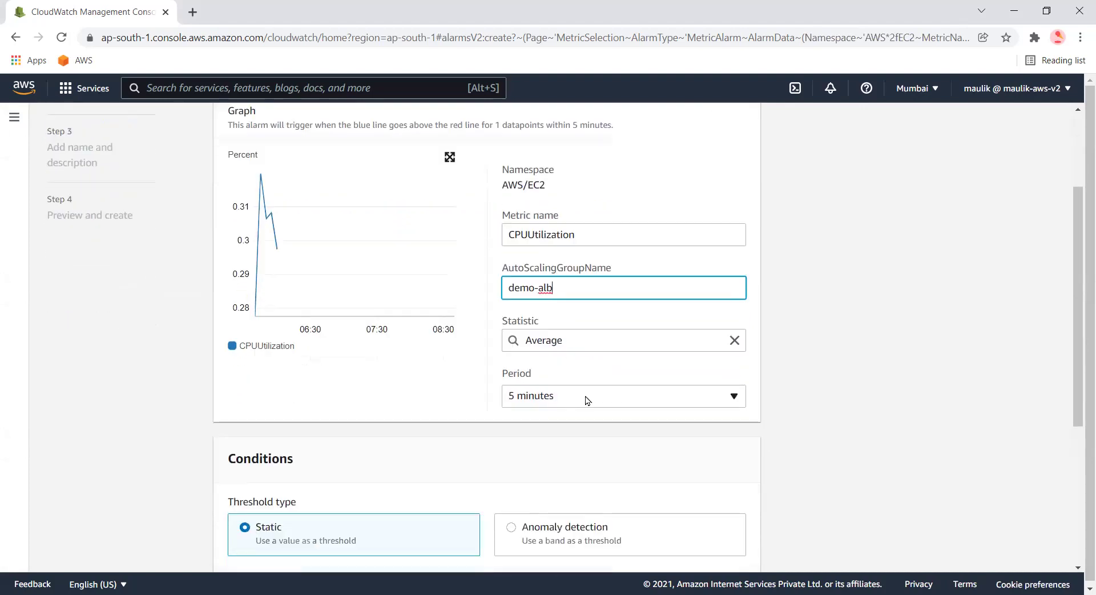
pyautogui.click(246, 462)
pyautogui.write('50')
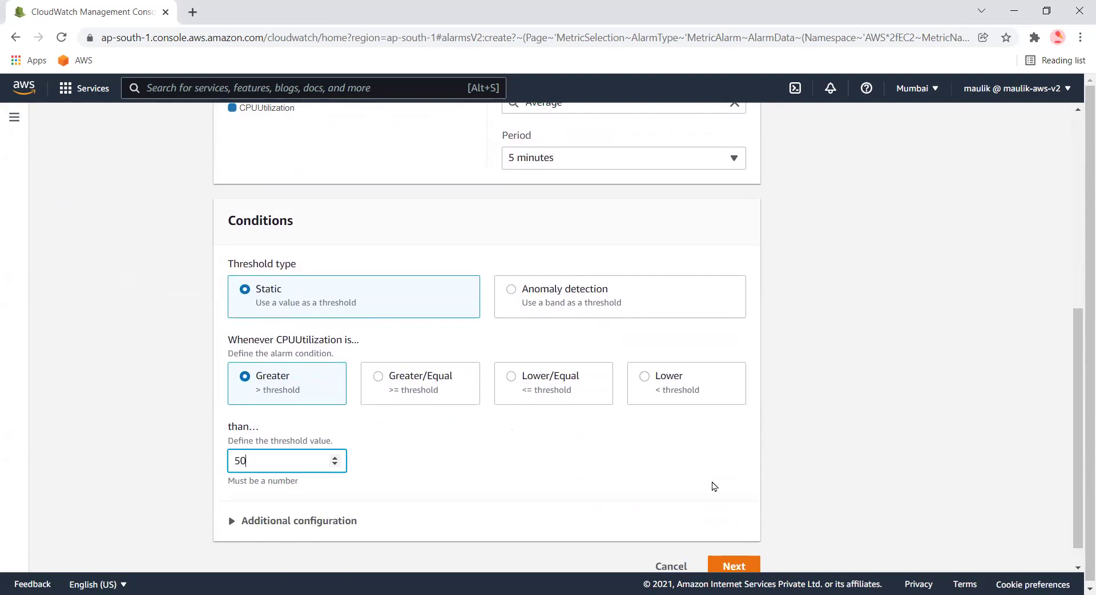
pyautogui.moveTo(277, 460); pyautogui.dragTo(168, 475)
pyautogui.scroll(-1, 446, 462)
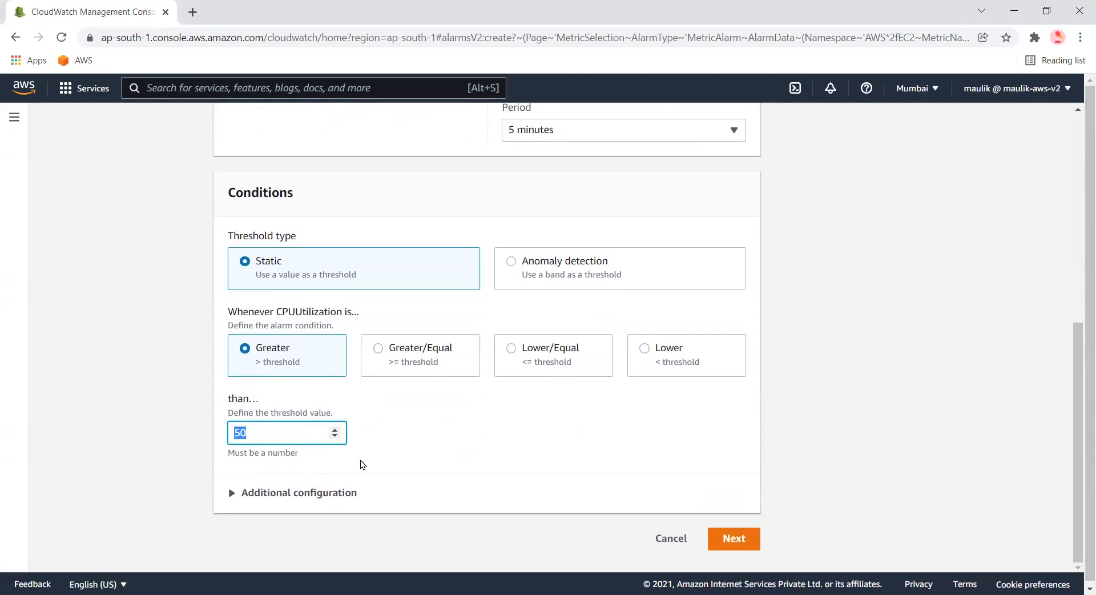
# Step: Expand the alarm's additional configuration and review the datapoints to alarm, missing data treatment and metric settings
pyautogui.click(293, 492)
pyautogui.scroll(-2, 530, 442)
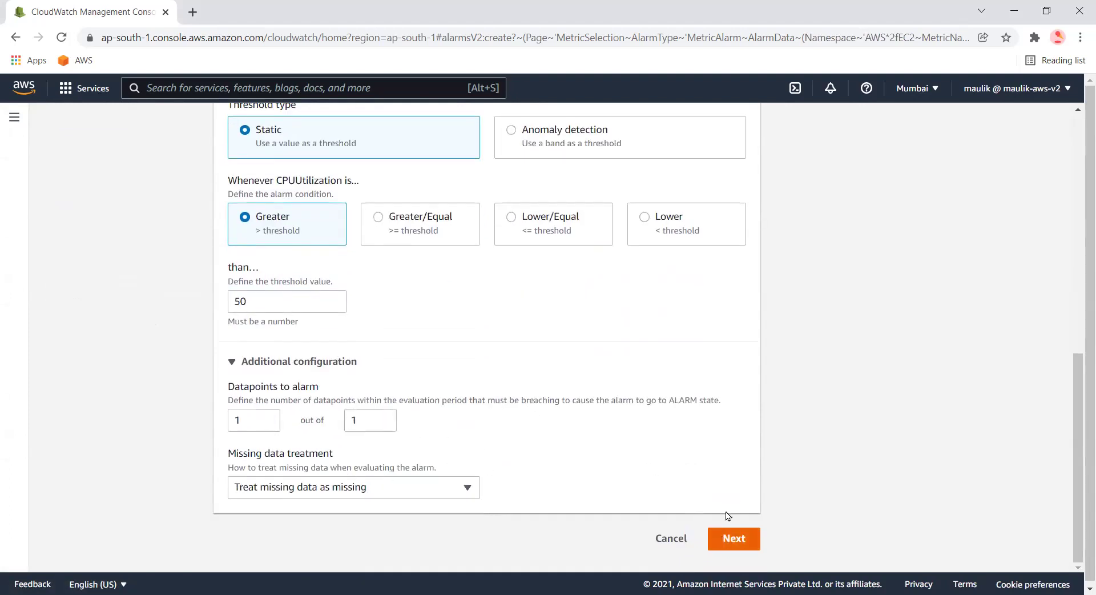
pyautogui.scroll(7, 742, 491)
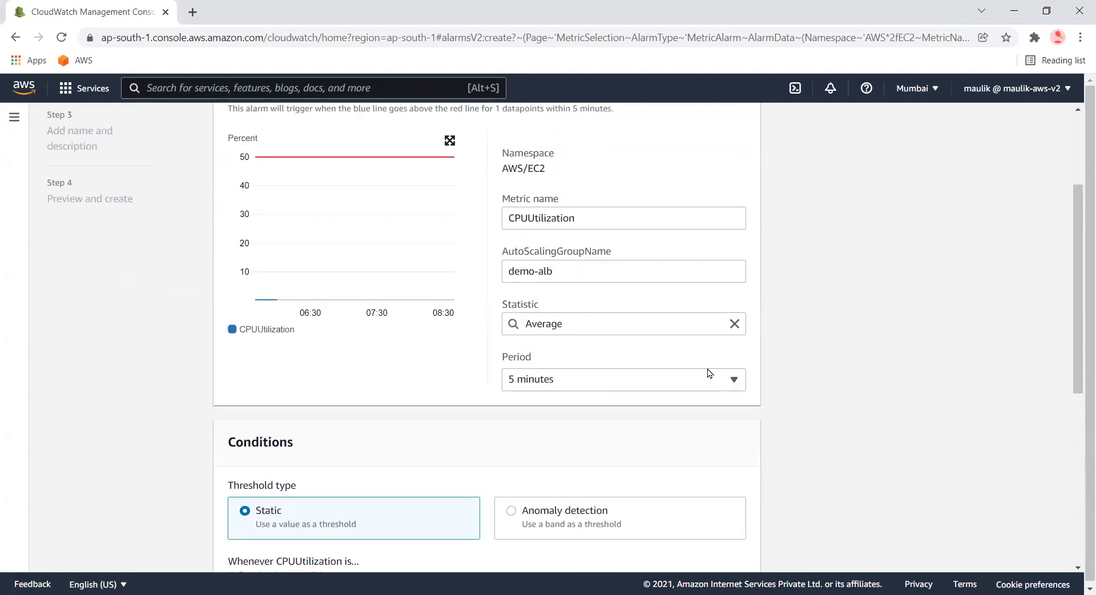
# Step: Proceed to the alarm's action configuration and remove the default notification
pyautogui.scroll(-8, 710, 400)
pyautogui.click(799, 533)
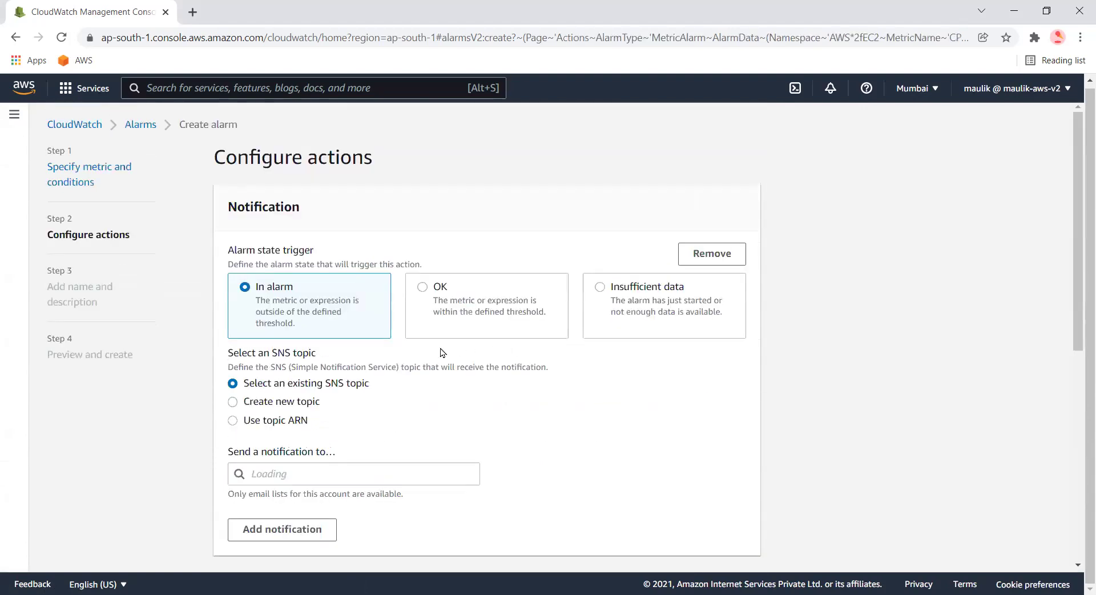
pyautogui.scroll(-2, 326, 398)
pyautogui.click(326, 394)
pyautogui.click(702, 379)
pyautogui.scroll(2, 656, 364)
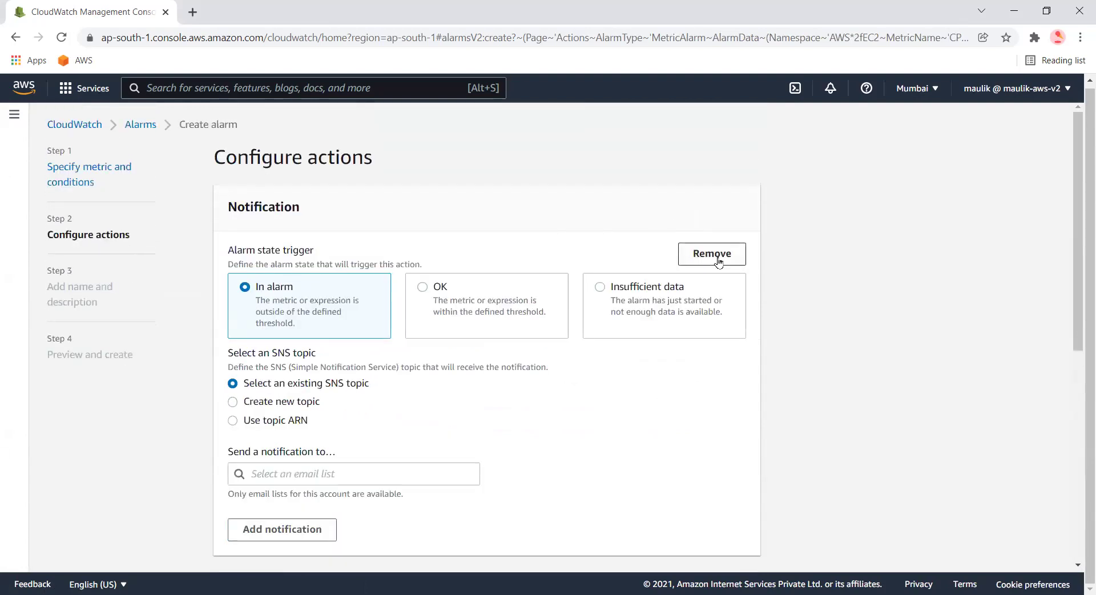
pyautogui.click(720, 261)
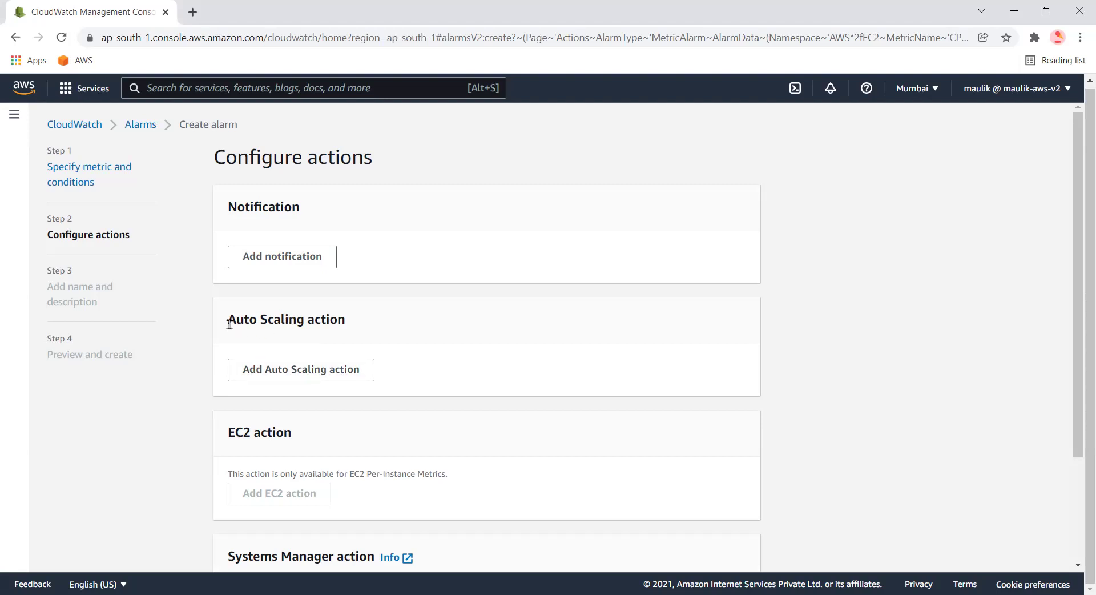
# Step: Add an in-alarm Auto Scaling action applying policy-1 (Add 1 instance) to the demo-alb EC2 Auto Scaling group
pyautogui.moveTo(232, 323); pyautogui.dragTo(357, 325)
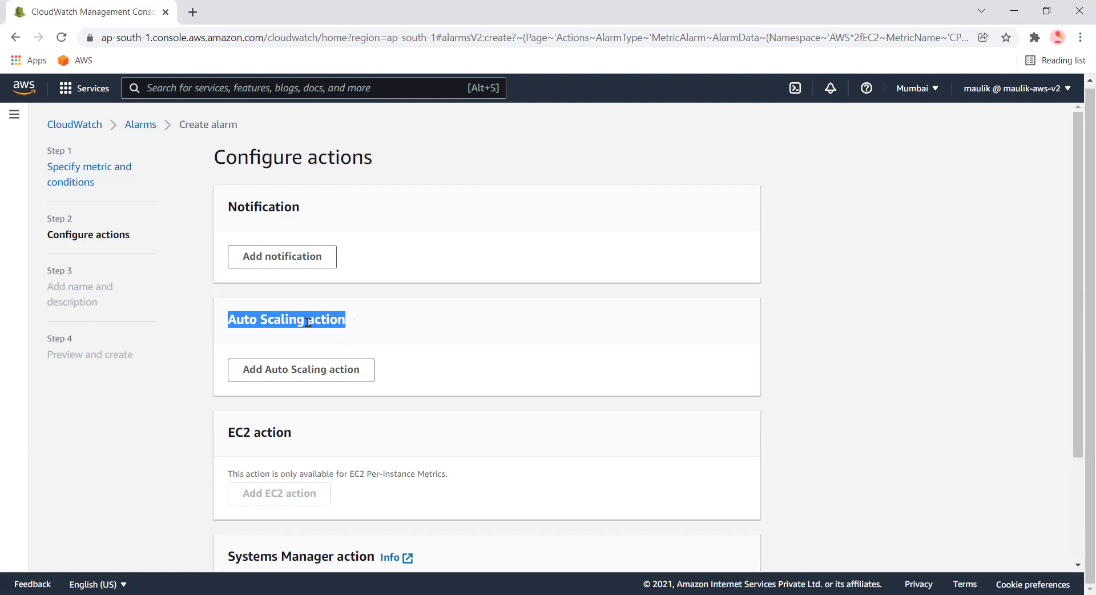
pyautogui.click(284, 370)
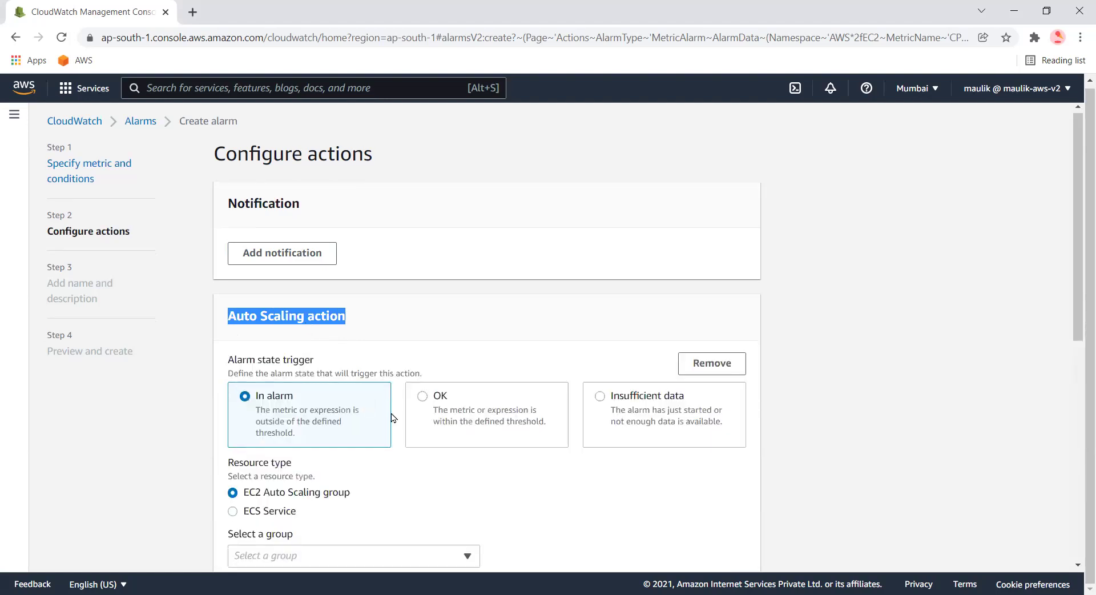
pyautogui.scroll(-2, 327, 380)
pyautogui.scroll(-1, 302, 379)
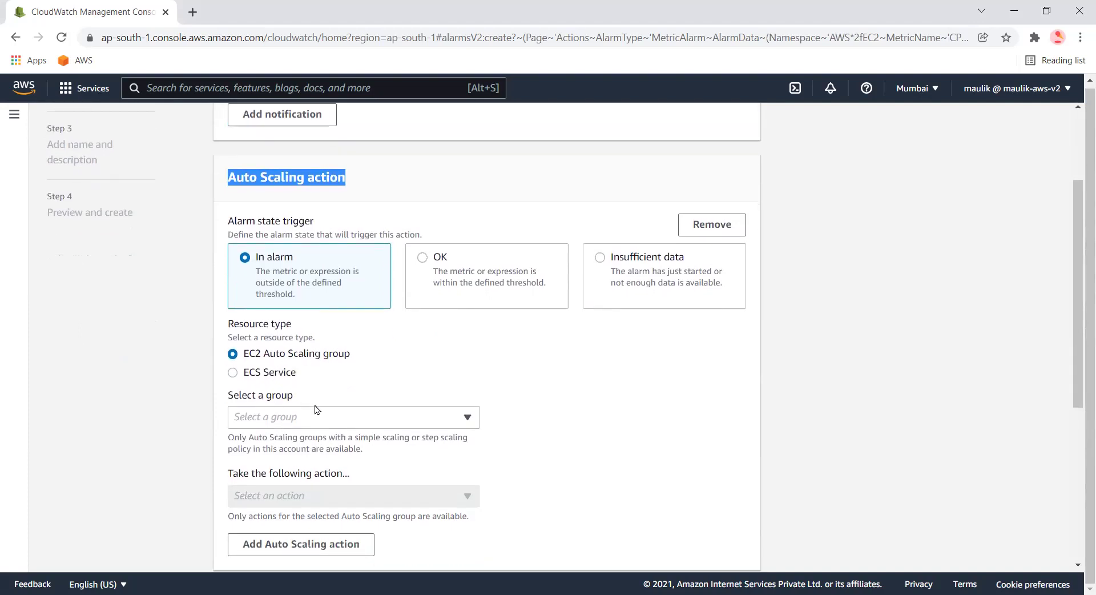
pyautogui.click(356, 424)
pyautogui.click(295, 464)
pyautogui.scroll(-2, 375, 423)
pyautogui.click(359, 398)
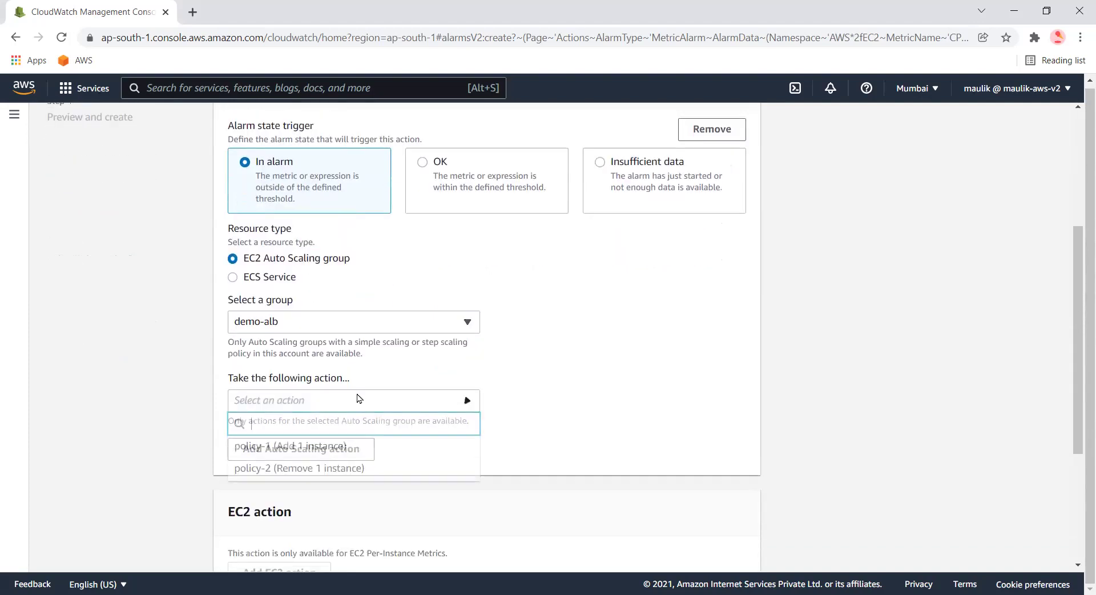
pyautogui.click(326, 455)
pyautogui.scroll(-3, 341, 435)
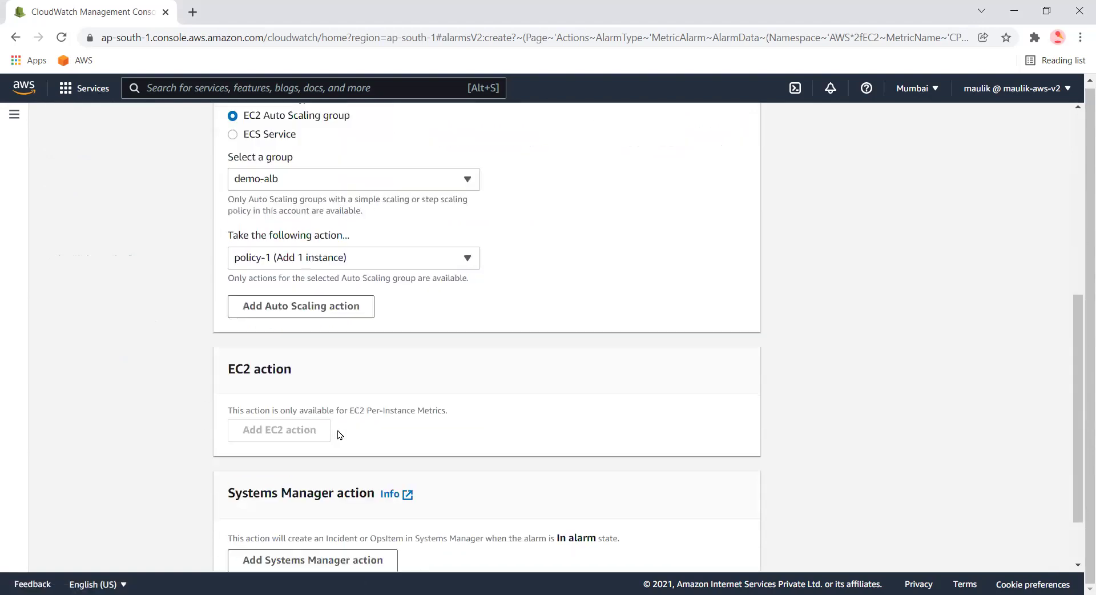
pyautogui.scroll(-2, 320, 337)
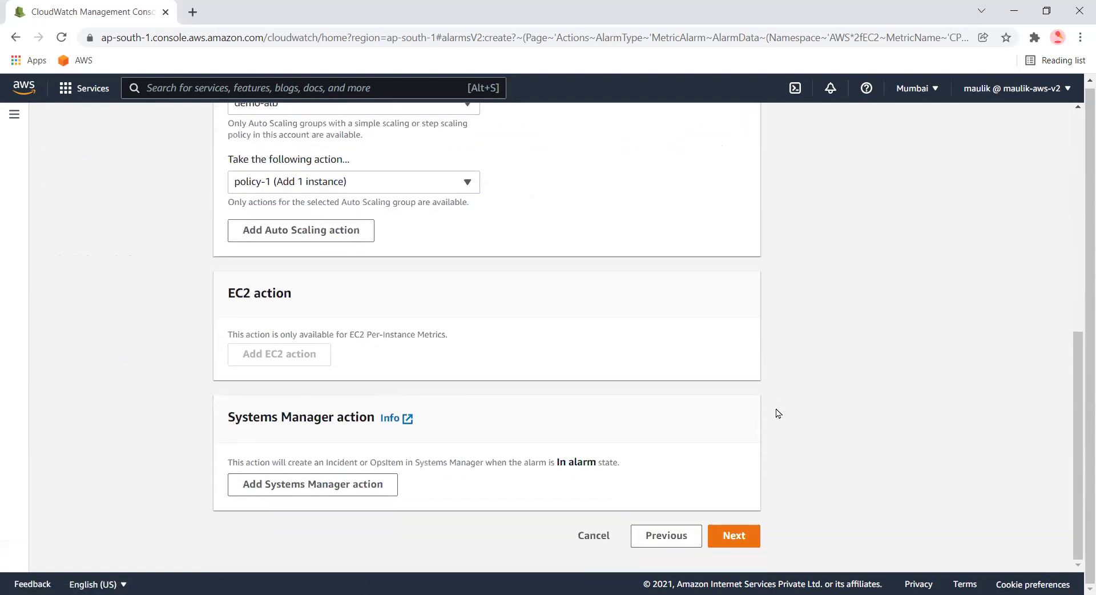
pyautogui.click(737, 535)
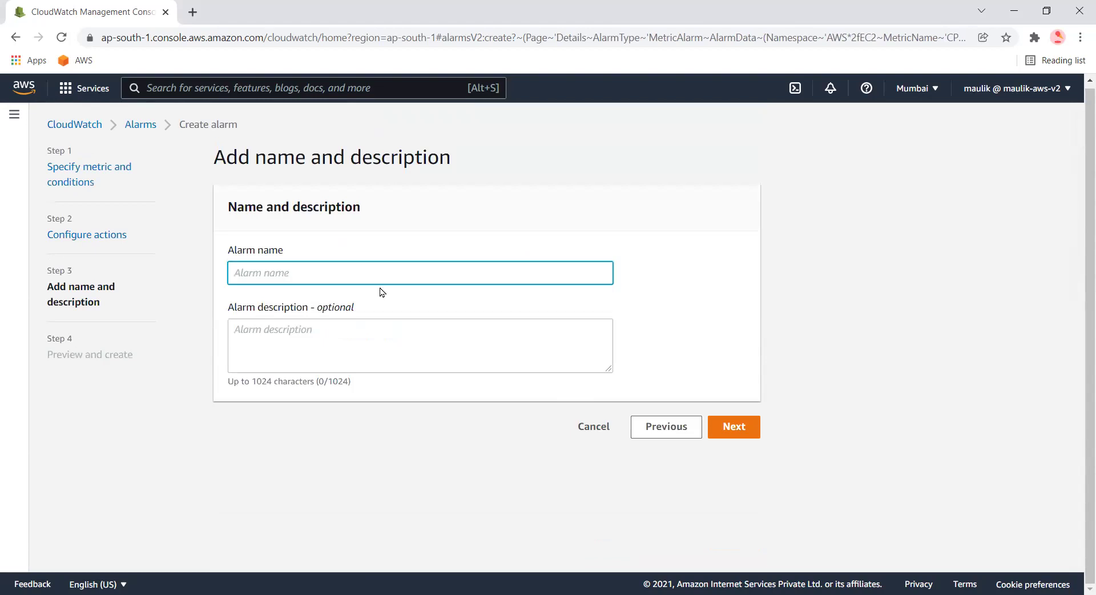
# Step: Name the alarm "add new instance", create it and check its condition in the alarm list
pyautogui.write('add new instance')
pyautogui.click(737, 429)
pyautogui.scroll(-12, 751, 438)
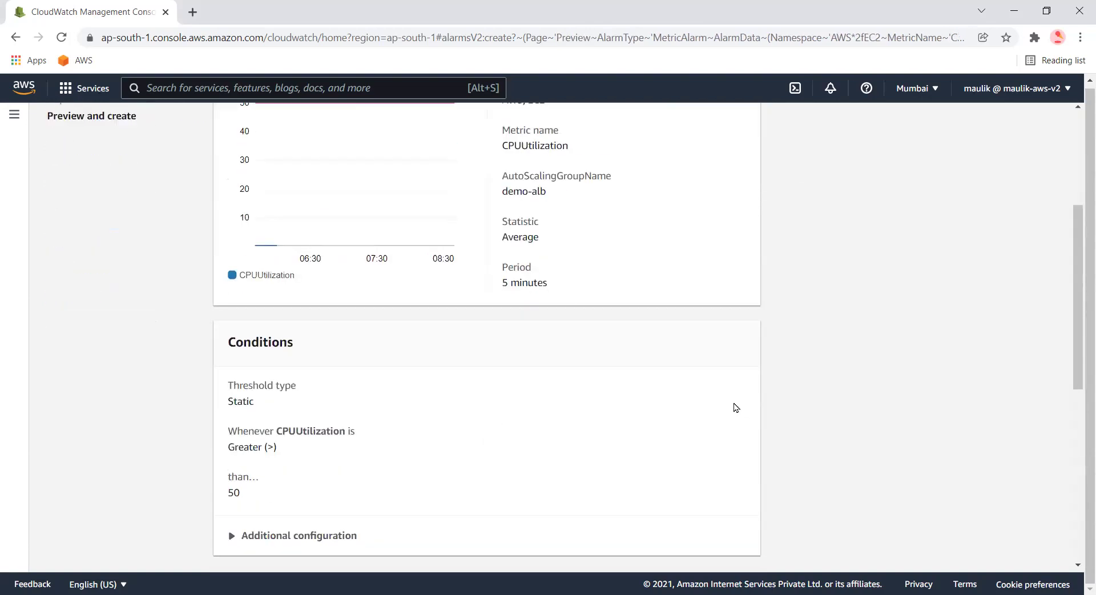
pyautogui.click(735, 538)
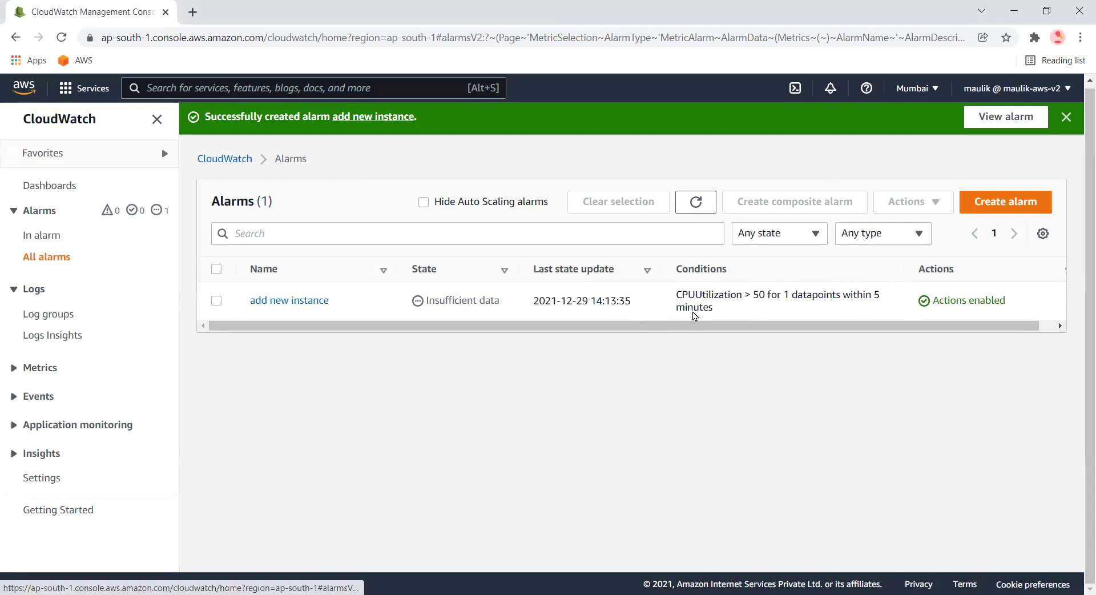
pyautogui.moveTo(745, 295); pyautogui.dragTo(763, 294)
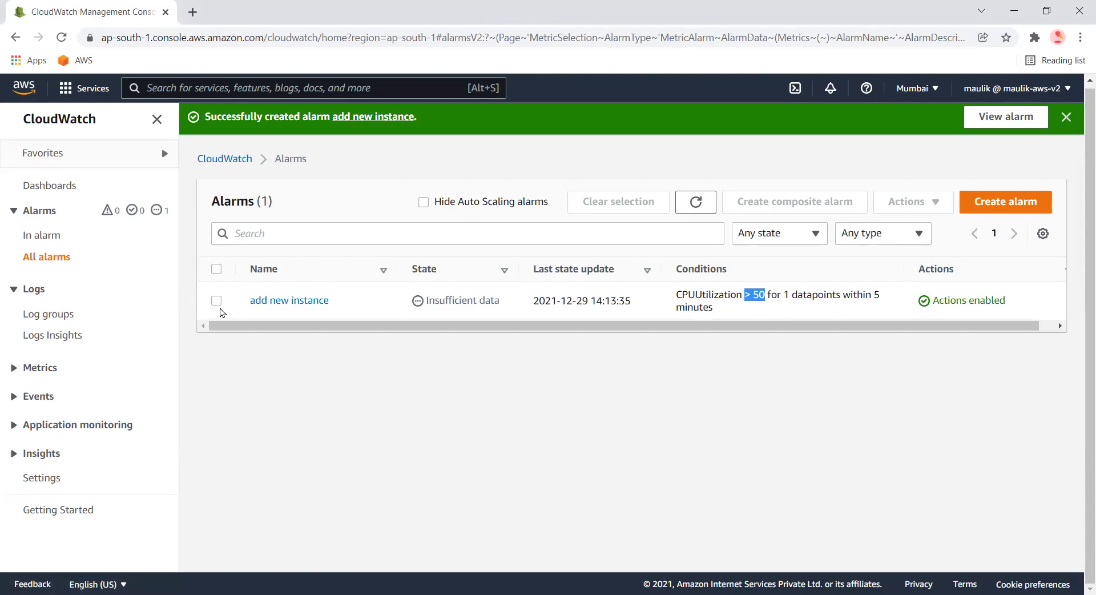
# Step: Start a copy of the "add new instance" alarm
pyautogui.click(217, 302)
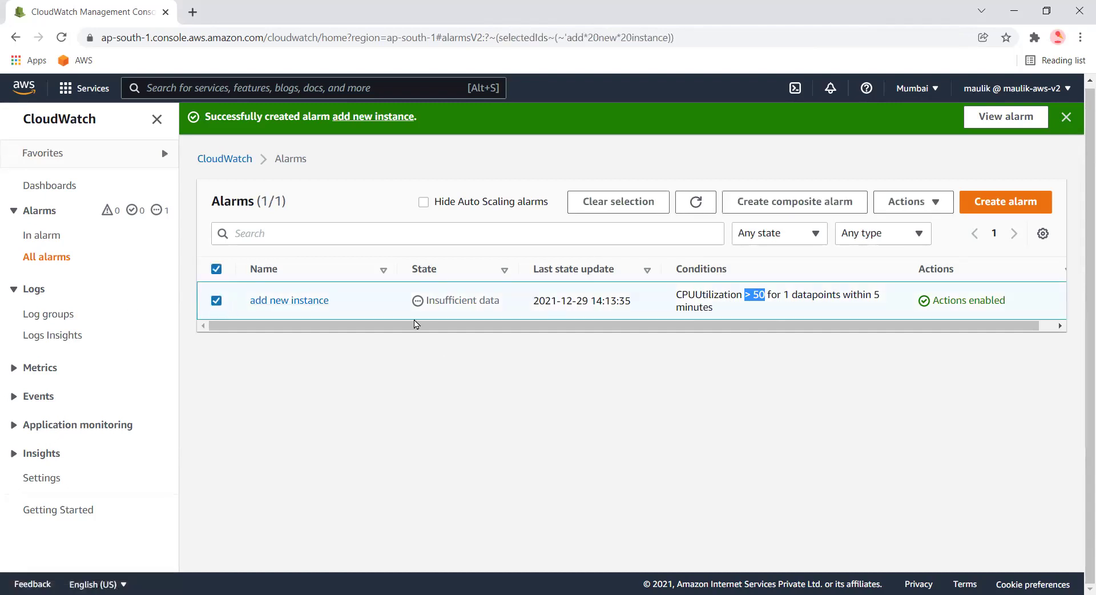
pyautogui.click(918, 207)
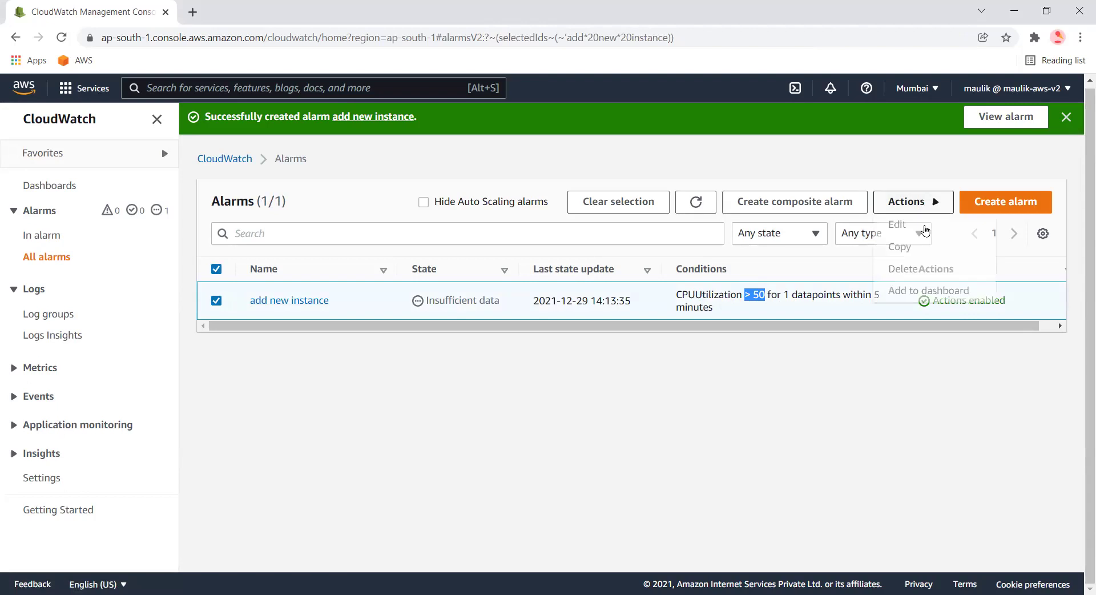
pyautogui.click(928, 253)
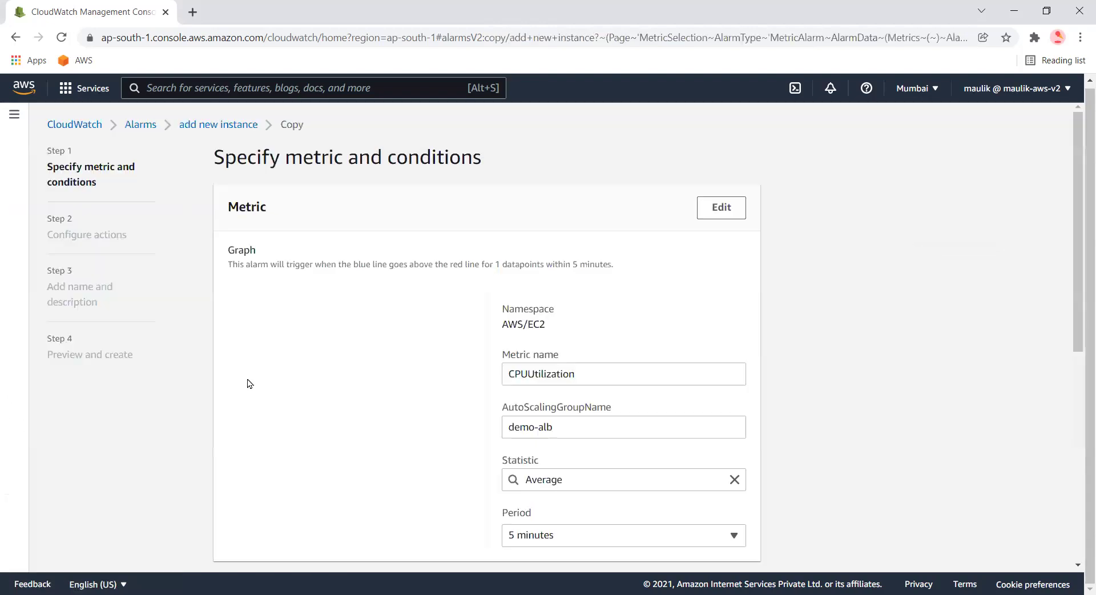
# Step: Set the copied alarm's condition to CPUUtilization lower than or equal to 49
pyautogui.scroll(-6, 605, 371)
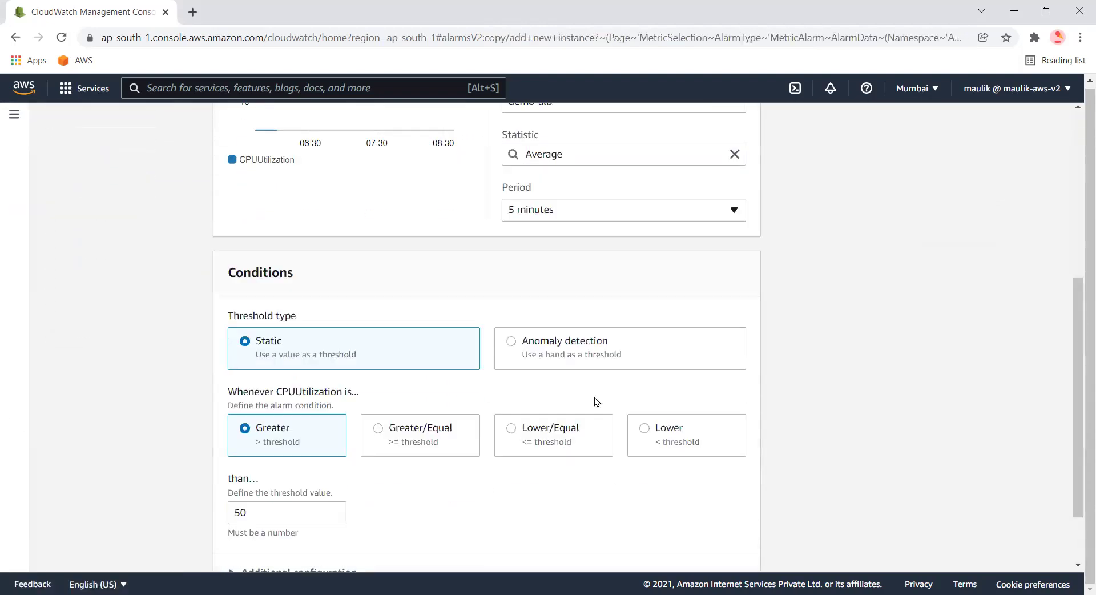
pyautogui.scroll(-2, 596, 402)
pyautogui.click(531, 357)
pyautogui.doubleClick(293, 431)
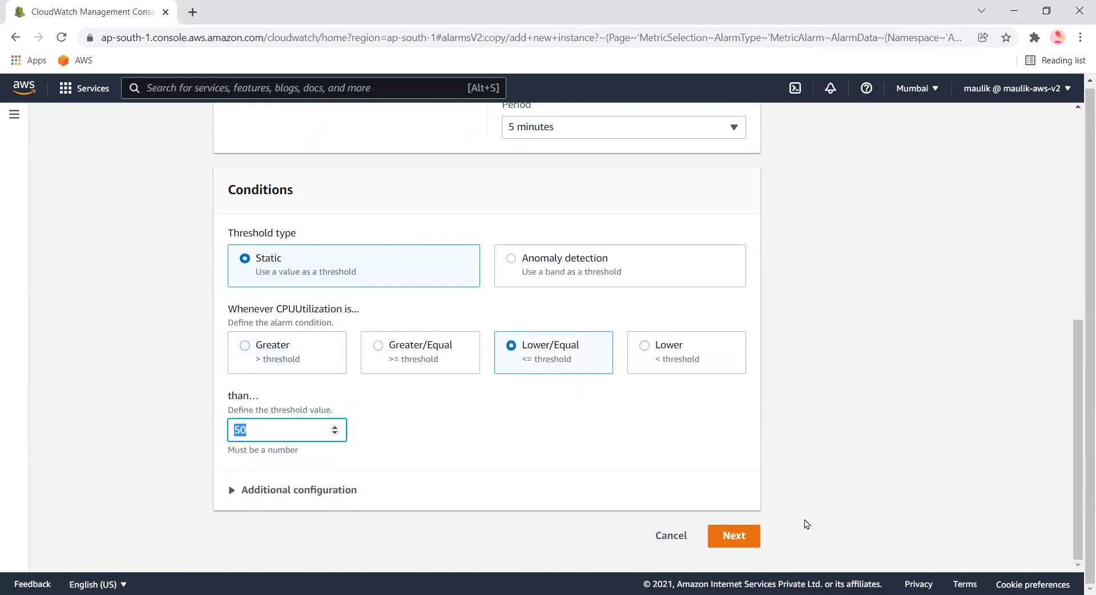
pyautogui.write('49')
# Step: Set the copied alarm's condition to CPUUtilization lower than 50 and continue to its actions
pyautogui.click(639, 365)
pyautogui.doubleClick(273, 431)
pyautogui.write('50')
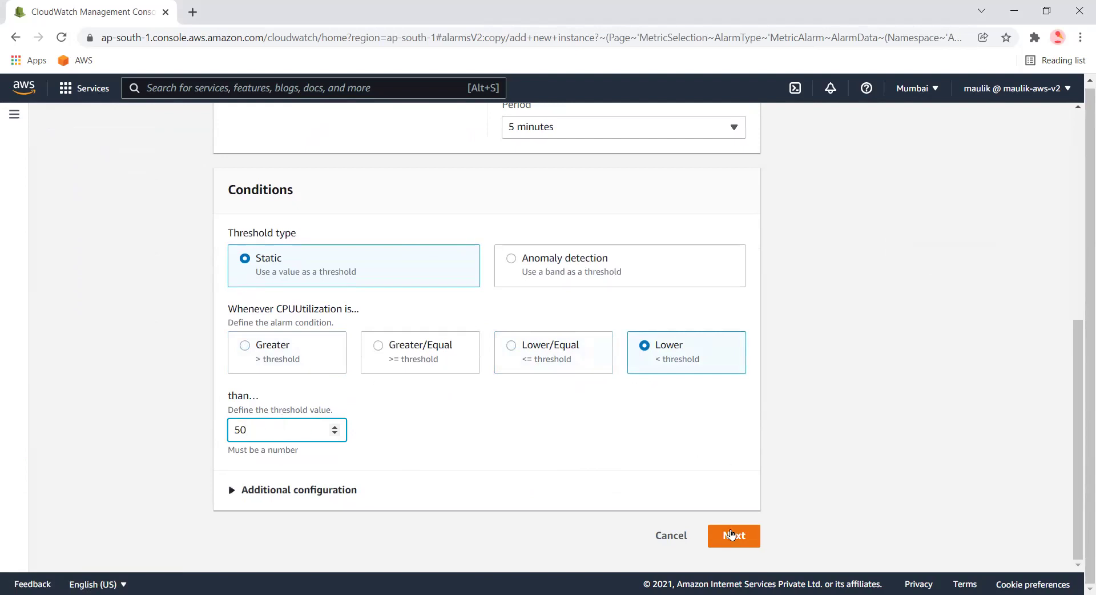
pyautogui.click(734, 536)
# Step: Set the copied alarm's Auto Scaling action for demo-alb to policy-2 (Remove 1 instance)
pyautogui.scroll(-4, 608, 439)
pyautogui.scroll(1, 450, 361)
pyautogui.scroll(-3, 337, 354)
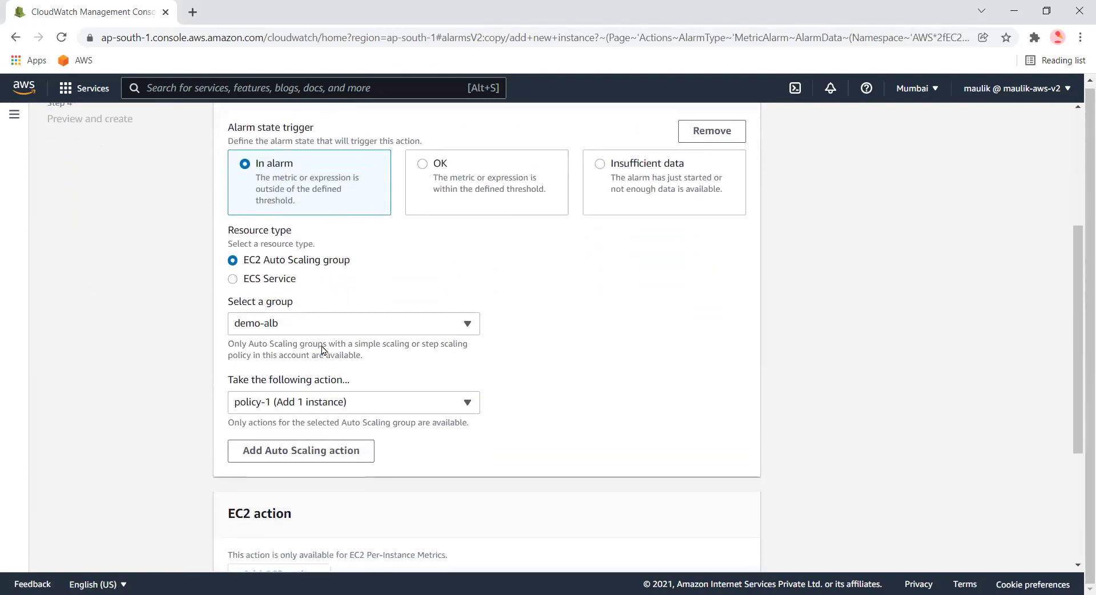
pyautogui.click(433, 355)
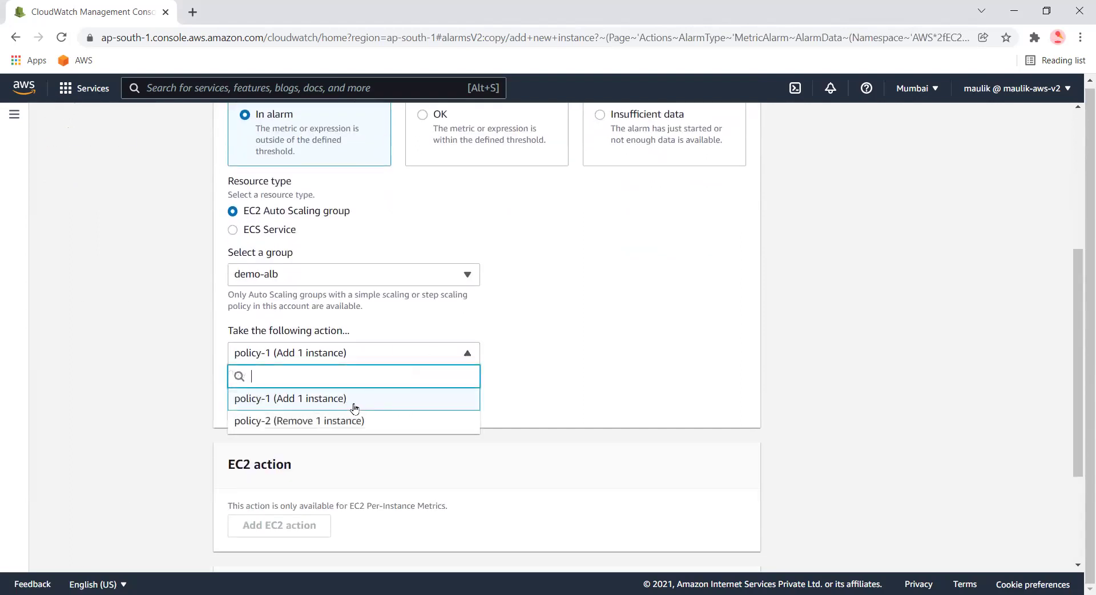
pyautogui.click(423, 422)
pyautogui.scroll(-3, 510, 397)
pyautogui.scroll(6, 502, 397)
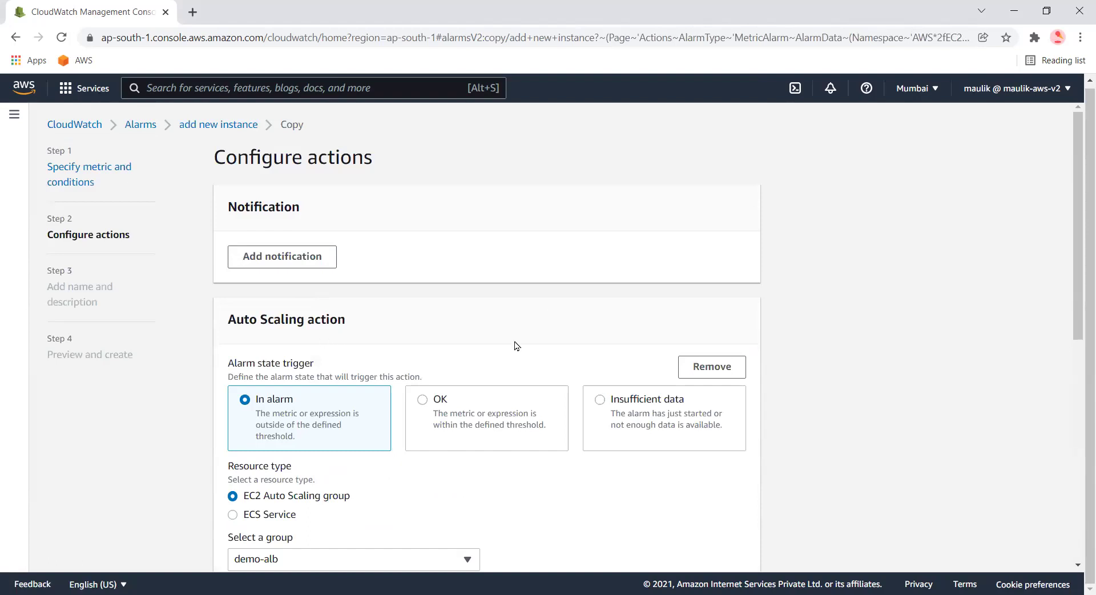
pyautogui.scroll(-3, 516, 346)
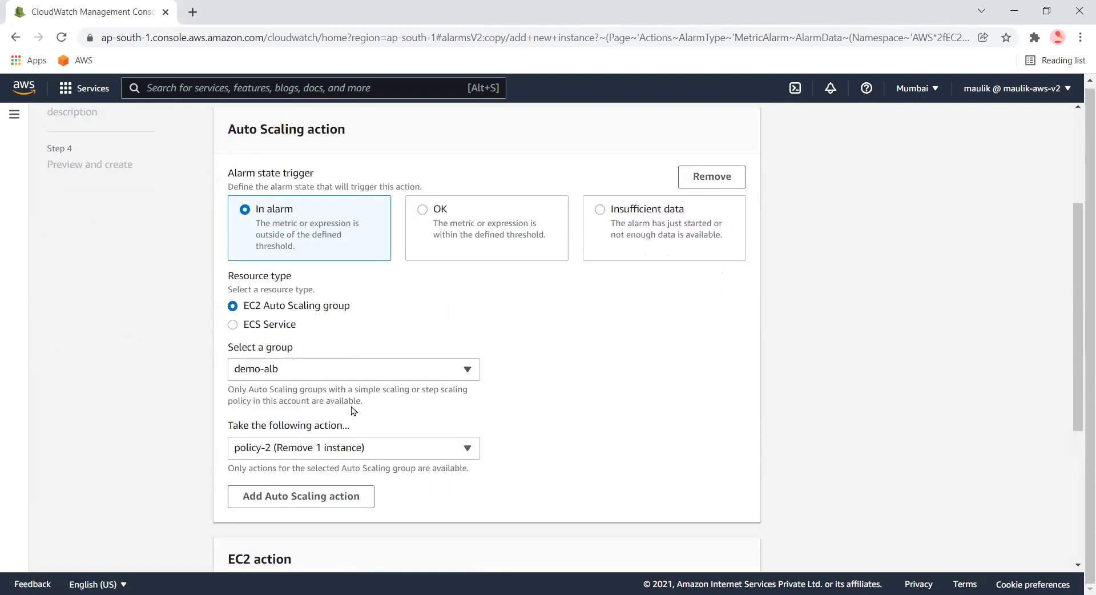
pyautogui.scroll(-4, 354, 409)
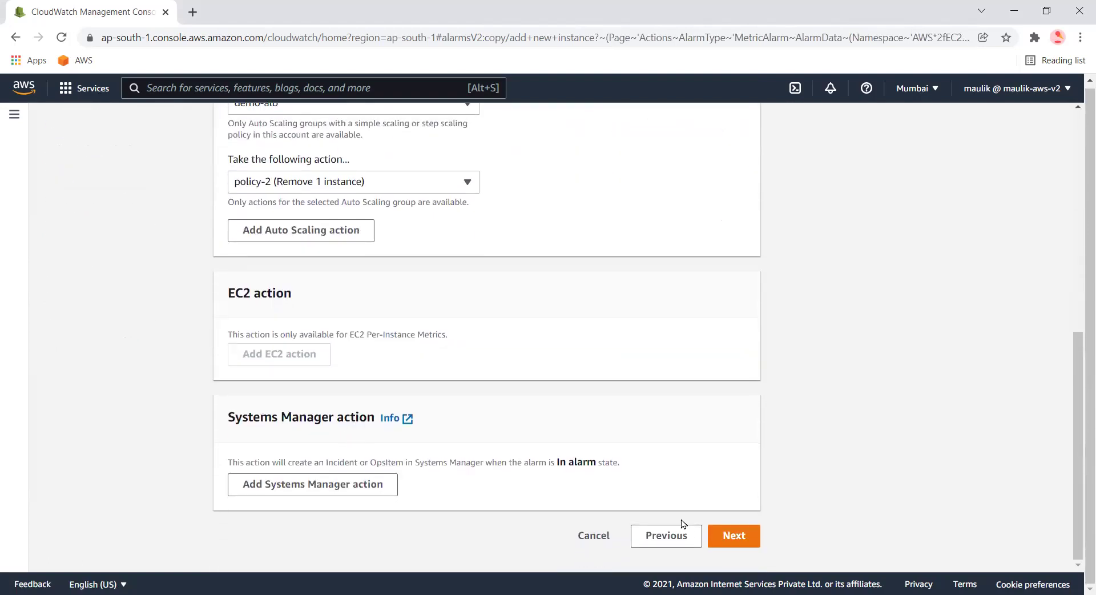
pyautogui.click(725, 538)
# Step: Name the copied alarm "remove new instance", go through its preview and create it
pyautogui.doubleClick(248, 275)
pyautogui.write('remove new instance')
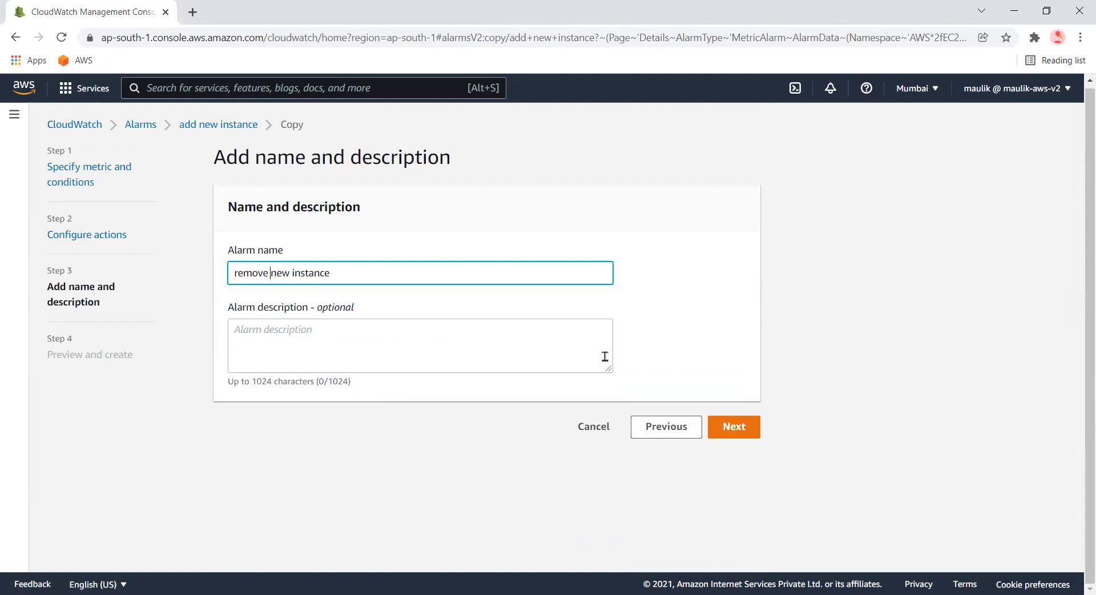
pyautogui.click(741, 427)
pyautogui.scroll(-4, 755, 439)
pyautogui.scroll(-8, 757, 443)
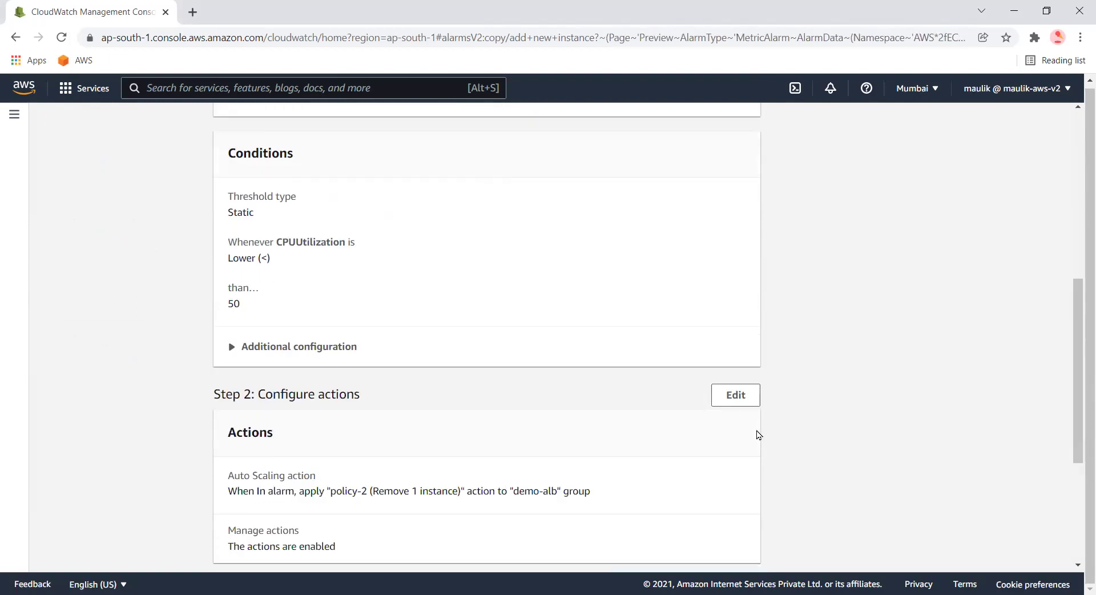
pyautogui.click(723, 535)
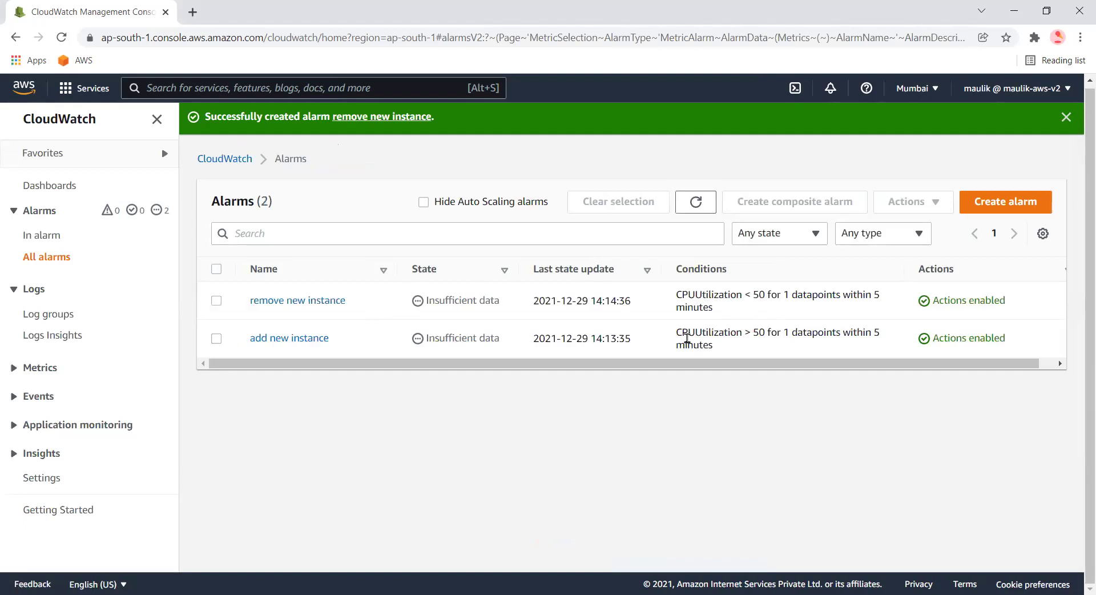
# Step: Compare the conditions of the "add new instance" and "remove new instance" alarms in the alarm list
pyautogui.tripleClick(687, 338)
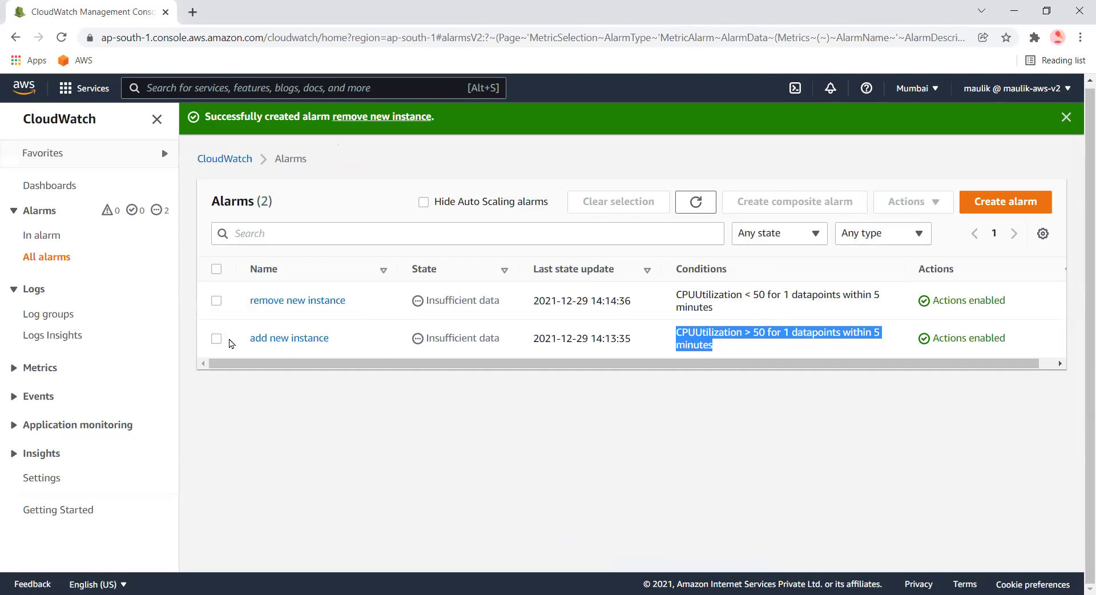
pyautogui.moveTo(724, 313); pyautogui.dragTo(672, 291)
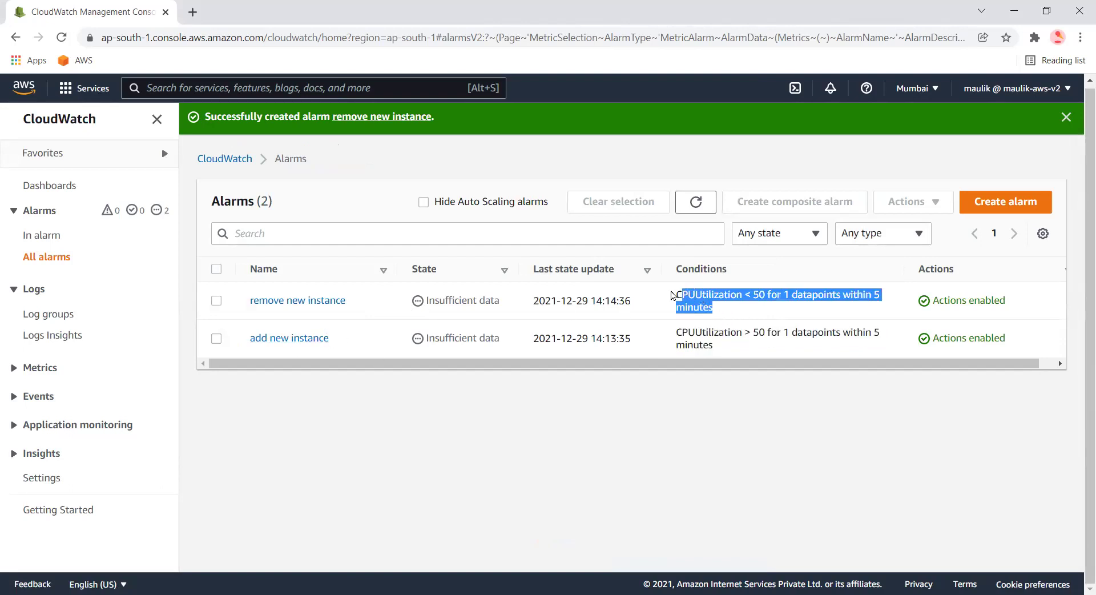
pyautogui.moveTo(350, 298); pyautogui.dragTo(245, 294)
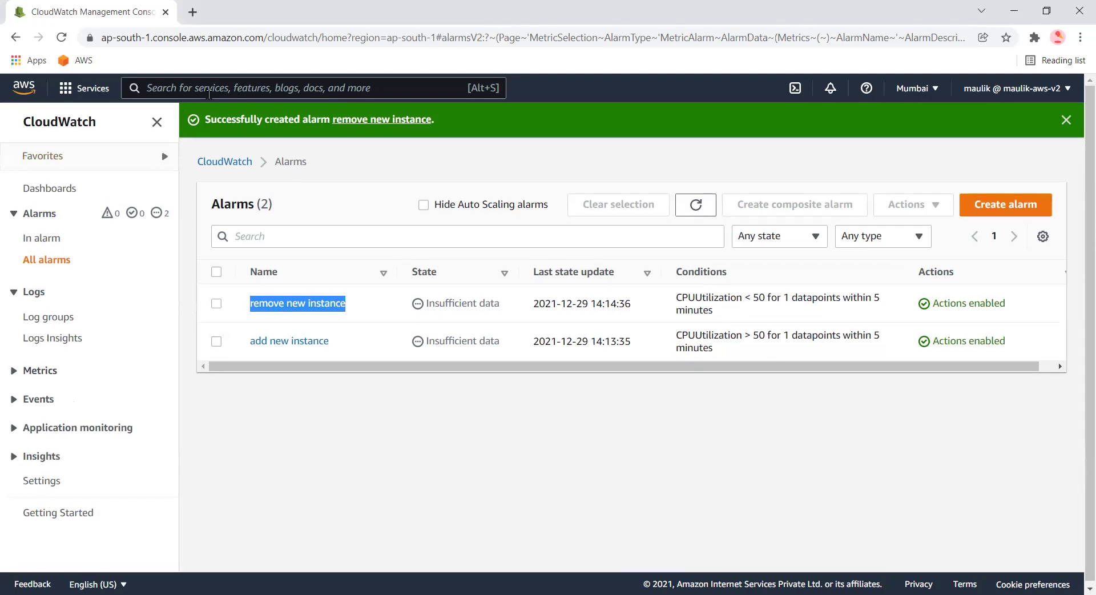
# Step: Search the AWS services for auto and open AWS Auto Scaling
pyautogui.click(147, 88)
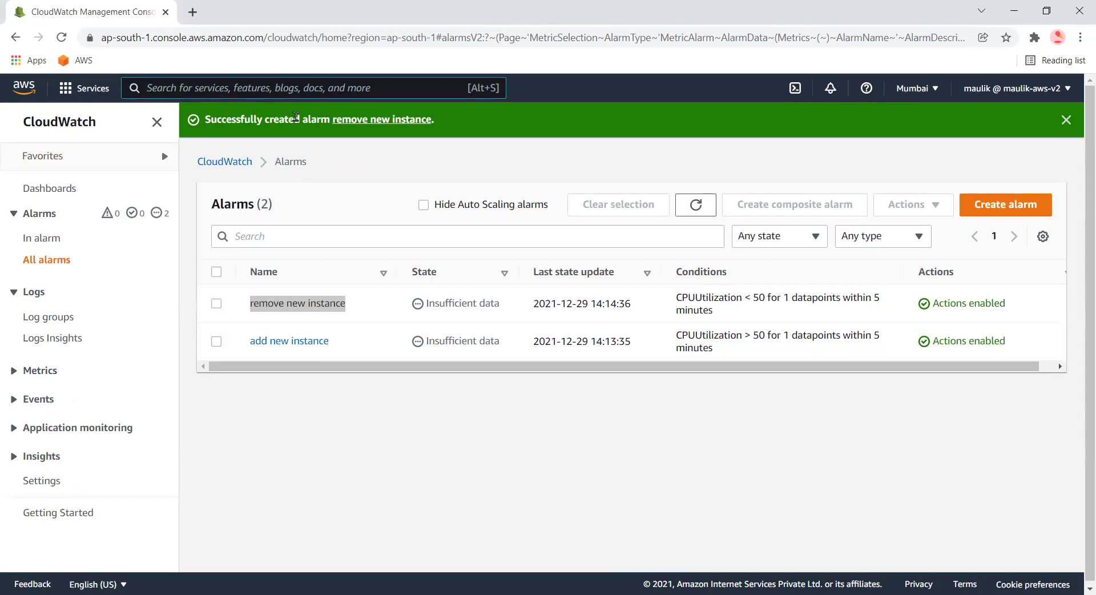
pyautogui.write('auto')
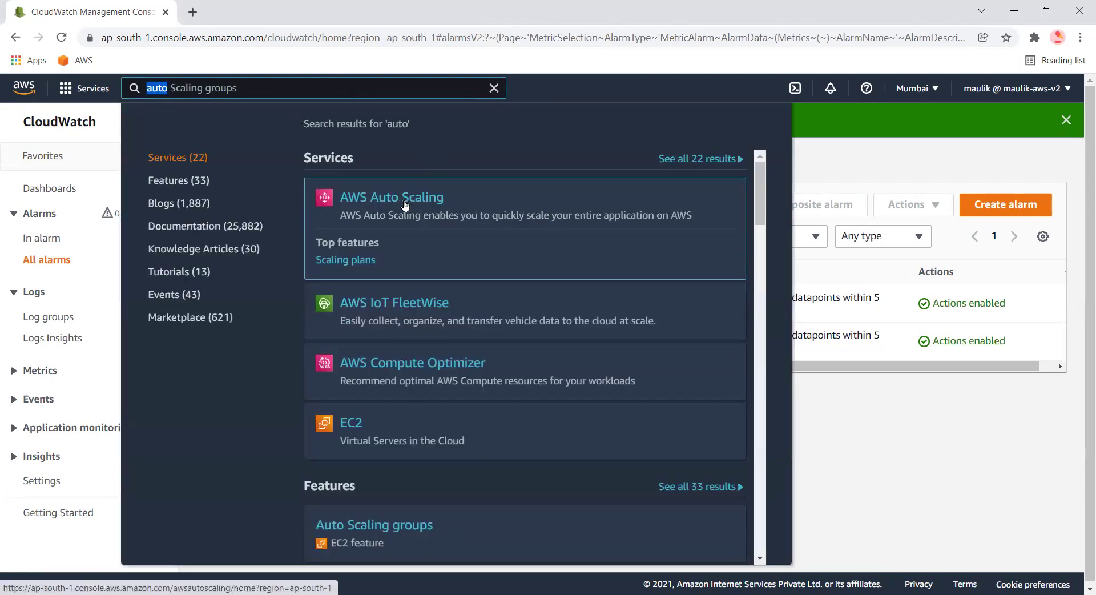
pyautogui.click(405, 204)
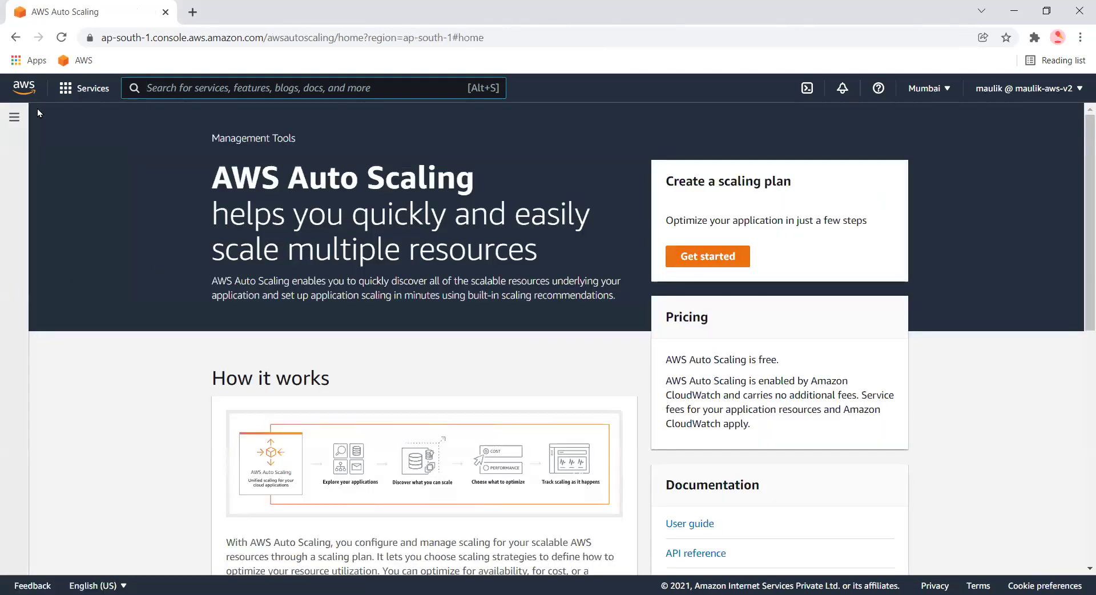
# Step: Search the AWS services for ec2 and open the EC2 console
pyautogui.click(91, 89)
pyautogui.click(204, 90)
pyautogui.write('ec2')
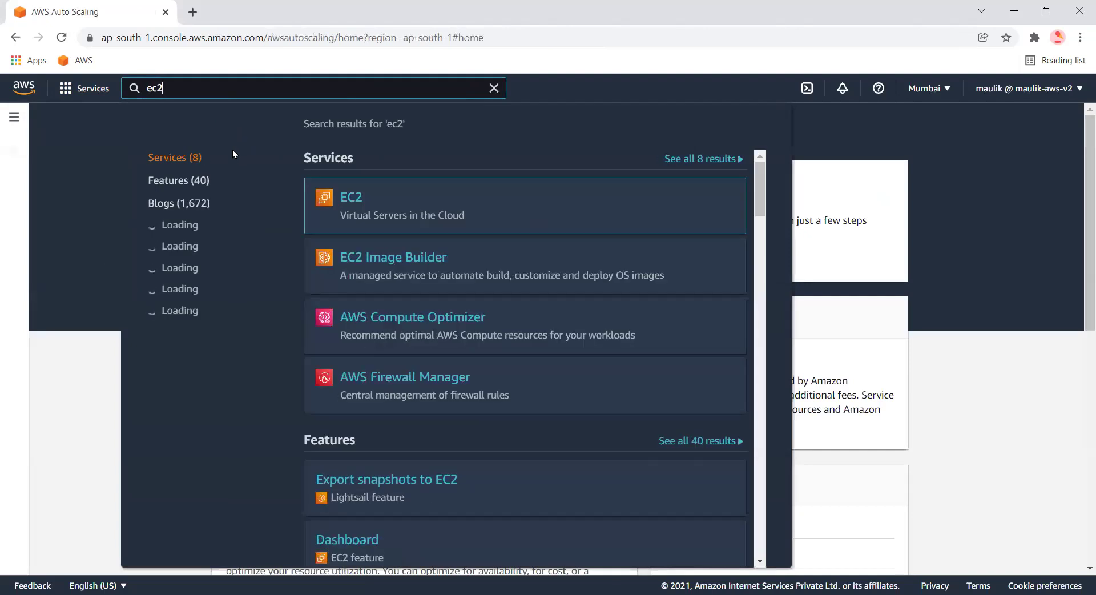
pyautogui.click(351, 197)
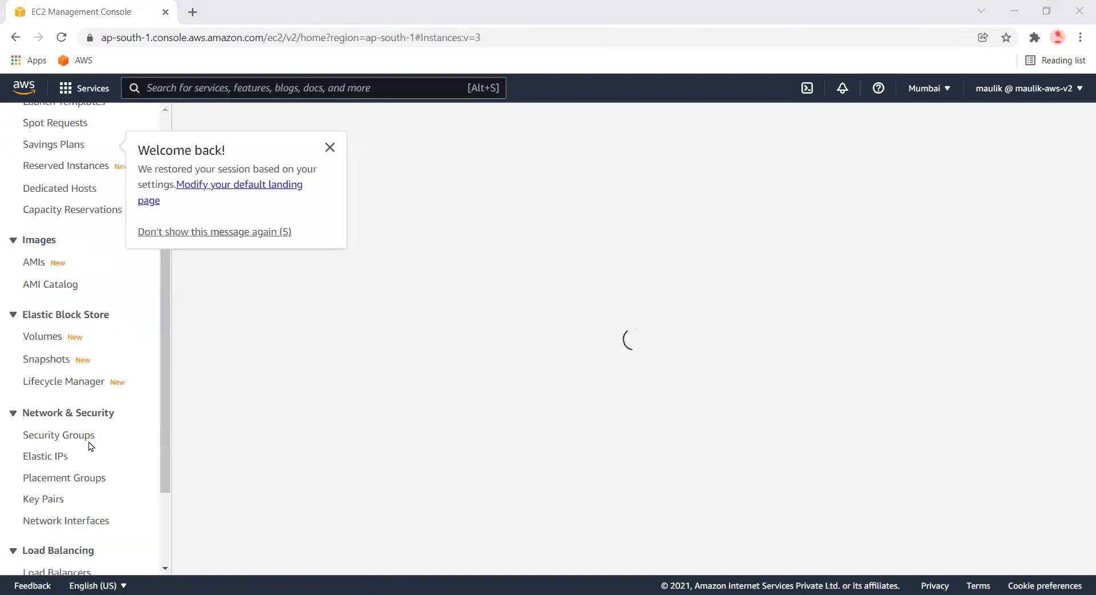
# Step: Open the demo-alb group from the EC2 Auto Scaling groups and show its automatic scaling policies
pyautogui.scroll(-2, 88, 443)
pyautogui.click(52, 537)
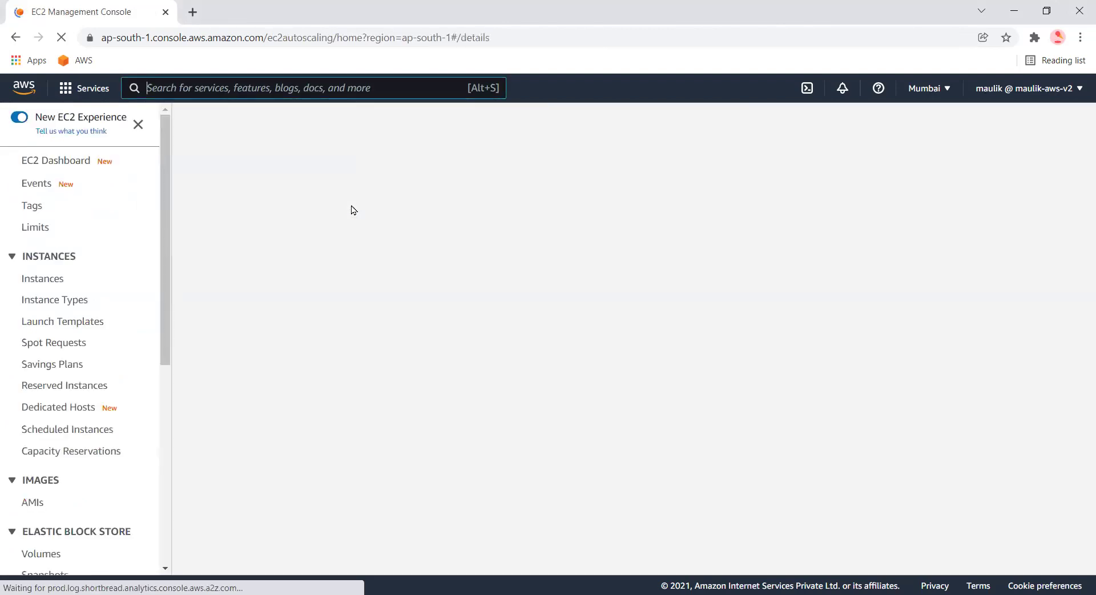
pyautogui.click(278, 306)
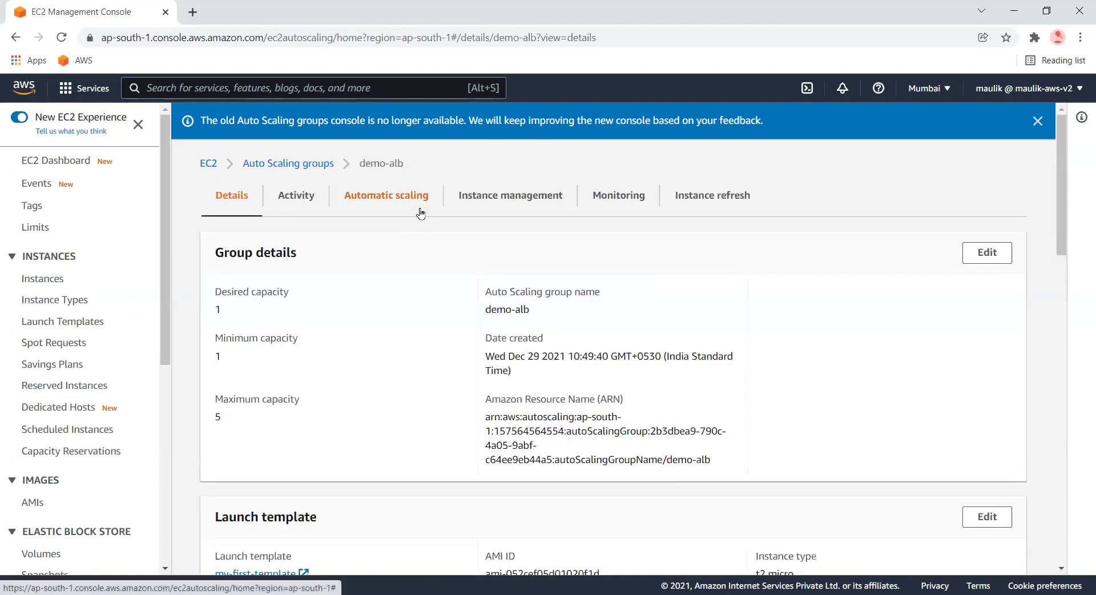
pyautogui.click(432, 217)
pyautogui.scroll(-2, 255, 267)
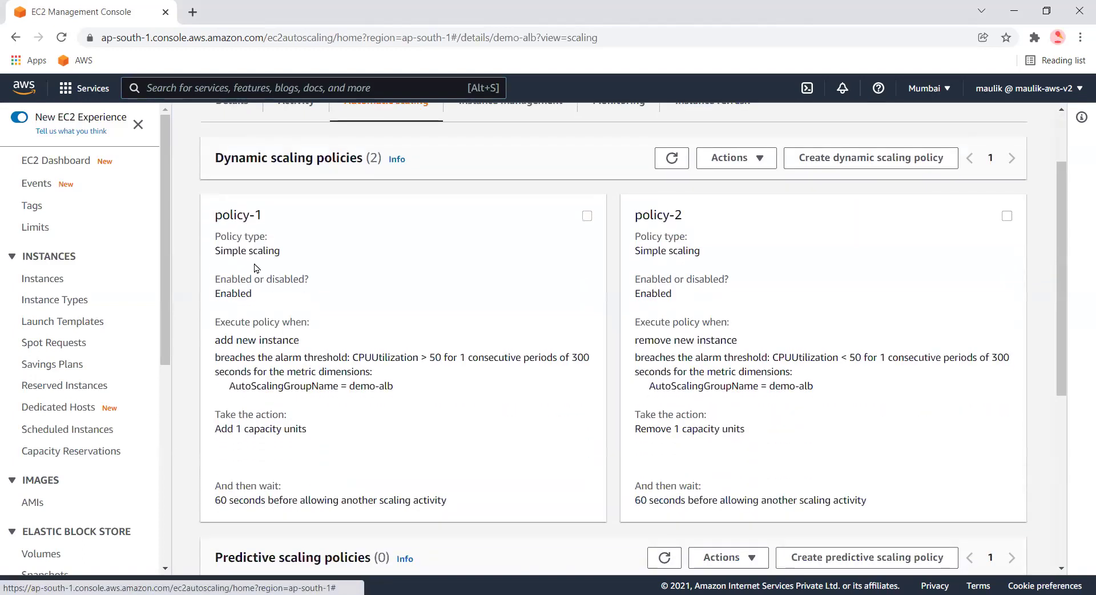
# Step: Review the alarm conditions and scaling actions of policy-1 and policy-2
pyautogui.moveTo(214, 357); pyautogui.dragTo(403, 396)
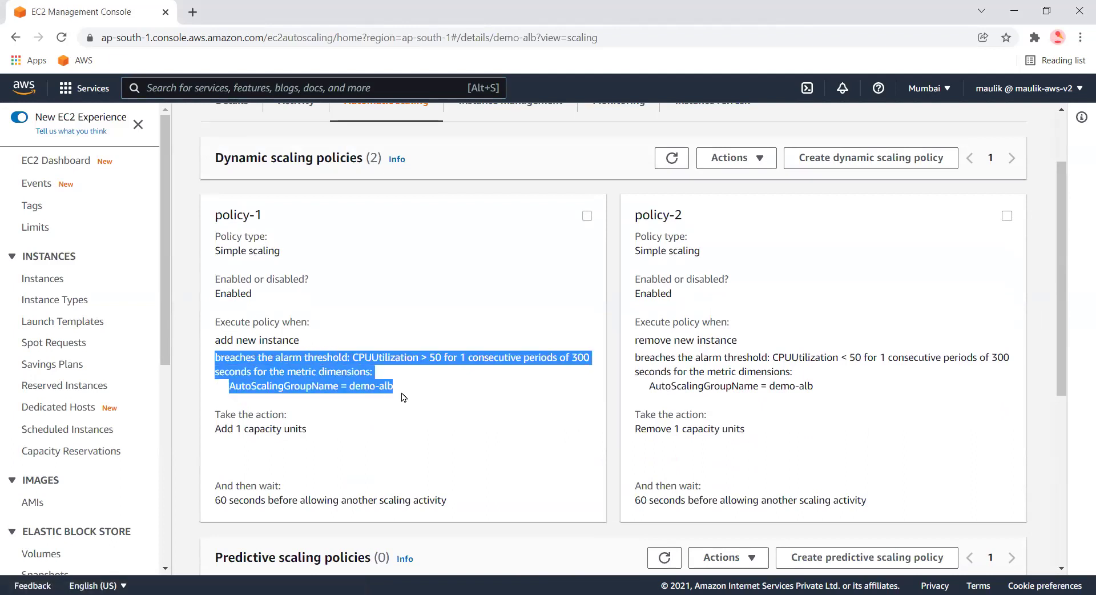
pyautogui.click(226, 352)
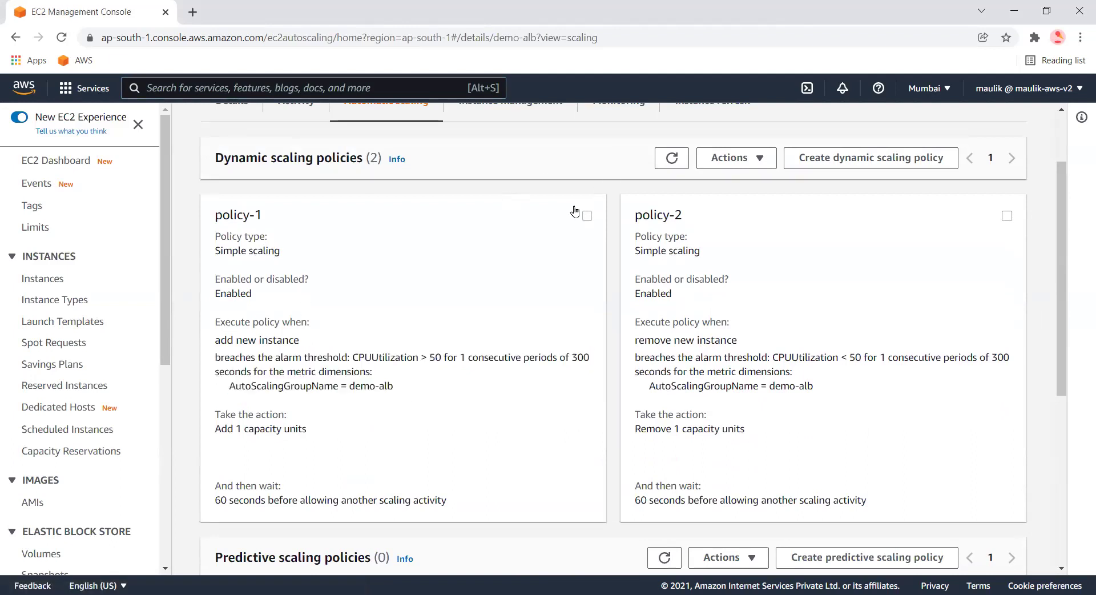
pyautogui.moveTo(400, 394); pyautogui.dragTo(216, 343)
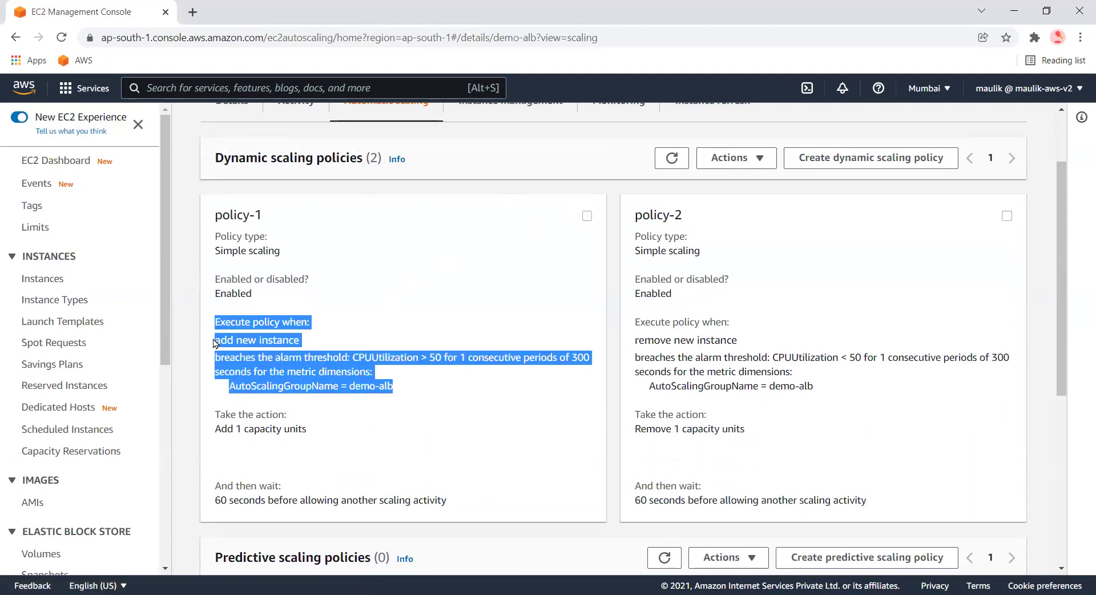
pyautogui.click(240, 355)
pyautogui.doubleClick(236, 358)
pyautogui.moveTo(215, 215); pyautogui.dragTo(886, 508)
pyautogui.scroll(2, 828, 383)
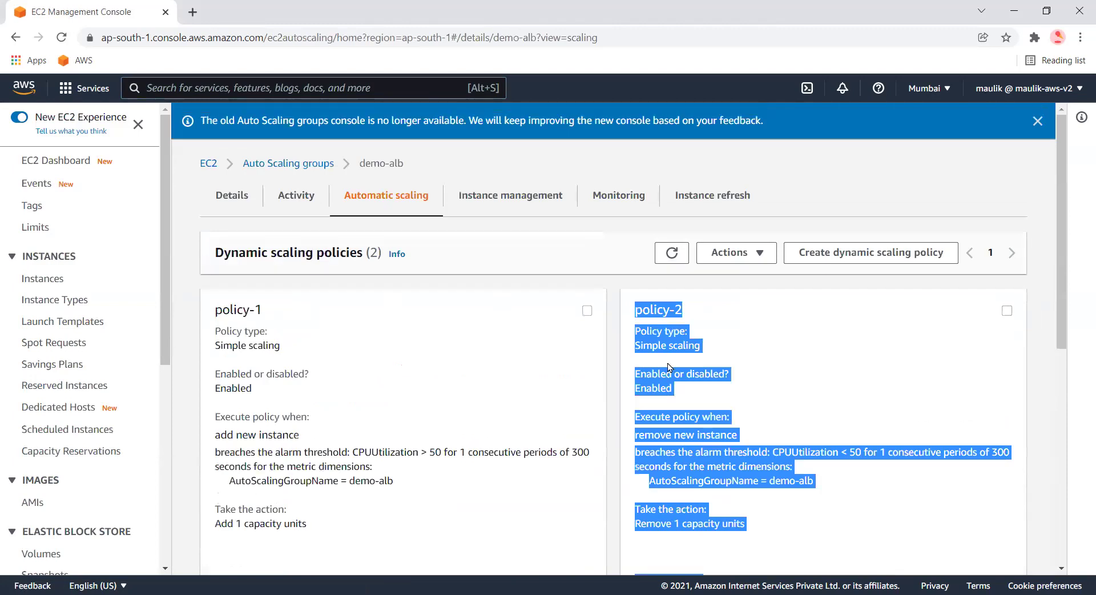
# Step: Search the AWS services for cloudwatch and open CloudWatch in a separate browser tab
pyautogui.click(189, 88)
pyautogui.write('cloud')
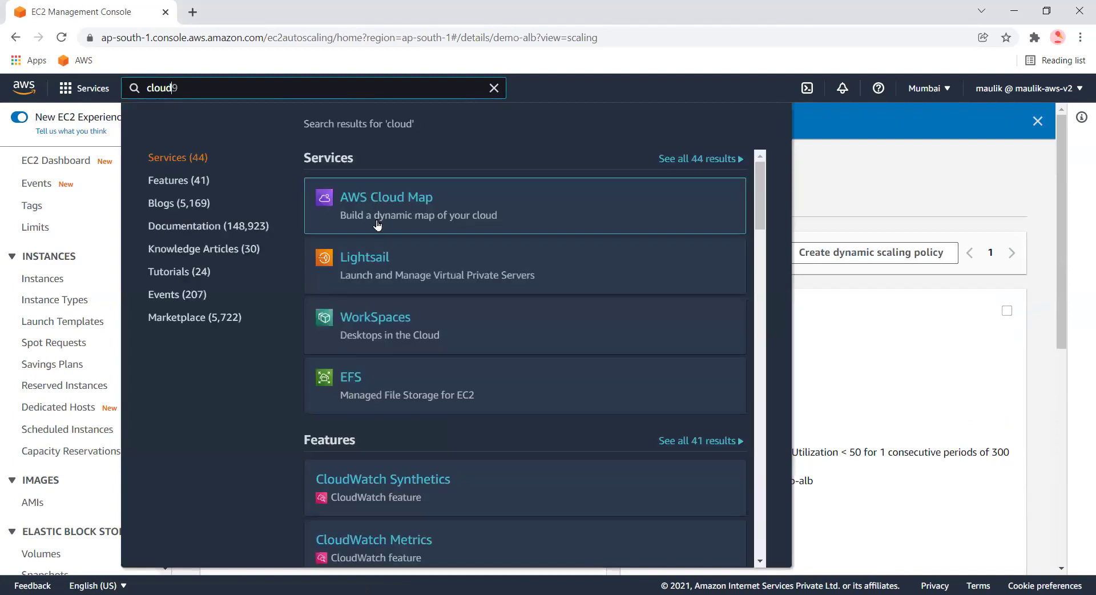
pyautogui.write('swa')
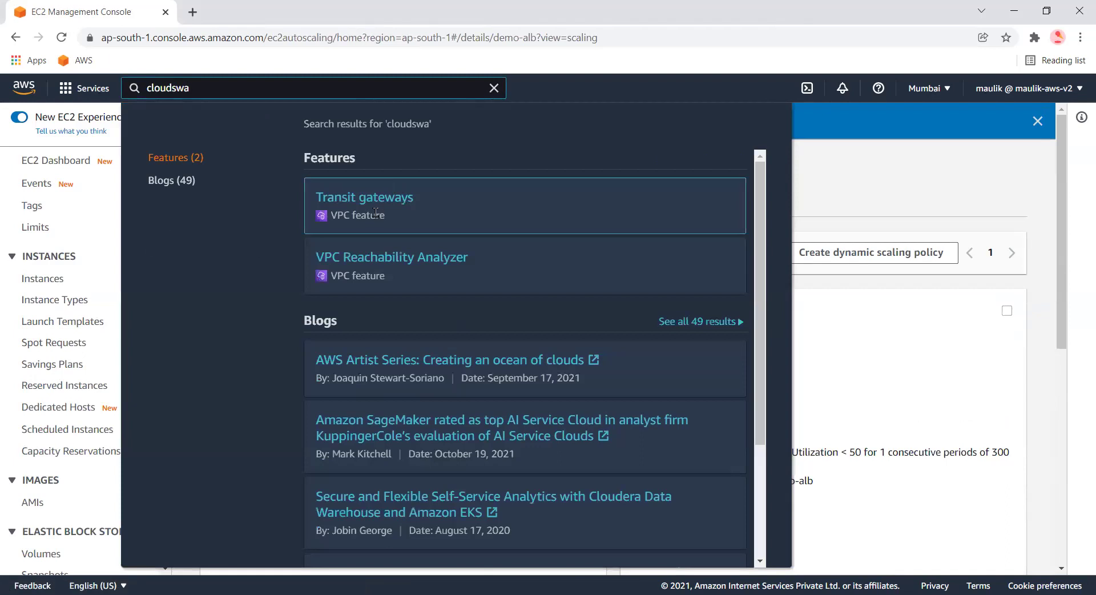
pyautogui.press('BackSpace')
pyautogui.press('BackSpace')
pyautogui.press('BackSpace')
pyautogui.write('watch')
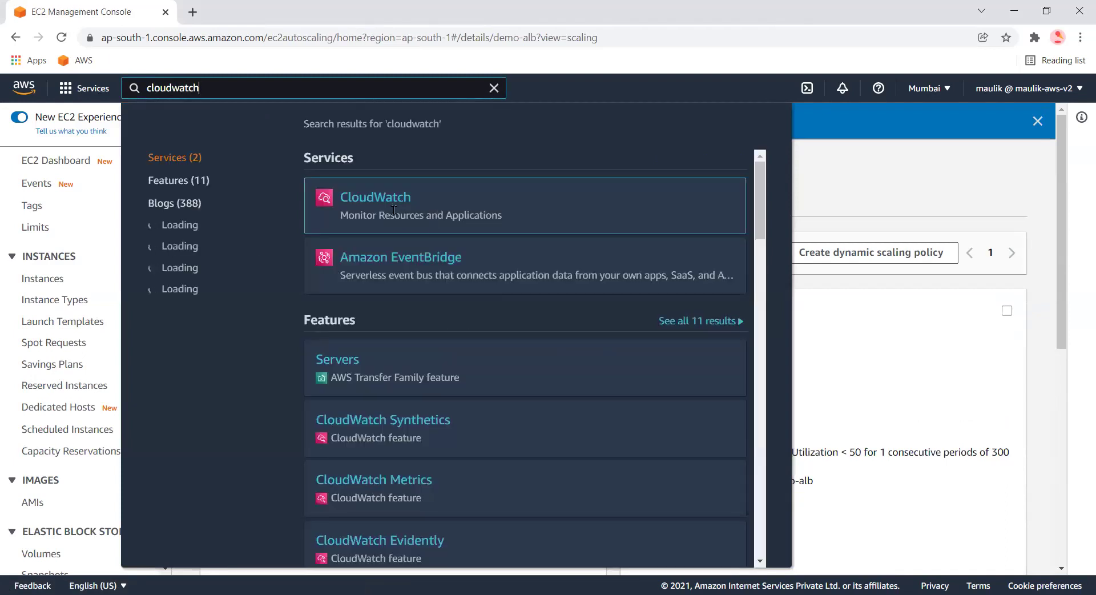
pyautogui.click(387, 201)
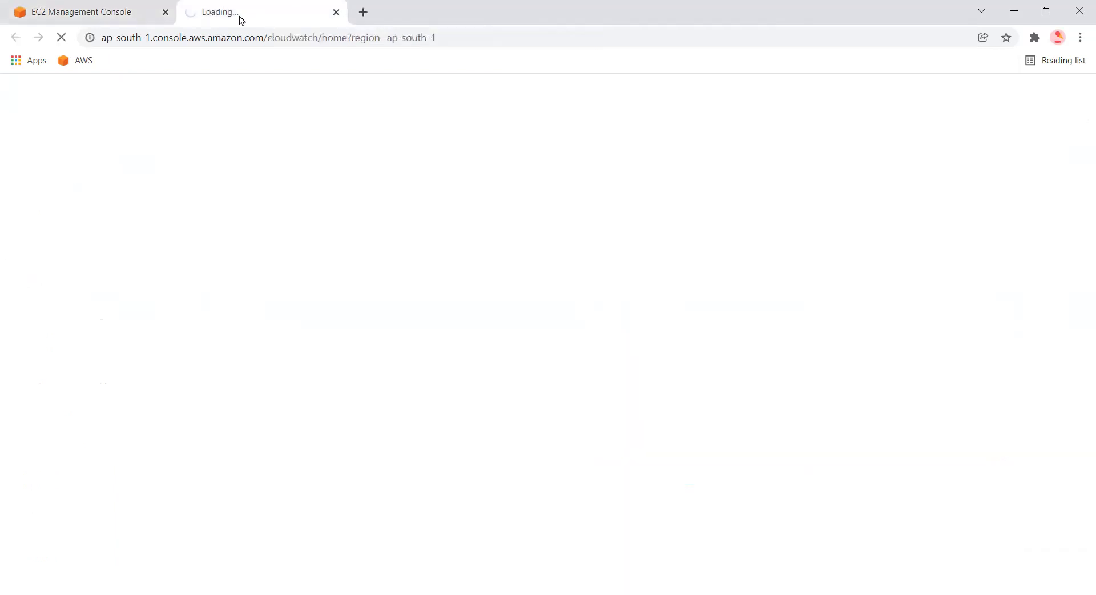
# Step: List all alarms in CloudWatch and examine the condition of the "remove new instance" alarm
pyautogui.click(93, 11)
pyautogui.click(875, 353)
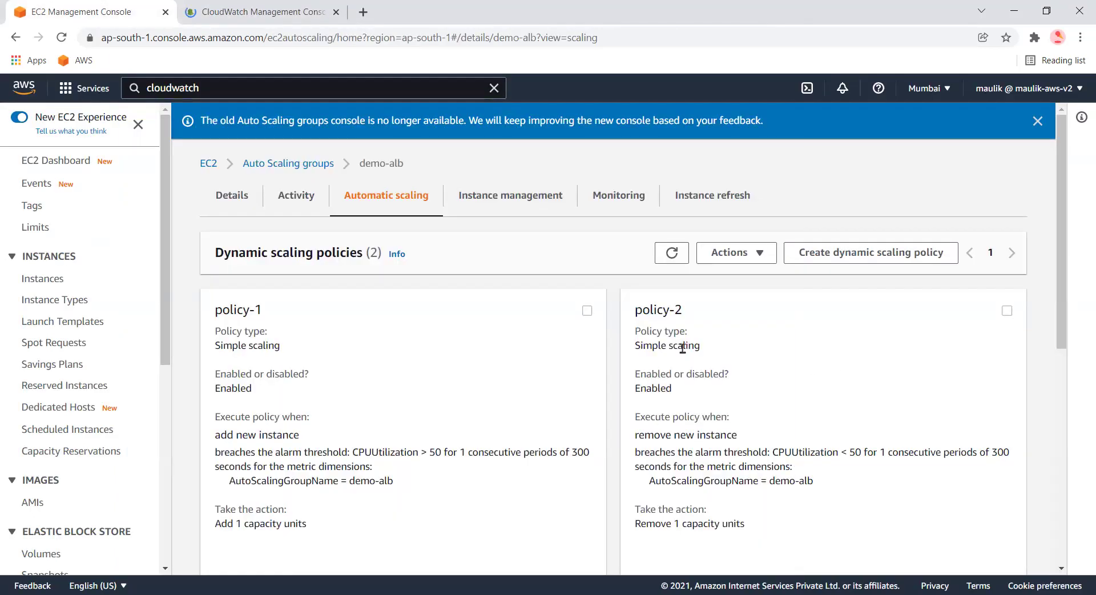
pyautogui.click(253, 8)
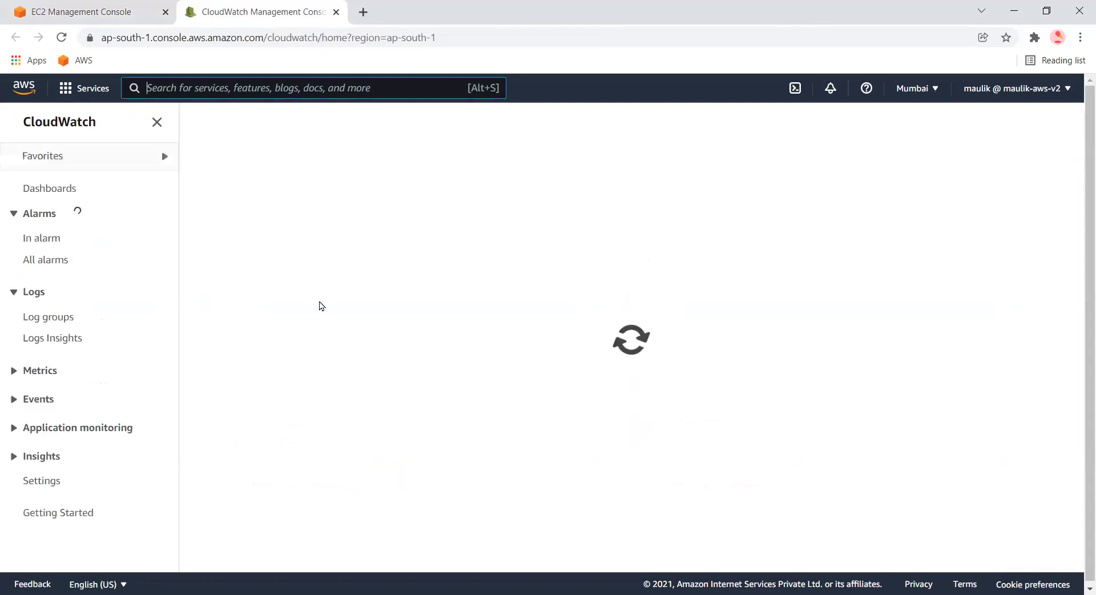
pyautogui.click(52, 260)
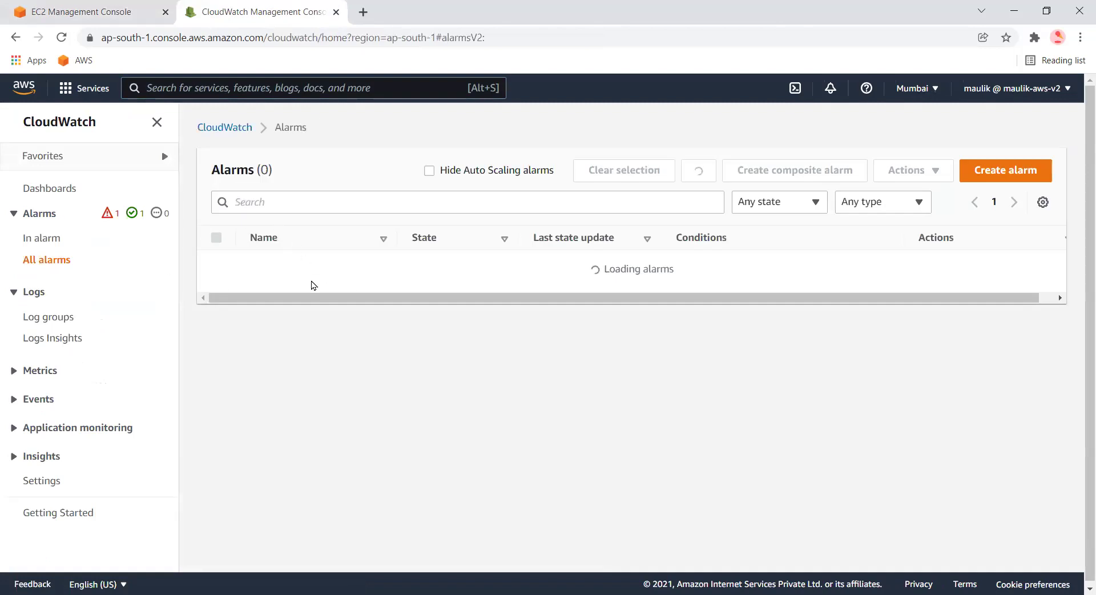
pyautogui.moveTo(250, 276); pyautogui.dragTo(679, 265)
pyautogui.click(755, 280)
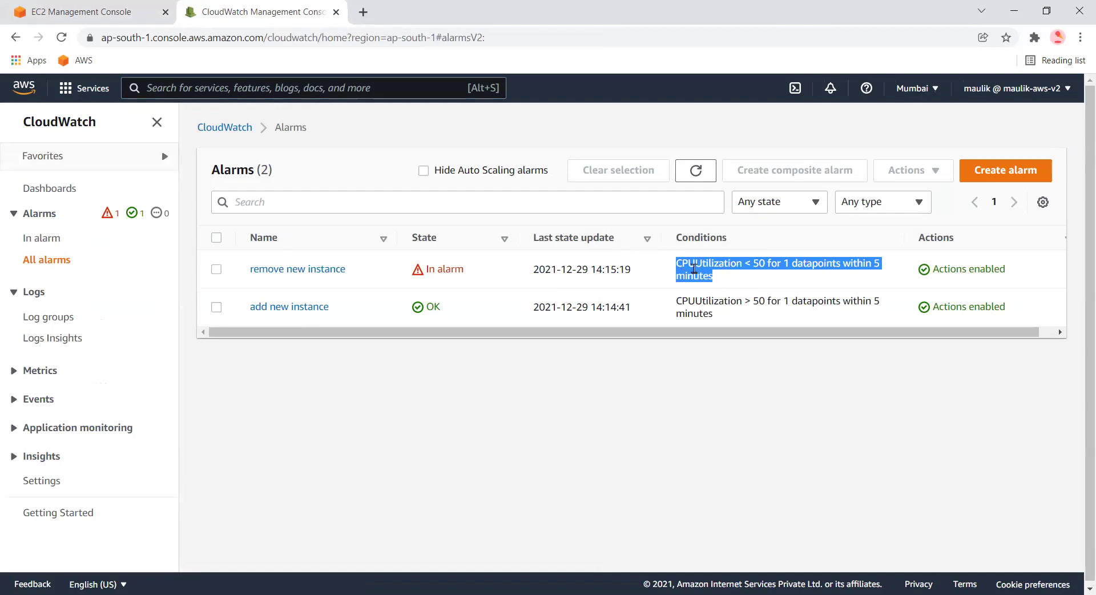
pyautogui.click(694, 269)
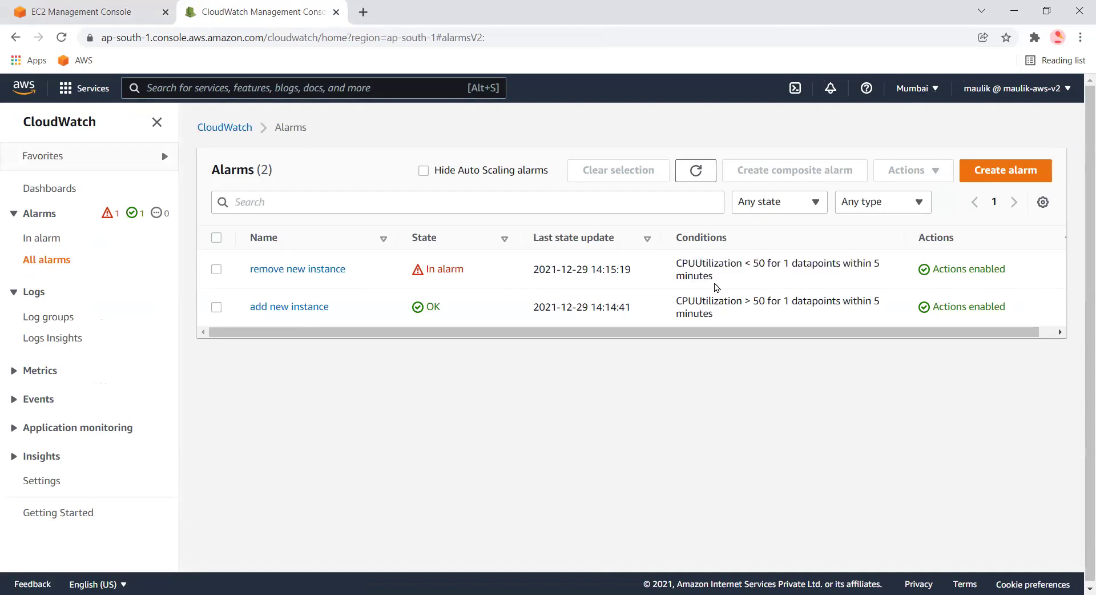
# Step: Return to the demo-alb group in EC2 and check the minimum capacity in its group details
pyautogui.click(74, 9)
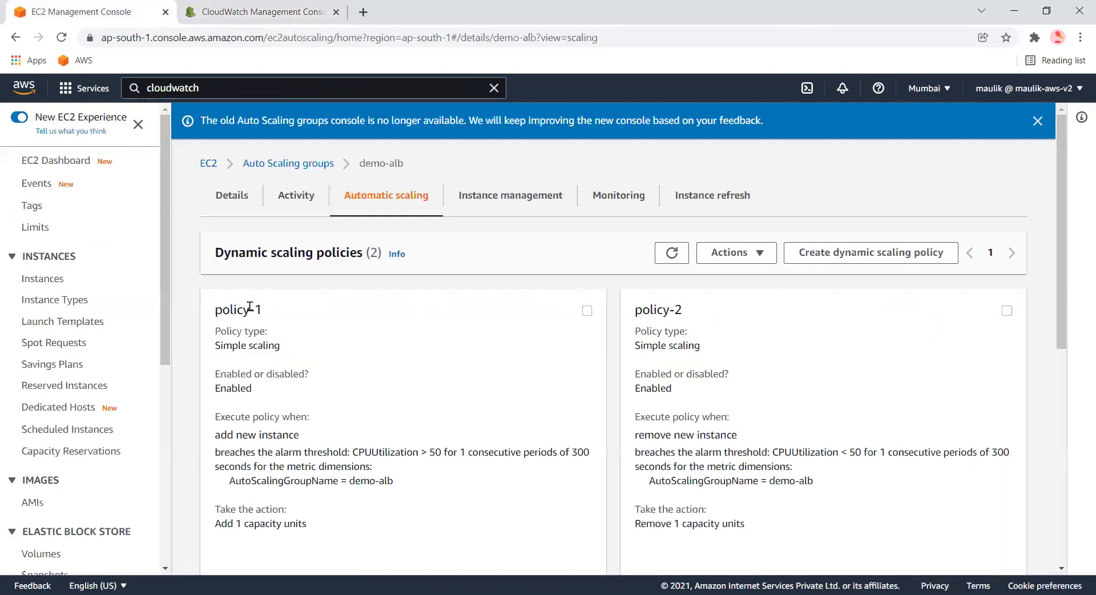
pyautogui.doubleClick(228, 314)
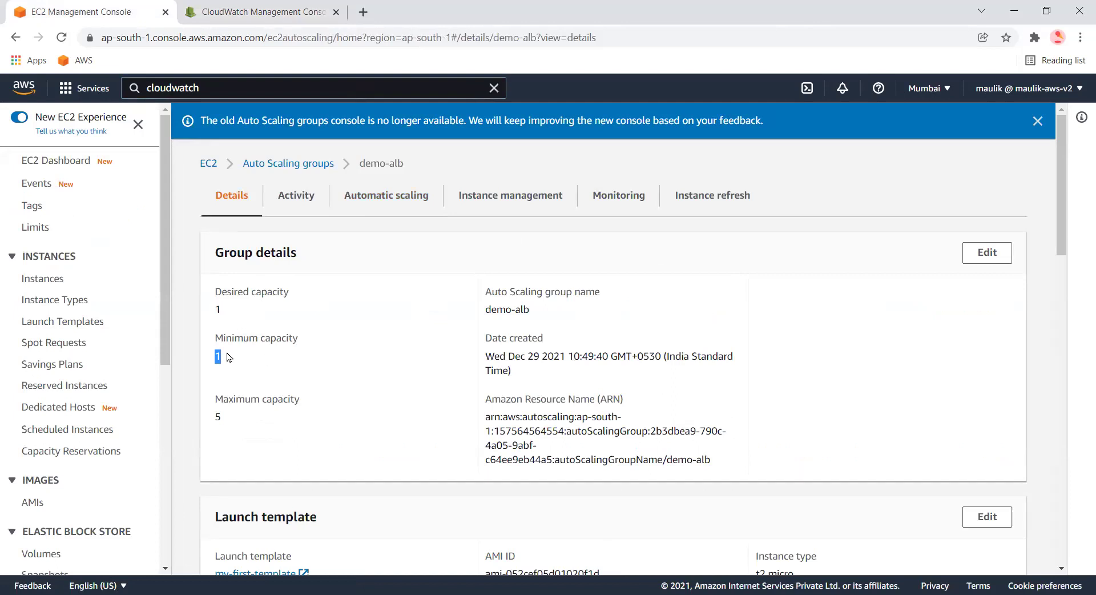
pyautogui.click(227, 359)
pyautogui.moveTo(235, 354); pyautogui.dragTo(202, 357)
# Step: Switch to the CloudWatch alarm list and examine the condition of the "add new instance" alarm
pyautogui.click(290, 5)
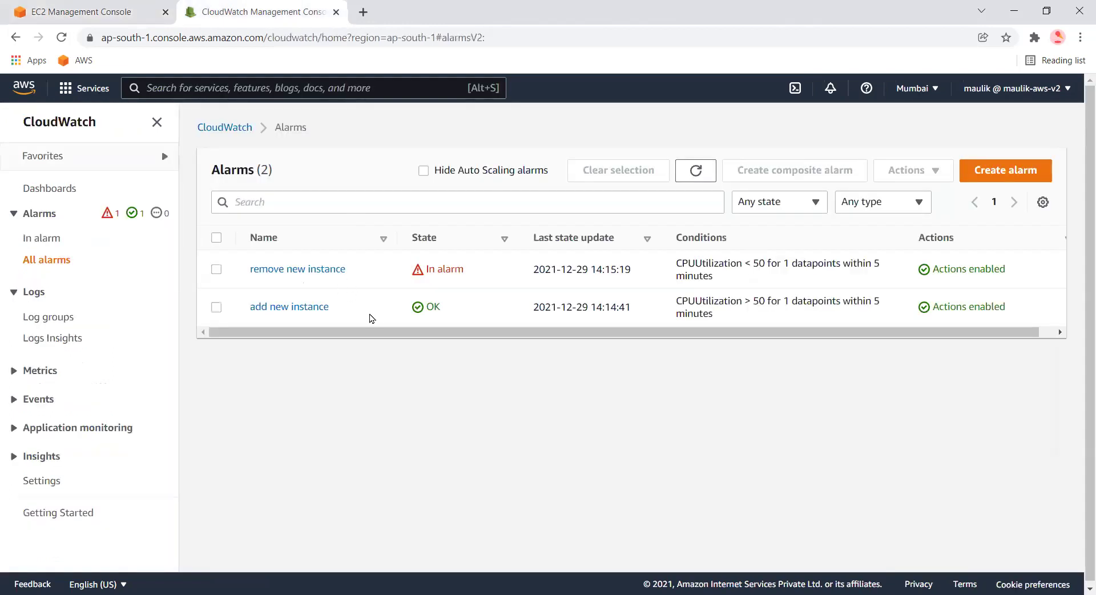
pyautogui.moveTo(330, 307); pyautogui.dragTo(239, 315)
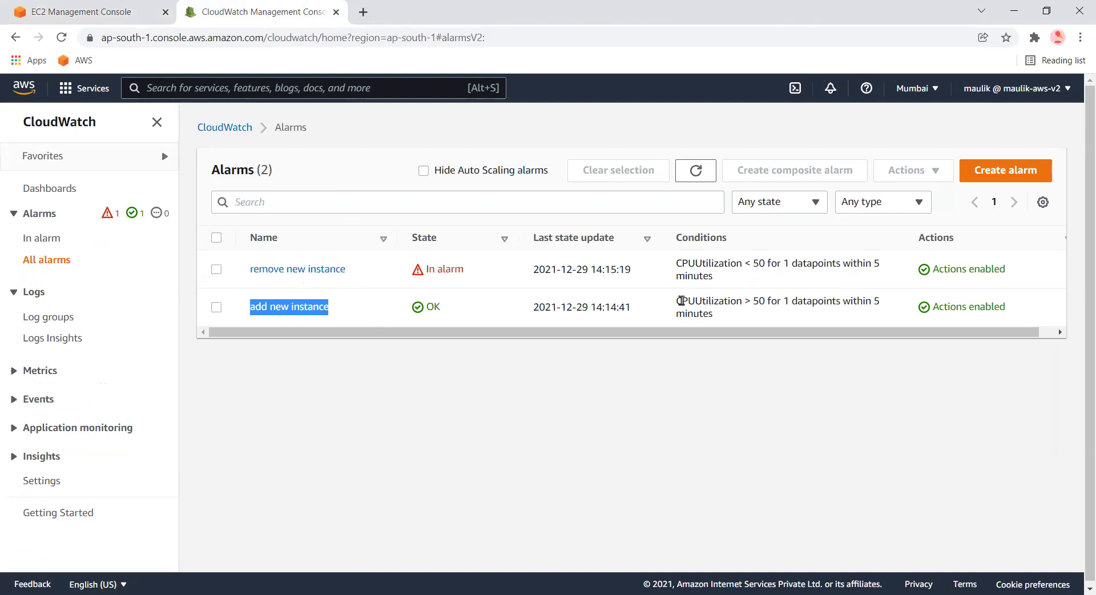
pyautogui.moveTo(677, 297); pyautogui.dragTo(741, 324)
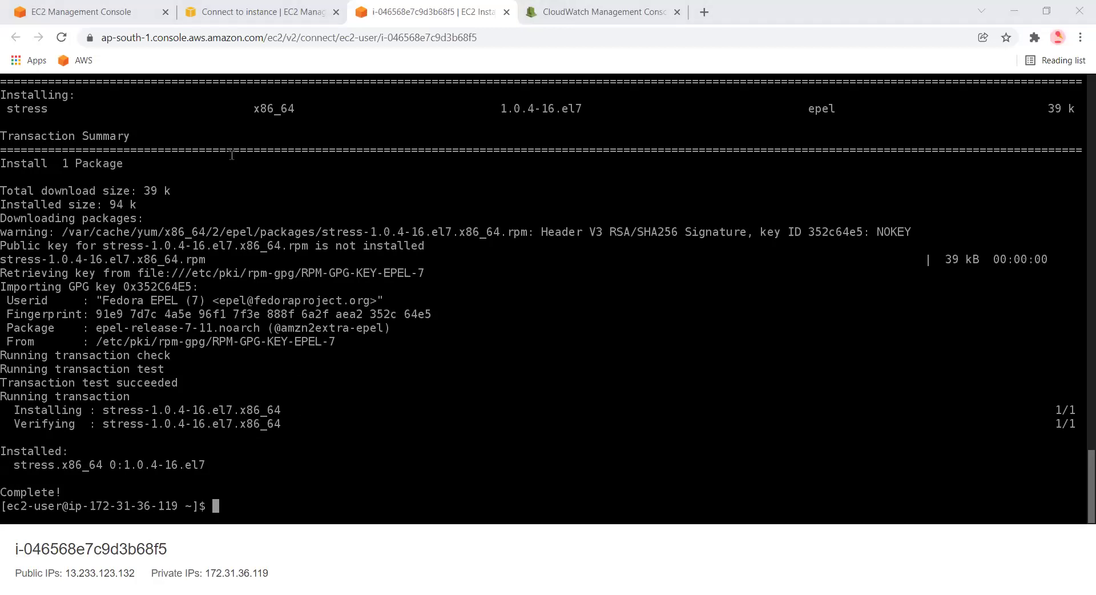
# Step: Enter the command sudo stress --cpu 8 --timeout 600 at the instance's shell prompt without running it
pyautogui.click(261, 509)
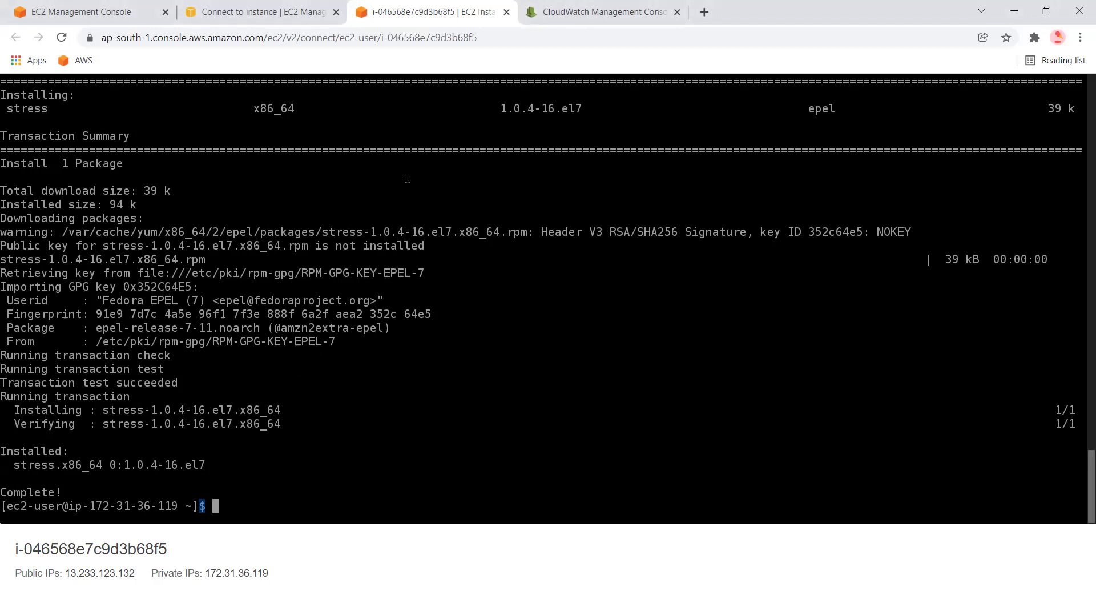
pyautogui.write('sudo stress --cpu 8 --timeout 600')
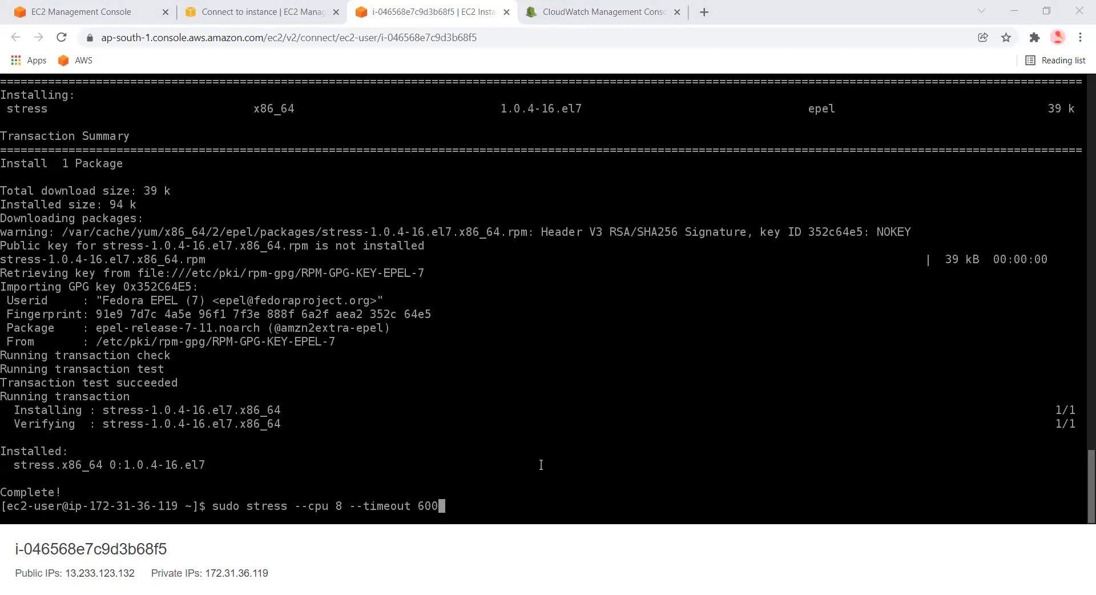
# Step: Go back to the CloudWatch alarms and compare the CPUUtilization conditions and evaluation periods of both scaling alarms
pyautogui.click(145, 11)
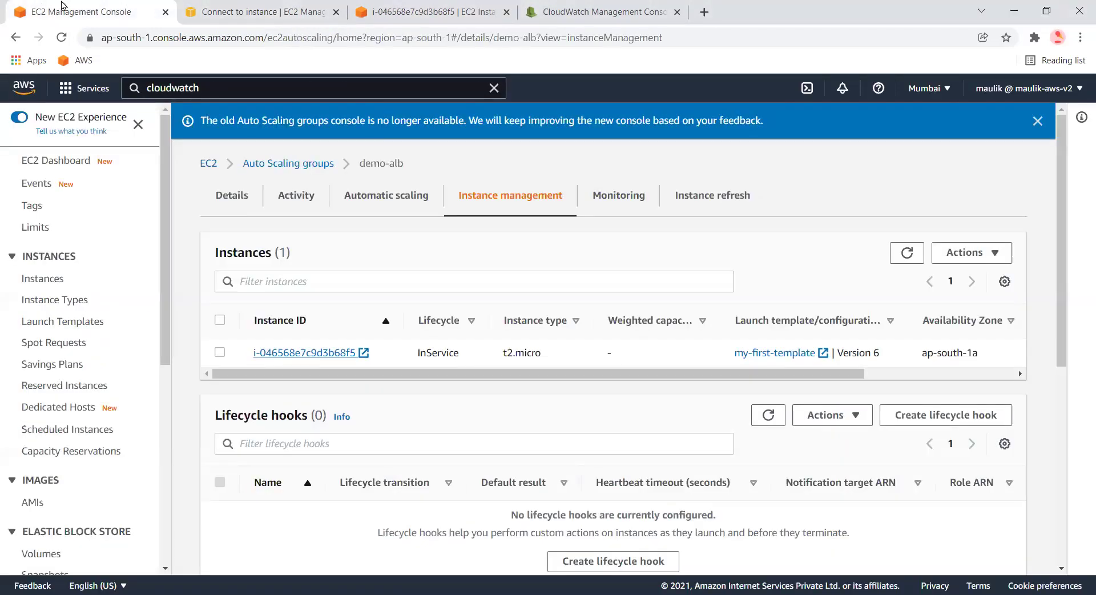
pyautogui.scroll(-7, 114, 392)
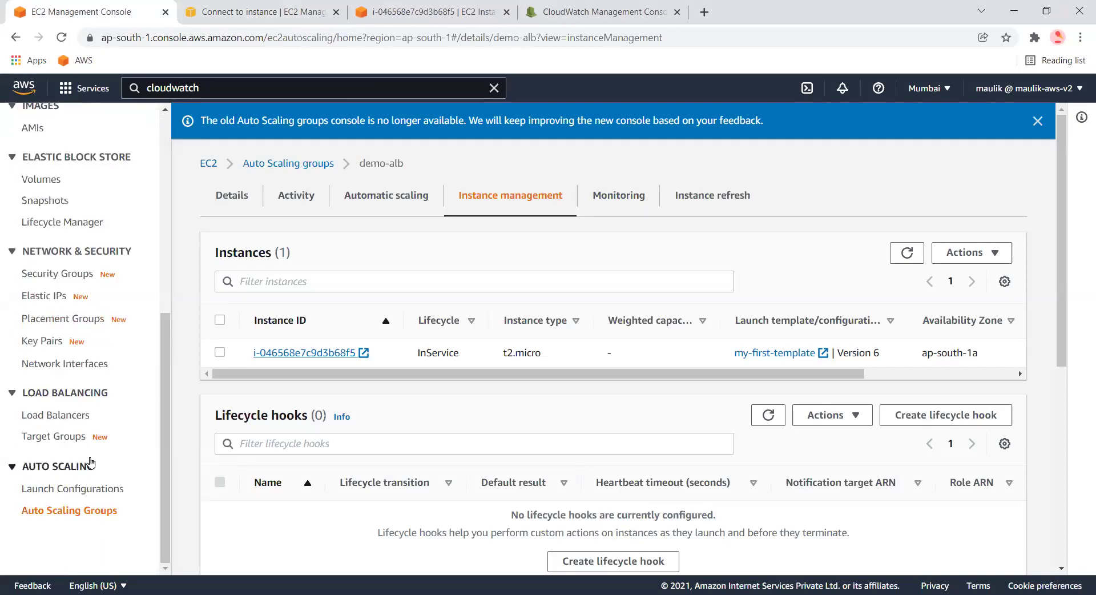
pyautogui.scroll(4, 103, 371)
pyautogui.click(269, 13)
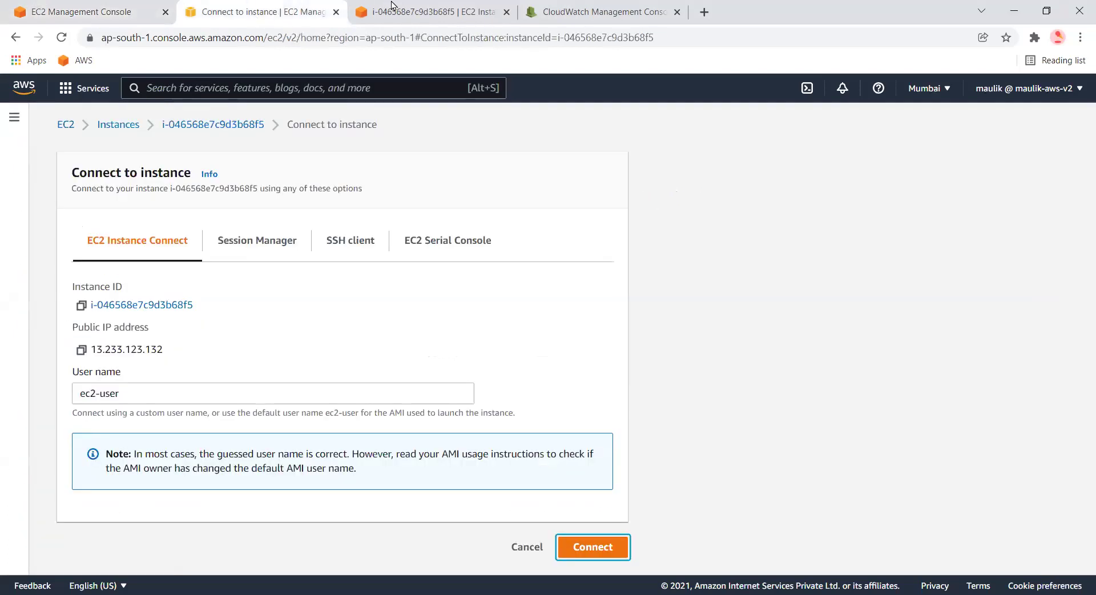
pyautogui.click(593, 11)
pyautogui.moveTo(331, 309); pyautogui.dragTo(251, 307)
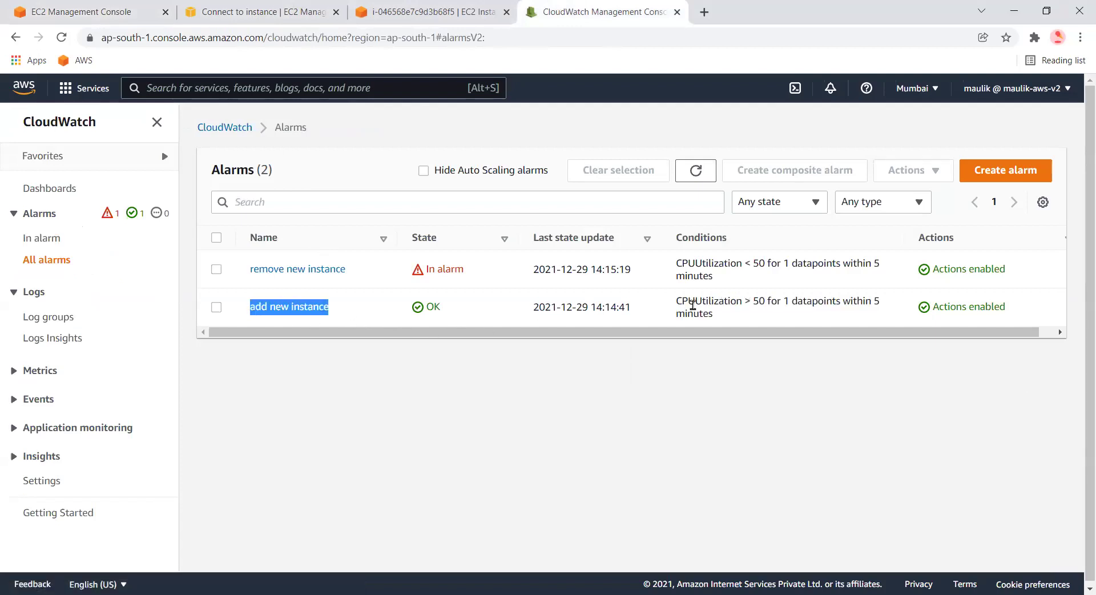
pyautogui.moveTo(677, 305); pyautogui.dragTo(729, 316)
pyautogui.click(746, 303)
pyautogui.click(730, 316)
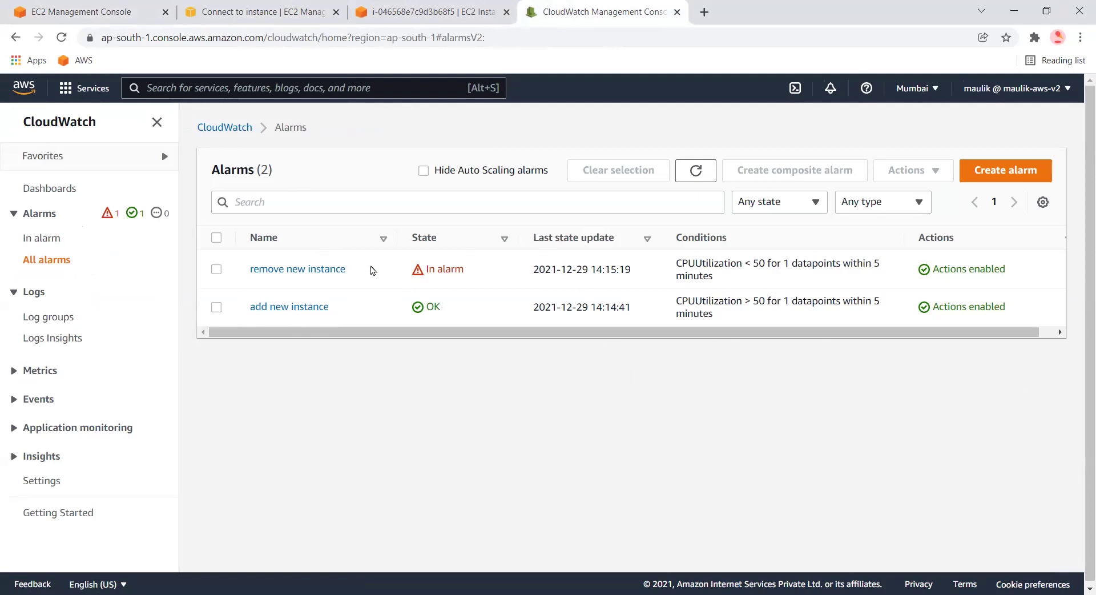
pyautogui.moveTo(248, 272); pyautogui.dragTo(355, 272)
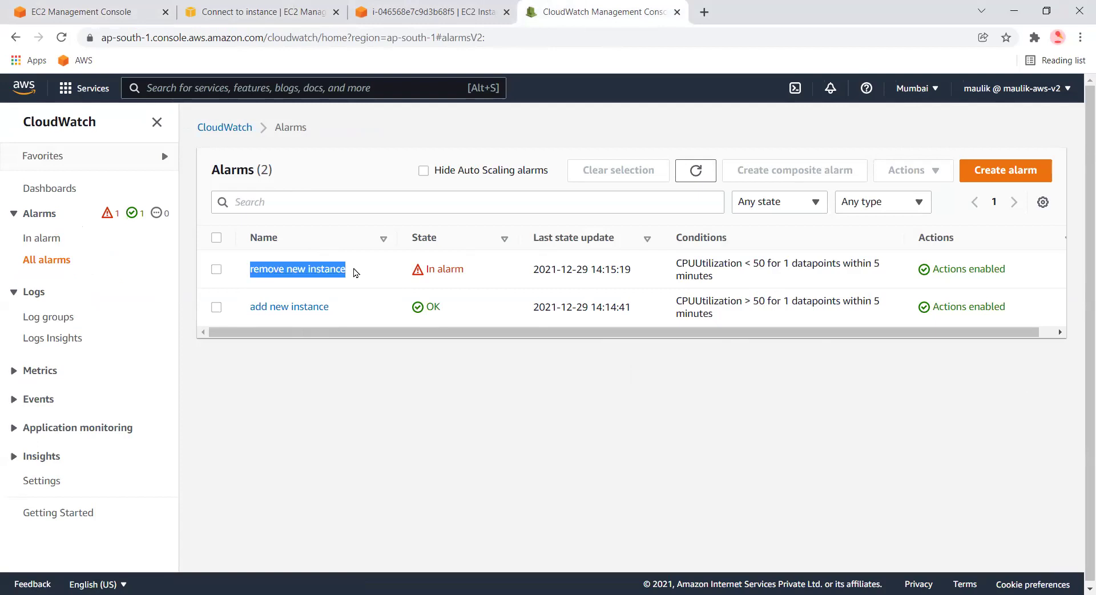
pyautogui.moveTo(461, 279); pyautogui.dragTo(749, 279)
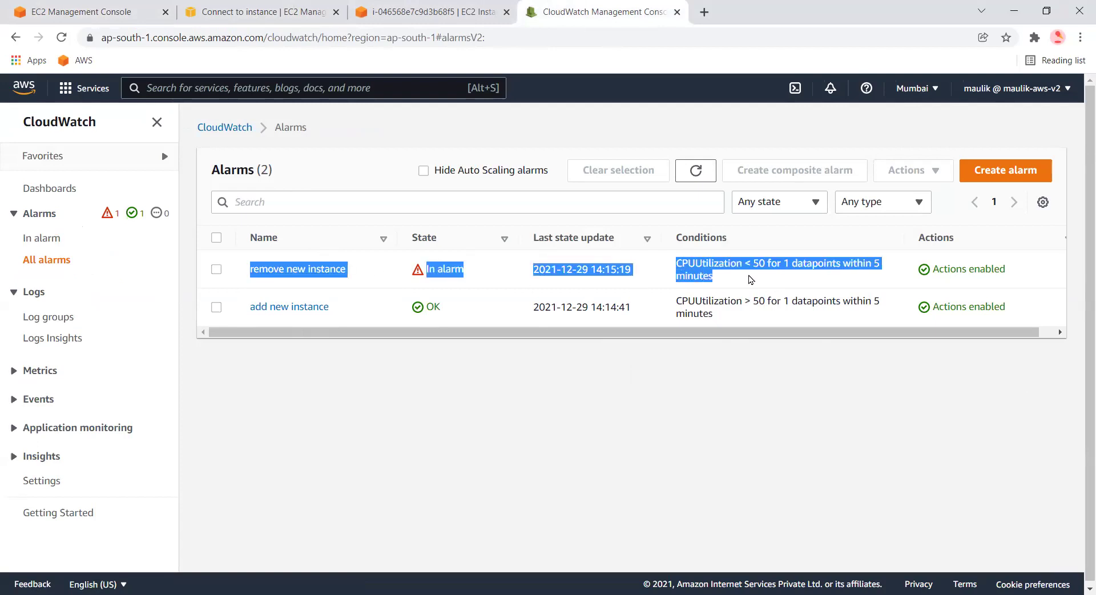
pyautogui.click(747, 275)
pyautogui.moveTo(777, 262); pyautogui.dragTo(823, 274)
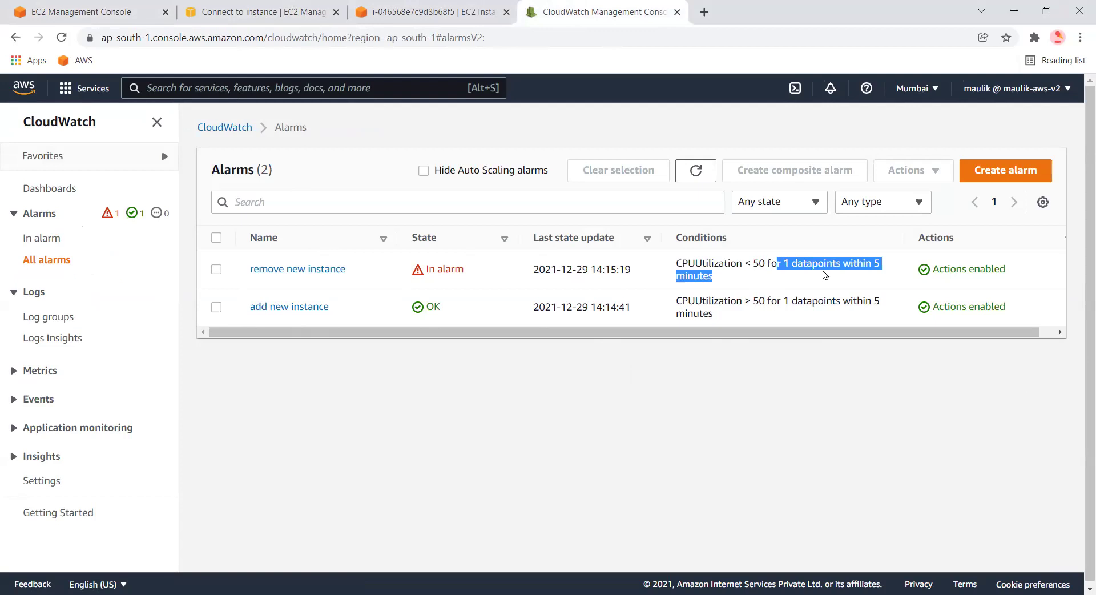
# Step: Open the connected instance's details from its connection page and view its monitoring charts, including CPU utilization
pyautogui.click(414, 8)
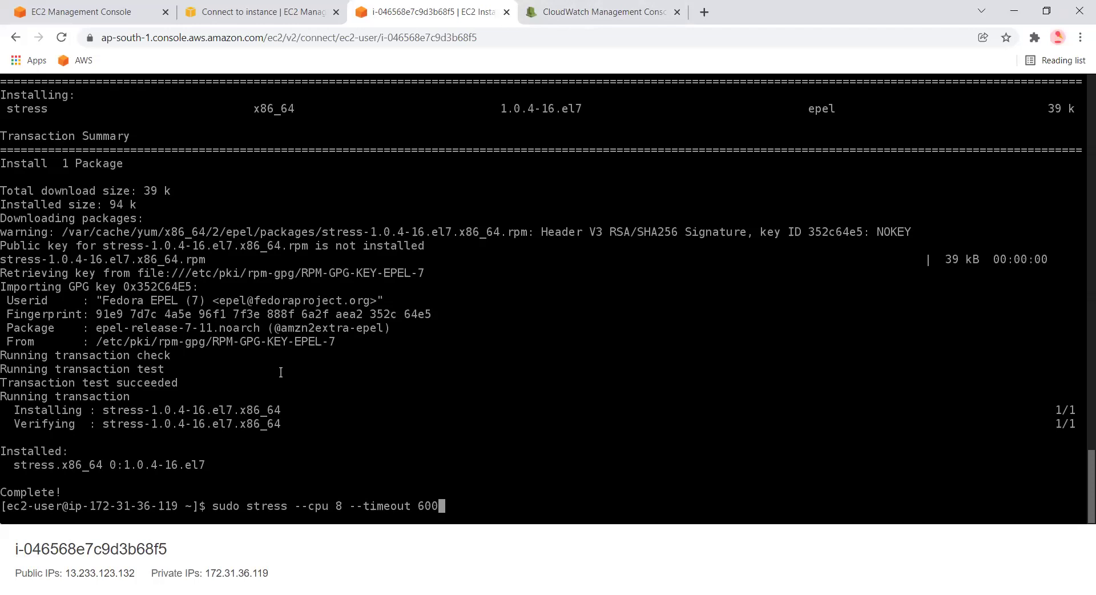
pyautogui.click(268, 11)
pyautogui.click(211, 136)
pyautogui.scroll(-3, 563, 355)
pyautogui.click(610, 364)
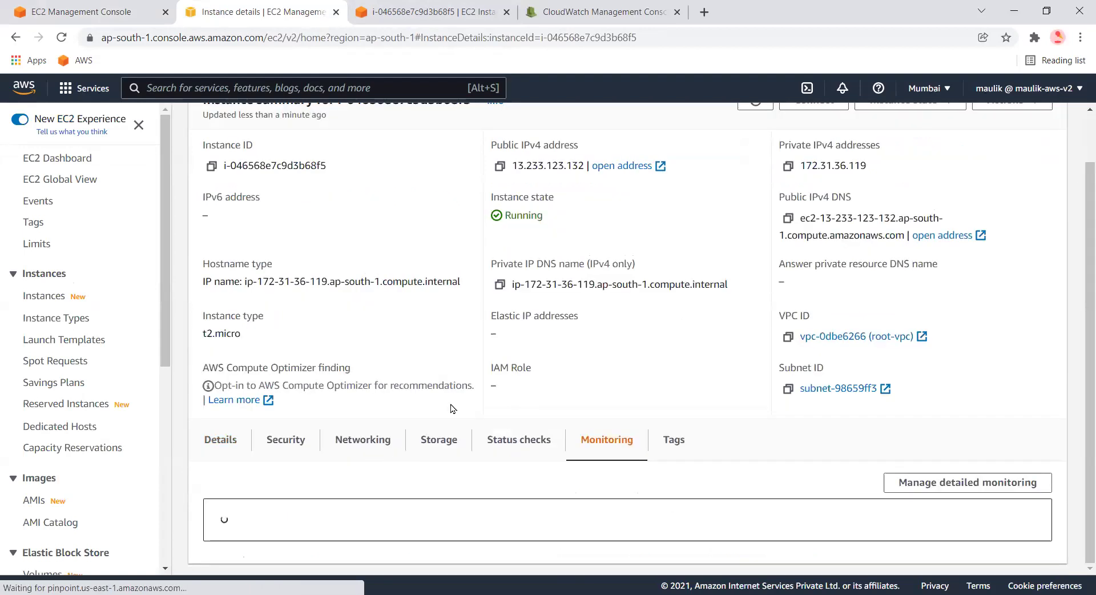
pyautogui.scroll(-2, 590, 323)
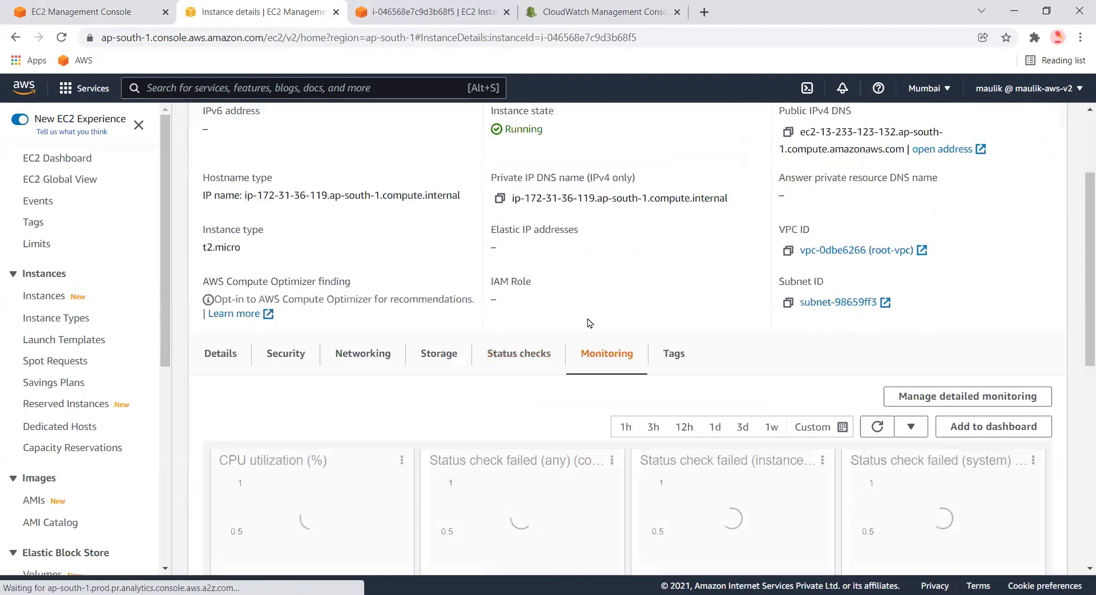
pyautogui.scroll(-4, 587, 321)
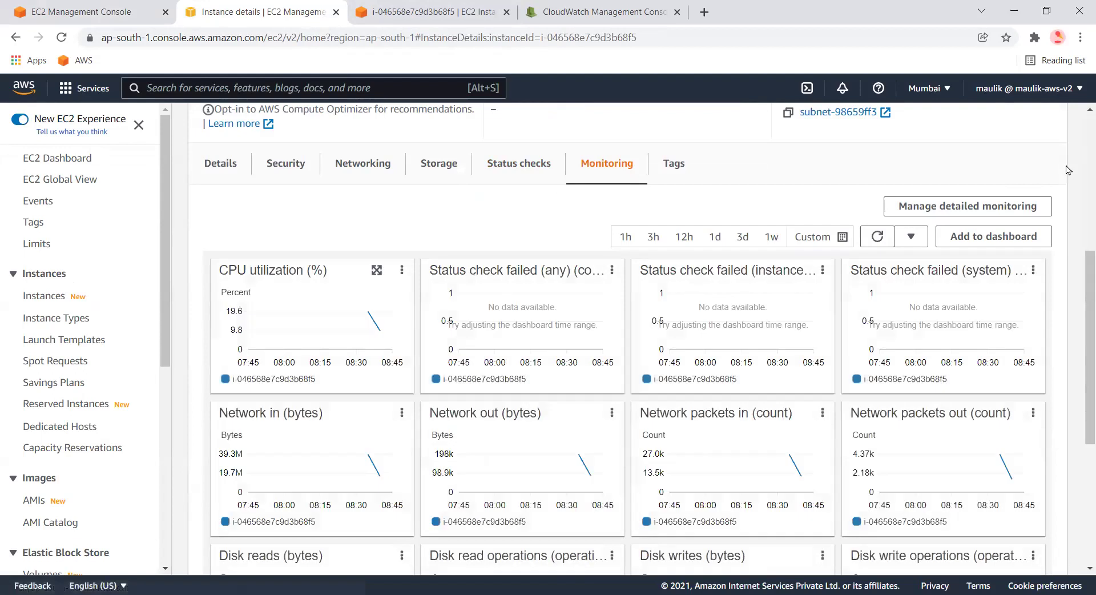
# Step: Enlarge the instance's CPU utilization chart, inspect its data points and set the chart period to 1 second
pyautogui.click(376, 270)
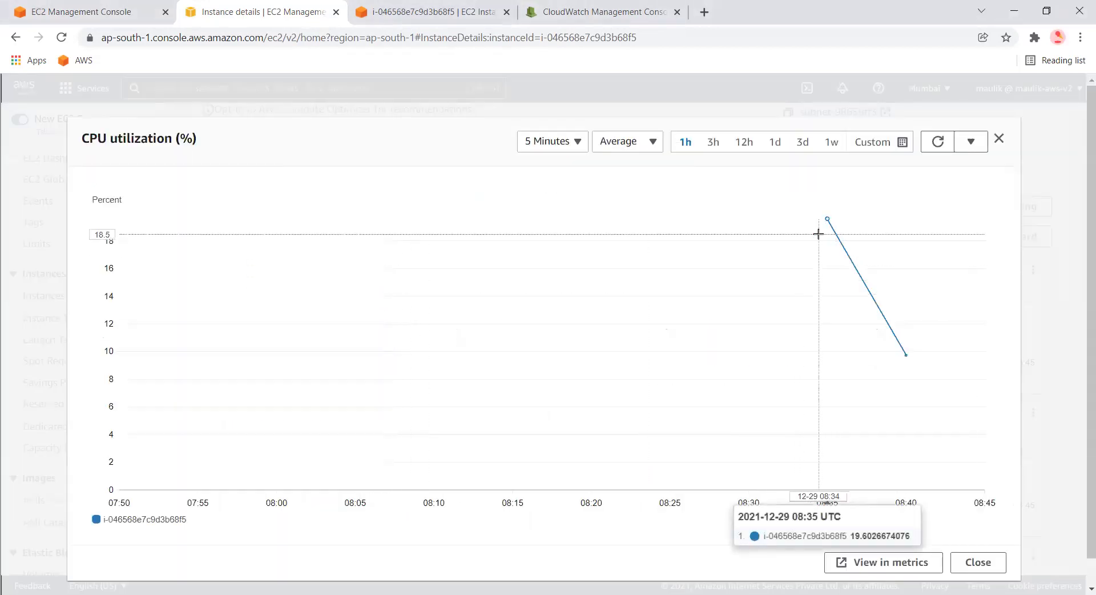
pyautogui.moveTo(911, 356)
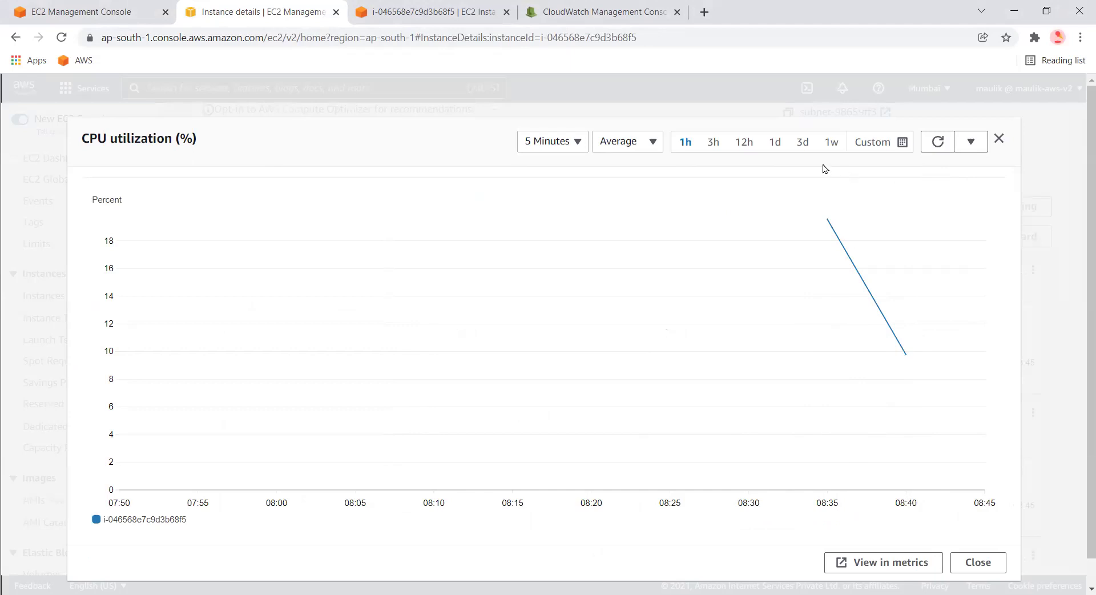
pyautogui.click(552, 141)
pyautogui.click(548, 162)
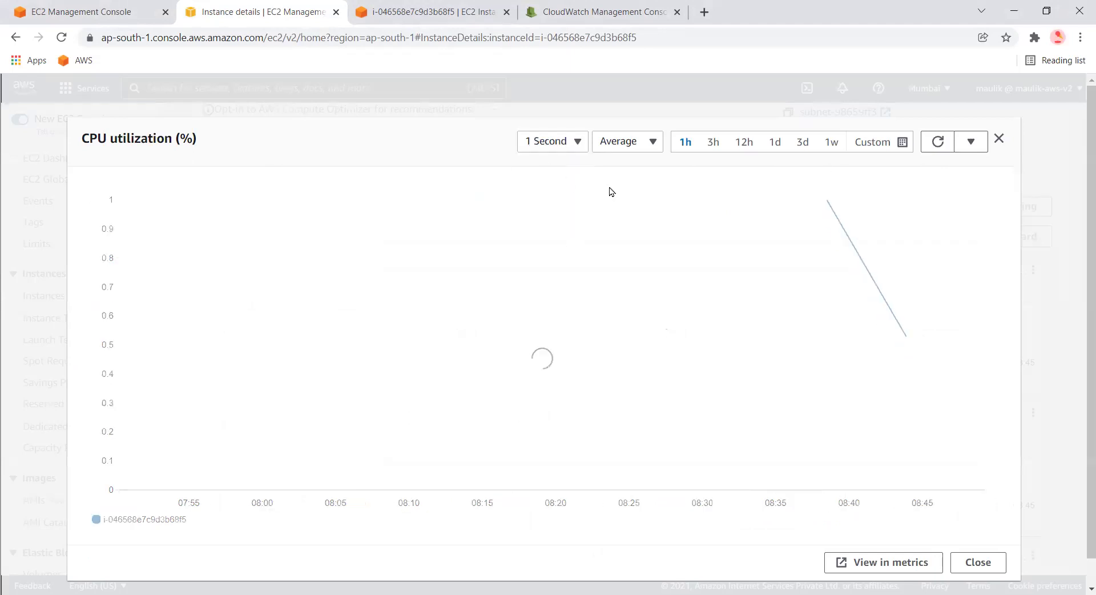
pyautogui.moveTo(847, 270)
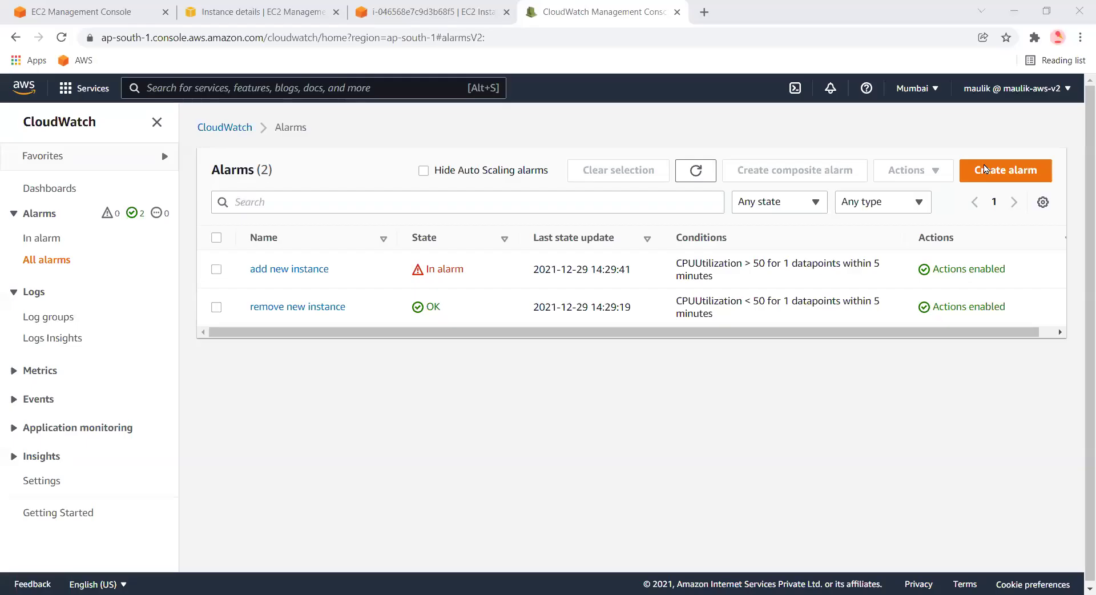
# Step: Refresh the enlarged CPU utilization chart and check its latest data point against the CloudWatch alarm states
pyautogui.click(256, 11)
pyautogui.click(937, 114)
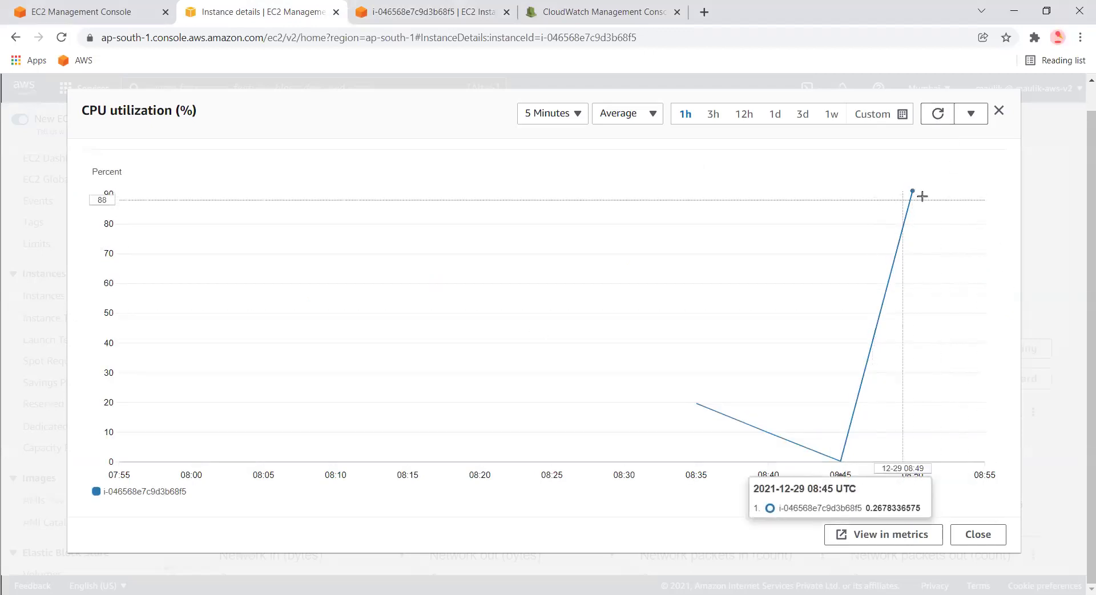
pyautogui.click(433, 12)
pyautogui.click(609, 7)
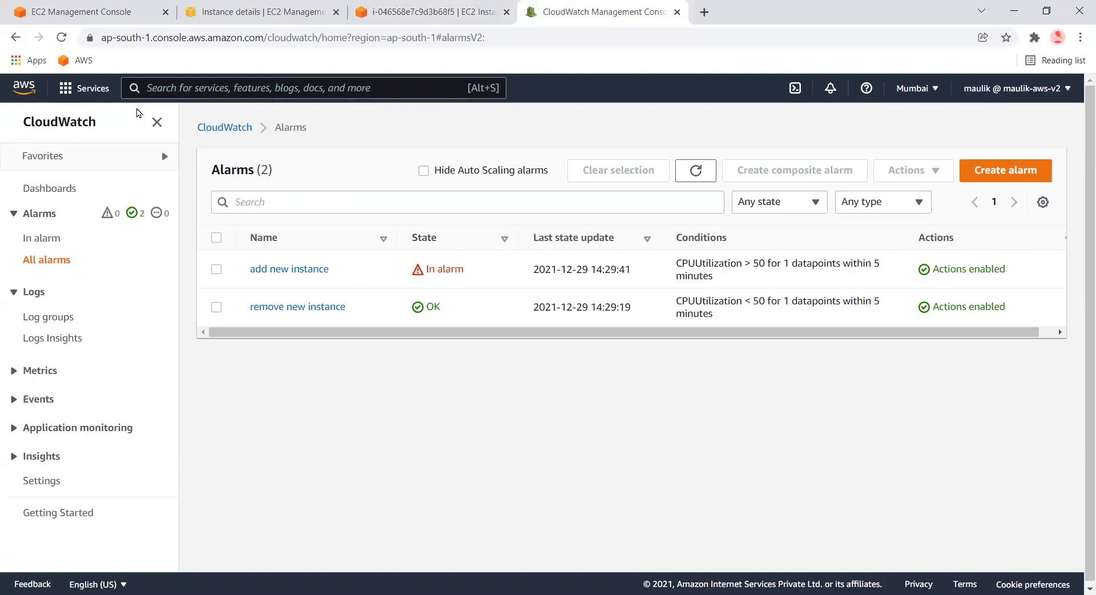
pyautogui.click(287, 7)
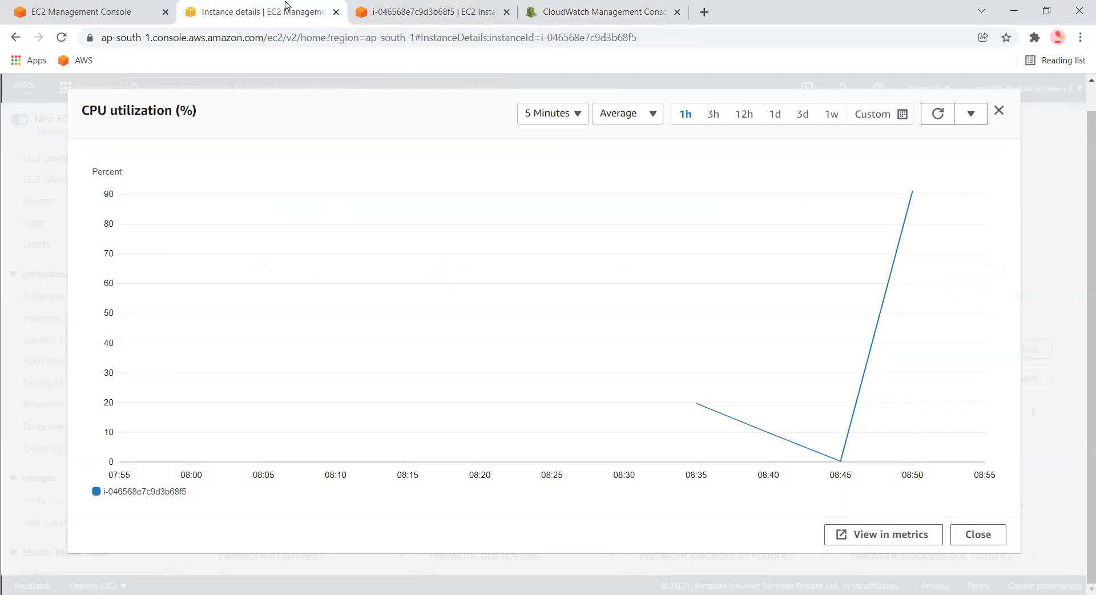
# Step: Refresh the demo-alb group's activity history and read the cause of the newest instance launch
pyautogui.click(50, 7)
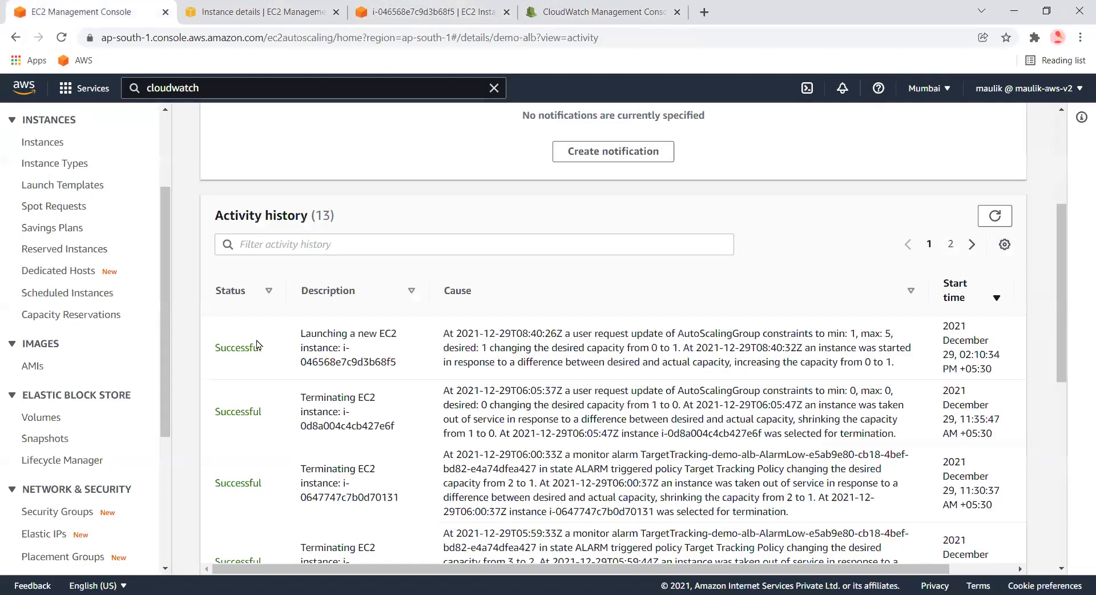
pyautogui.click(995, 215)
pyautogui.scroll(-3, 454, 390)
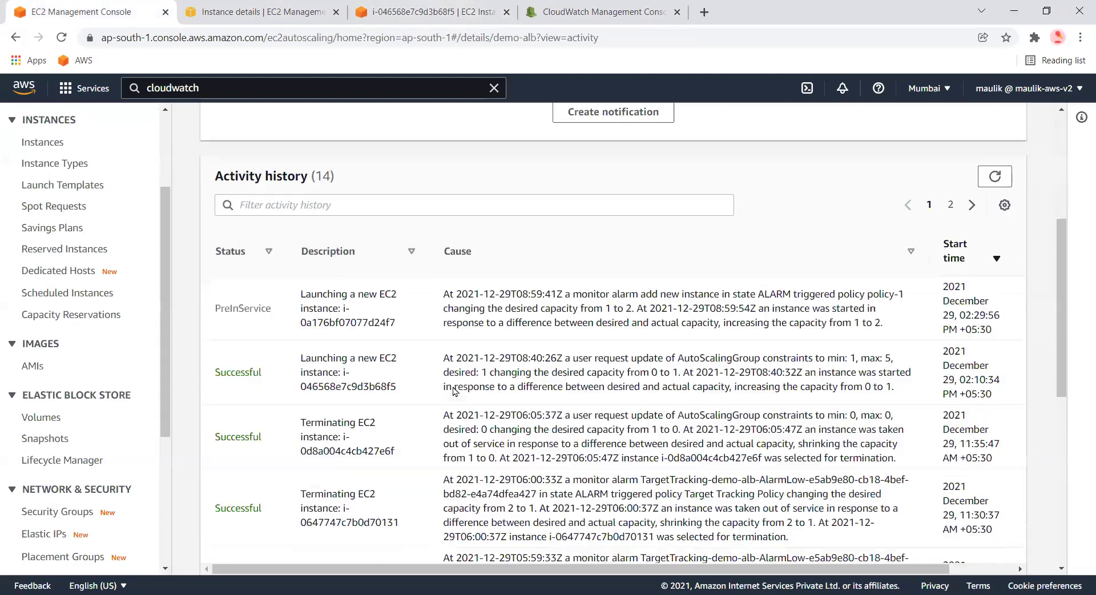
pyautogui.scroll(-1, 634, 281)
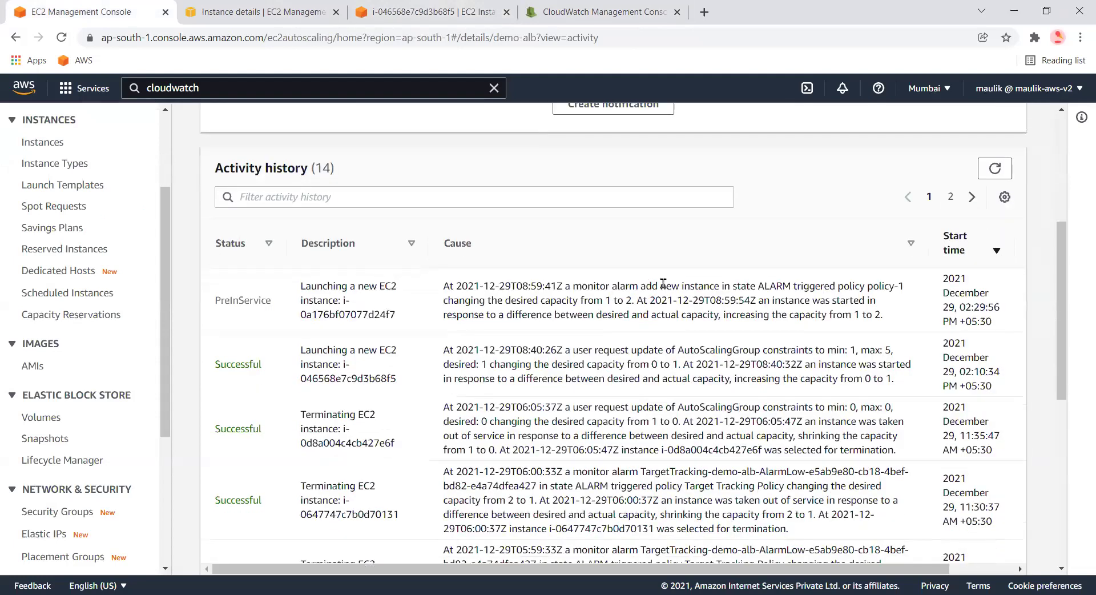
pyautogui.moveTo(810, 287); pyautogui.dragTo(907, 296)
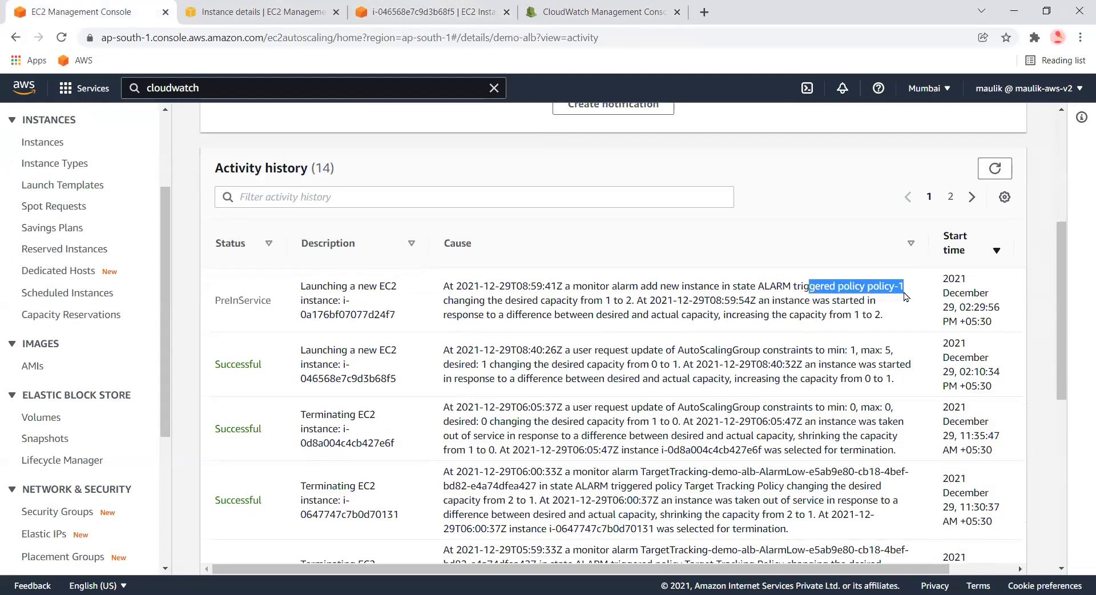
# Step: Match the "add new instance" alarm in CloudWatch with the capacity change described in the newest activity entry
pyautogui.click(599, 12)
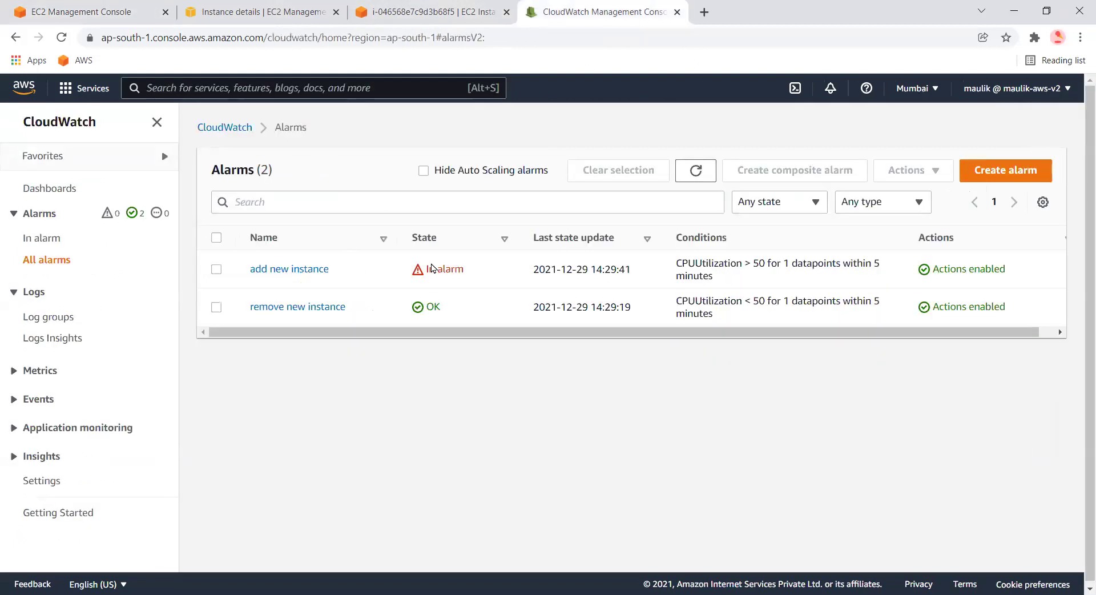
pyautogui.moveTo(389, 269); pyautogui.dragTo(265, 269)
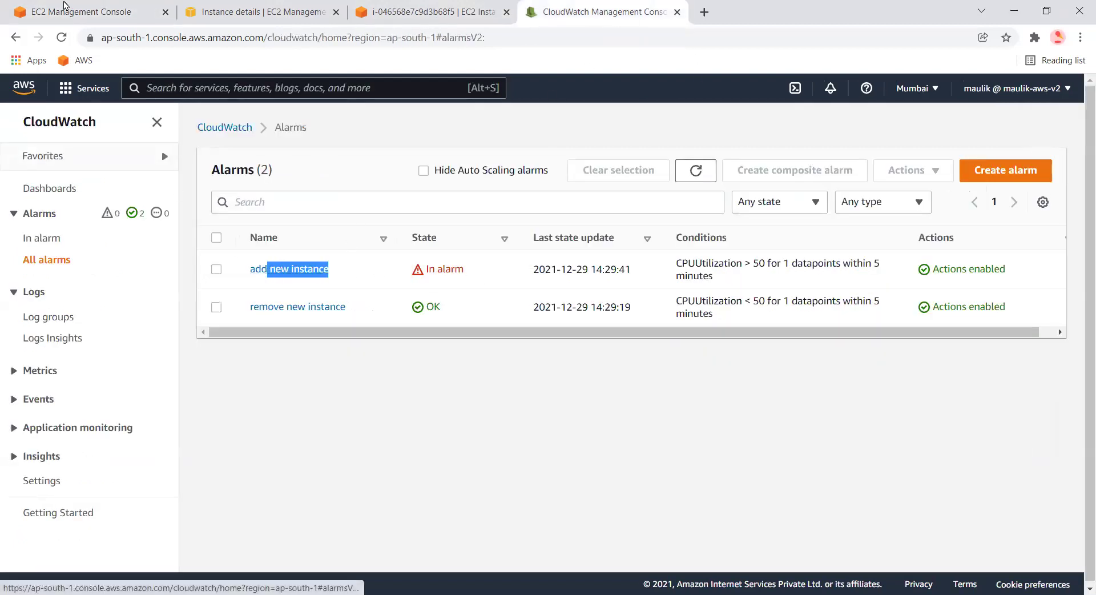
pyautogui.click(67, 11)
pyautogui.moveTo(541, 315); pyautogui.dragTo(761, 315)
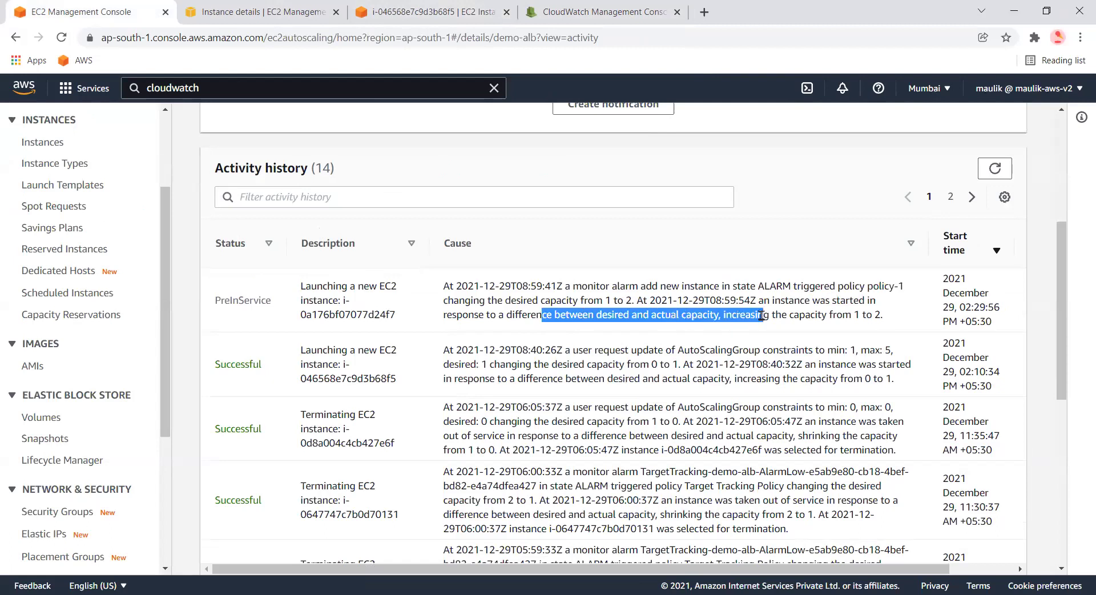
# Step: View the demo-alb group's managed instances, and reopen the group's details to examine its desired, minimum and maximum capacity
pyautogui.scroll(5, 783, 350)
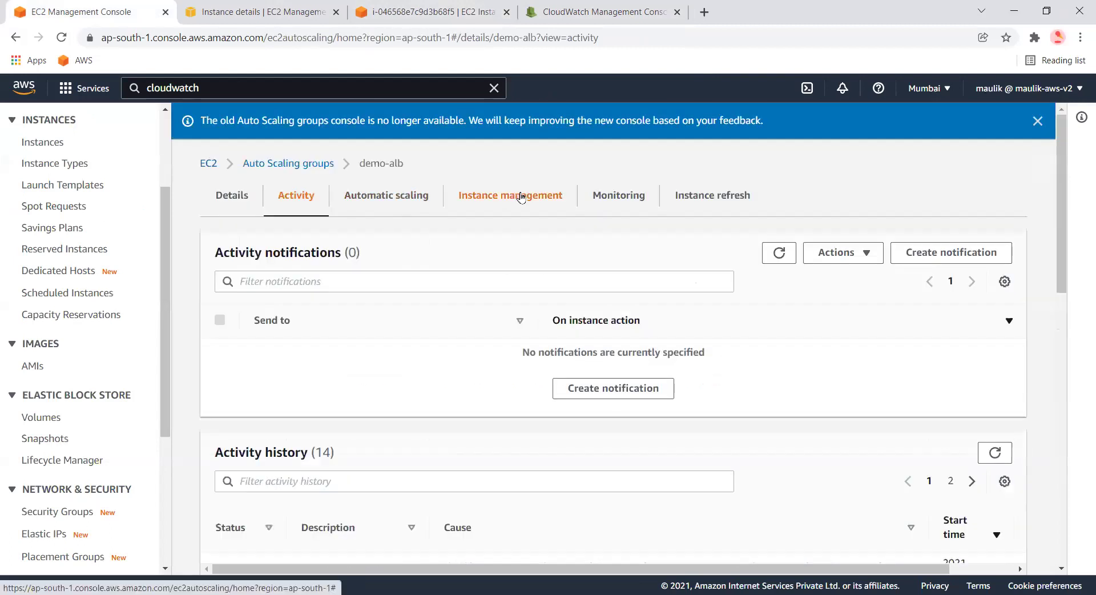
pyautogui.click(497, 217)
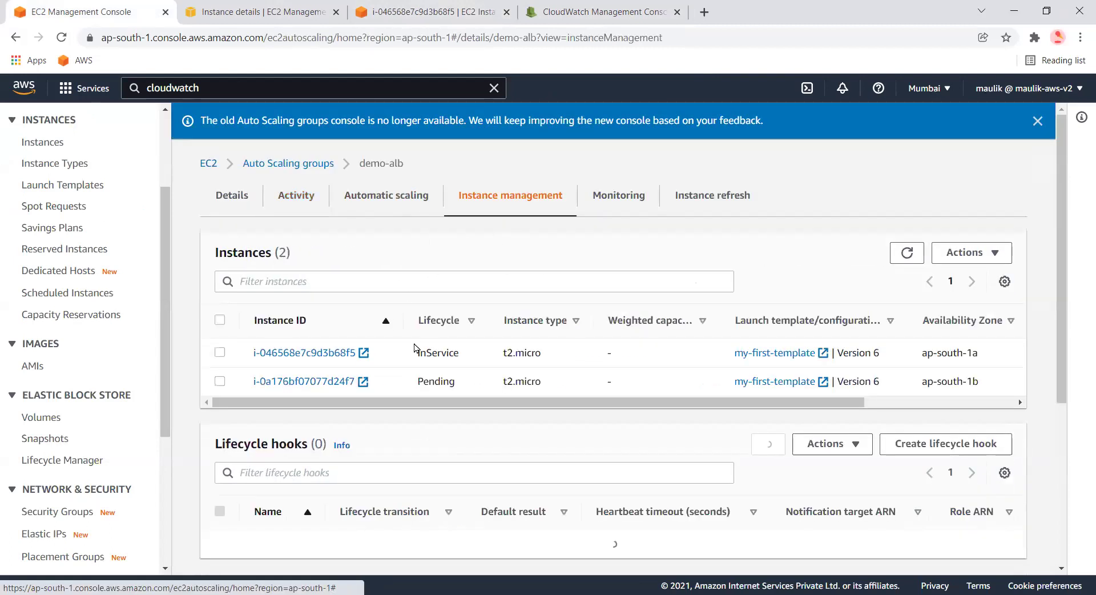
pyautogui.click(224, 206)
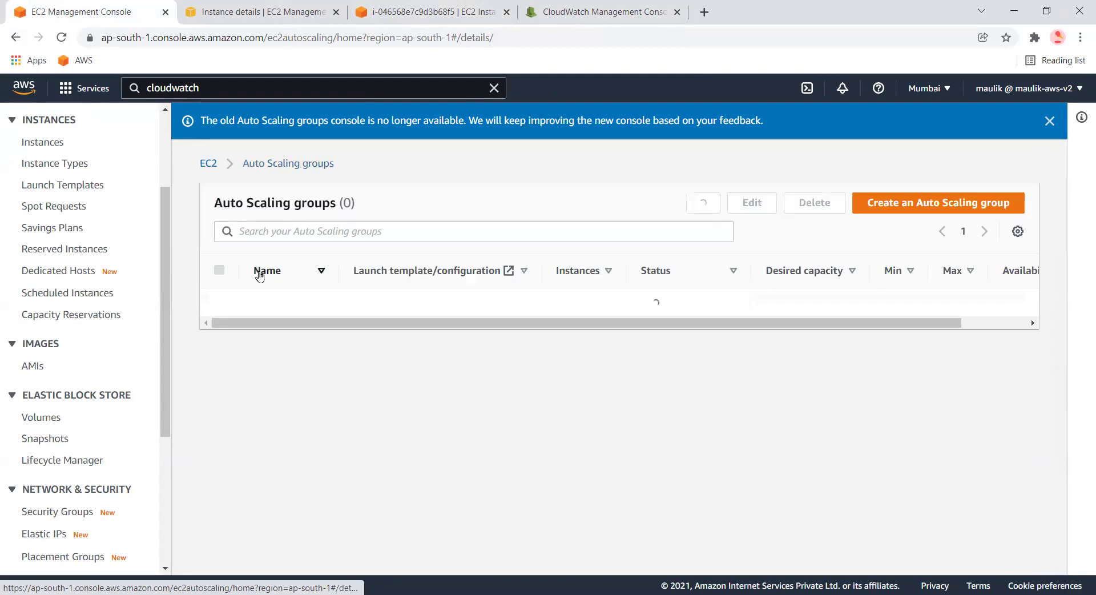
pyautogui.click(268, 302)
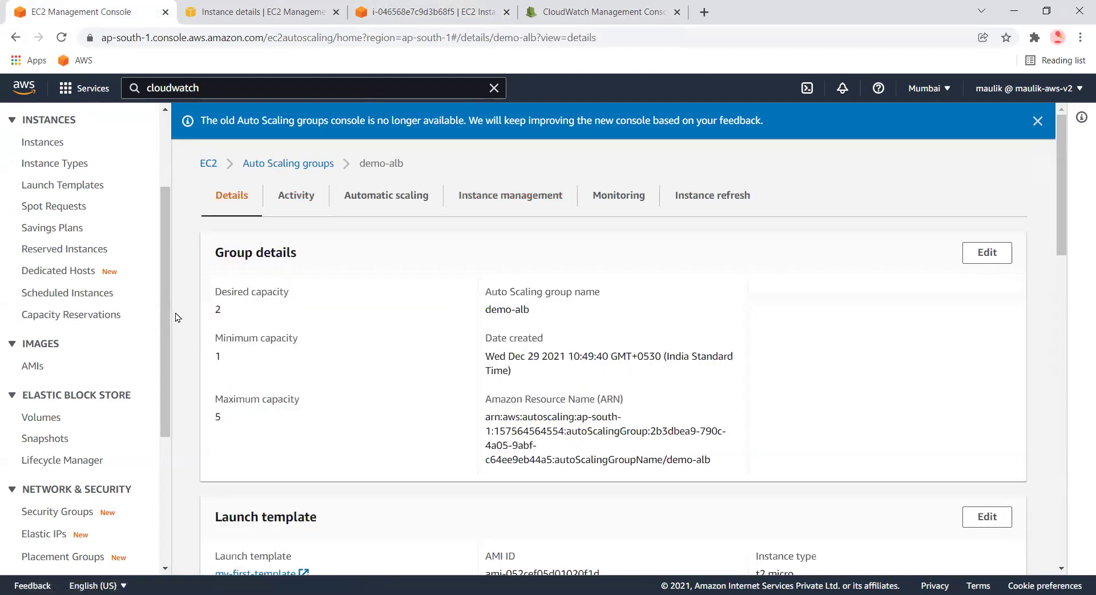
pyautogui.moveTo(217, 308); pyautogui.dragTo(242, 379)
pyautogui.click(227, 321)
pyautogui.click(213, 333)
pyautogui.moveTo(212, 320); pyautogui.dragTo(249, 417)
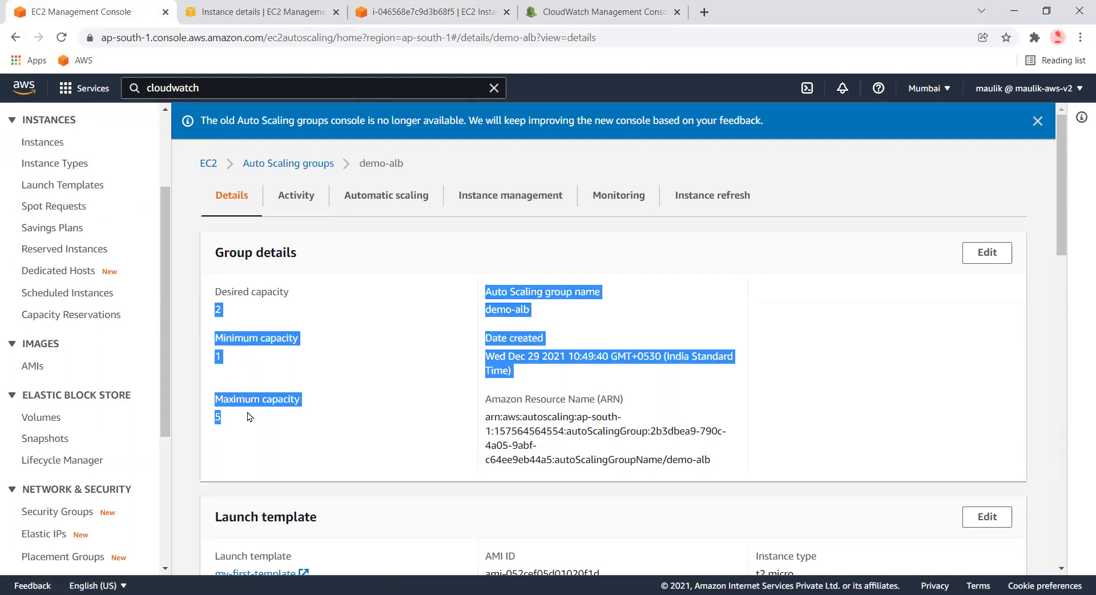
pyautogui.click(233, 396)
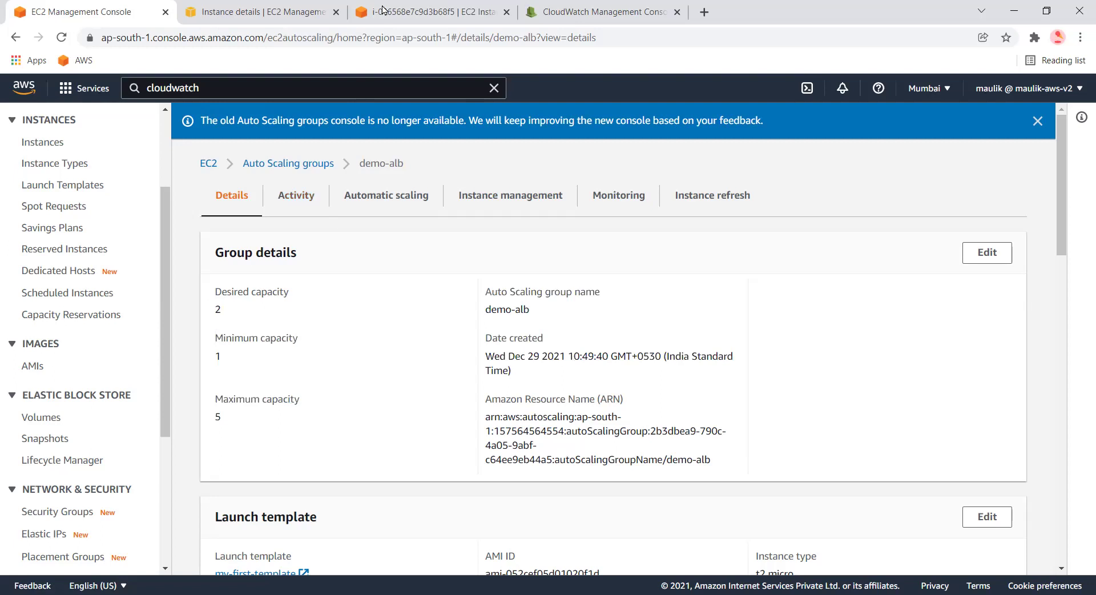
# Step: Check the stress run in the instance's shell and examine the name and condition of the scaling alarms in CloudWatch
pyautogui.click(383, 10)
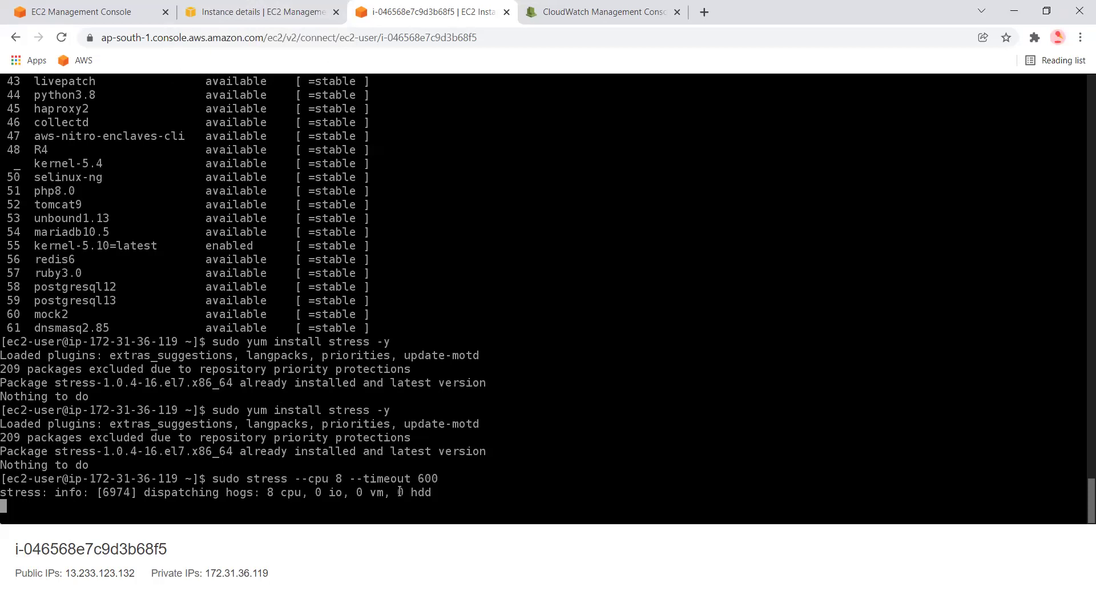
pyautogui.click(594, 8)
pyautogui.moveTo(349, 312); pyautogui.dragTo(240, 322)
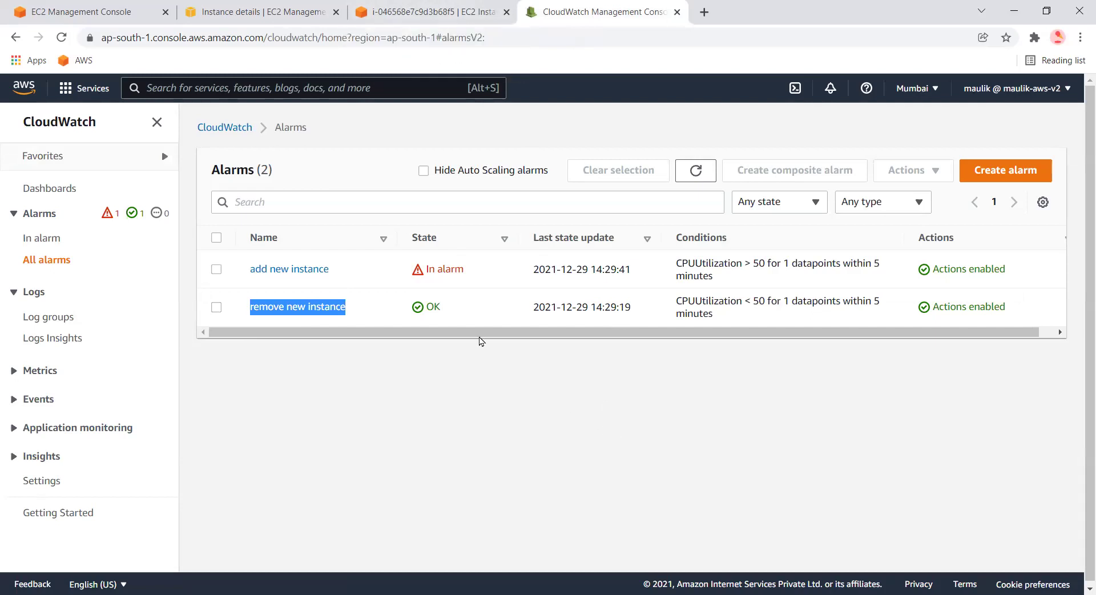
pyautogui.moveTo(712, 275); pyautogui.dragTo(673, 264)
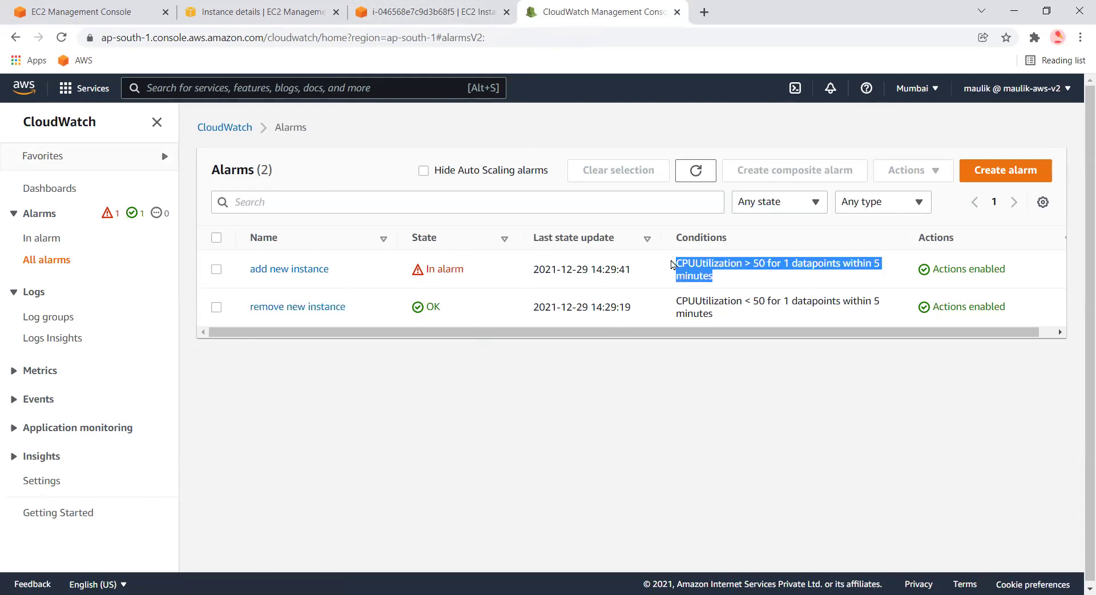
# Step: Review the earlier output in the instance's shell and check the "remove new instance" alarm's state in CloudWatch
pyautogui.click(414, 10)
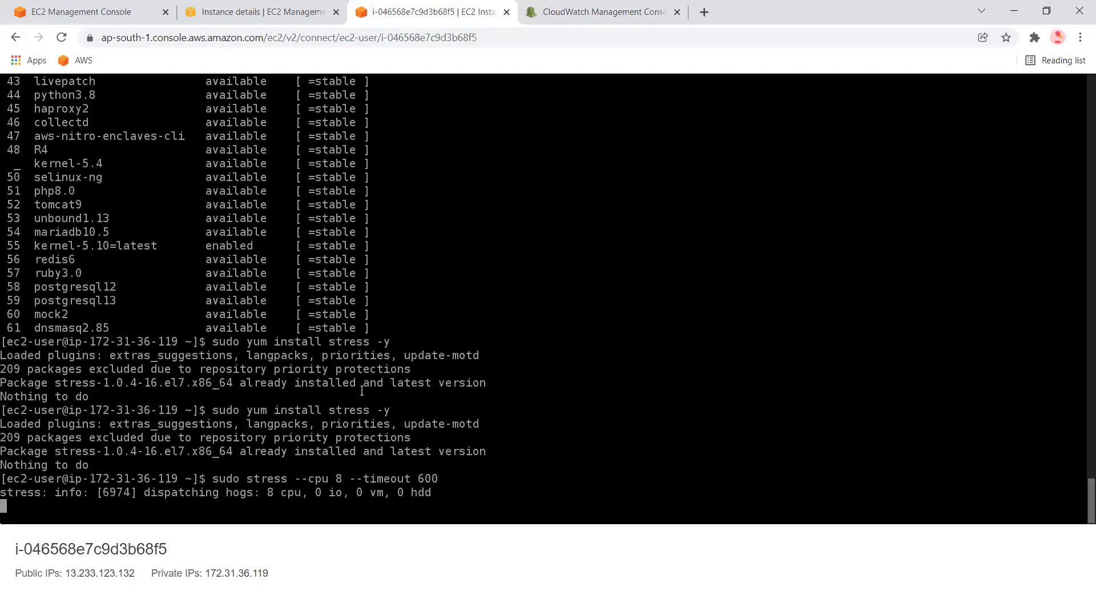
pyautogui.scroll(2, 362, 391)
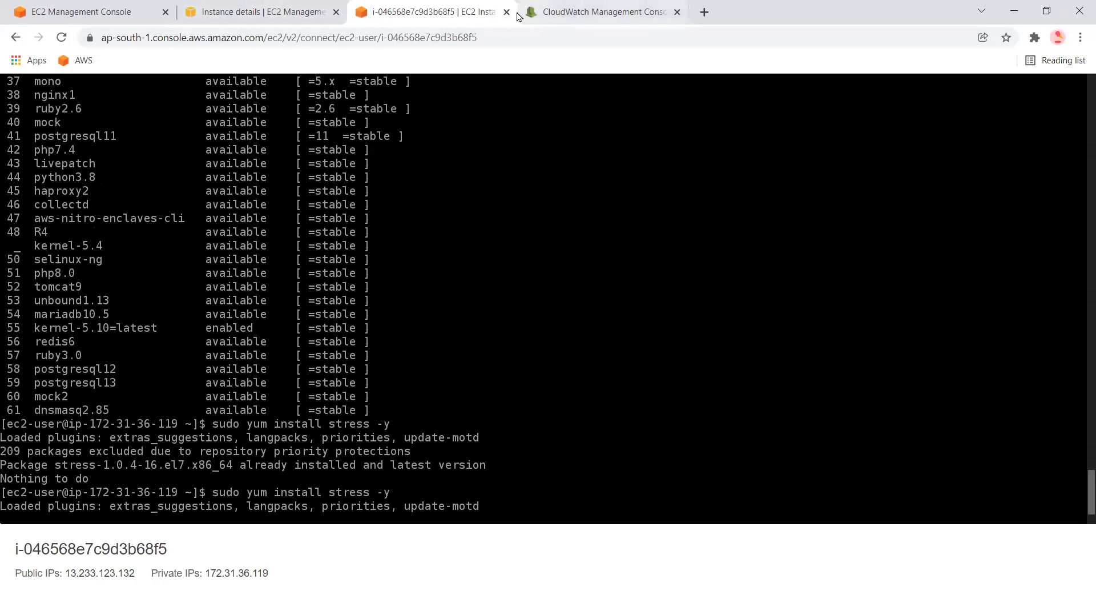
pyautogui.click(605, 9)
pyautogui.moveTo(349, 306); pyautogui.dragTo(234, 297)
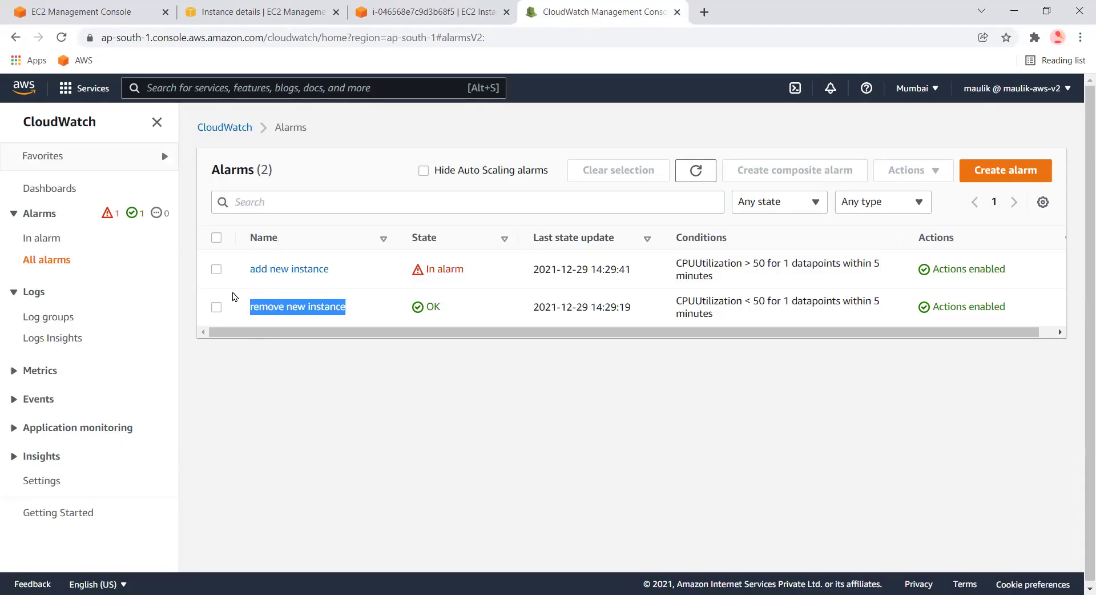
pyautogui.click(478, 6)
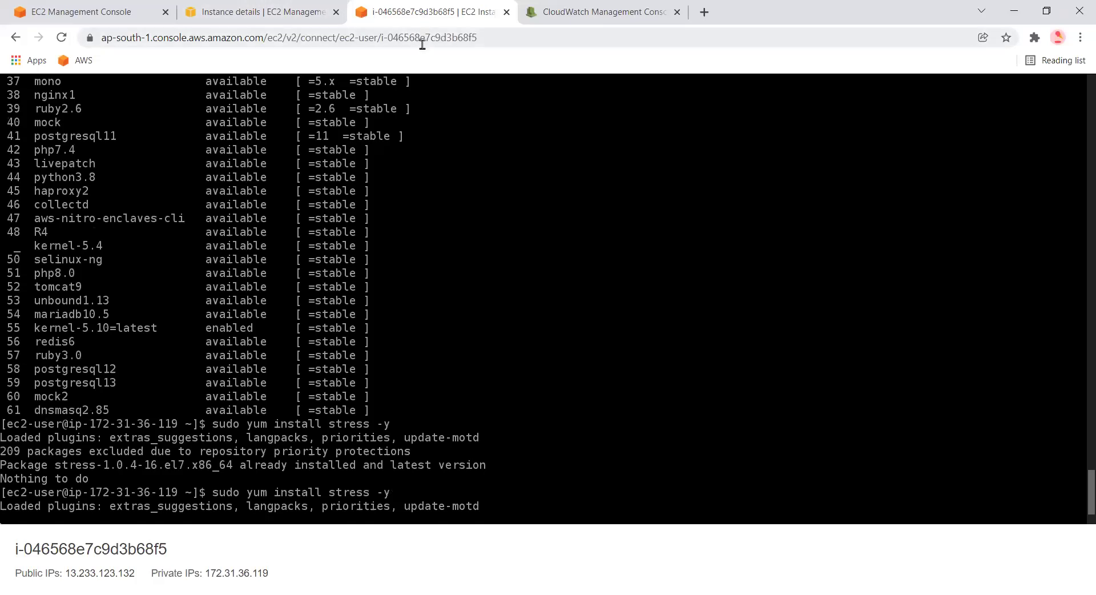
# Step: Reboot the stressed instance i-046568e7c9d3b68f5 from the EC2 instance list to end its CPU load
pyautogui.click(92, 8)
pyautogui.scroll(3, 63, 185)
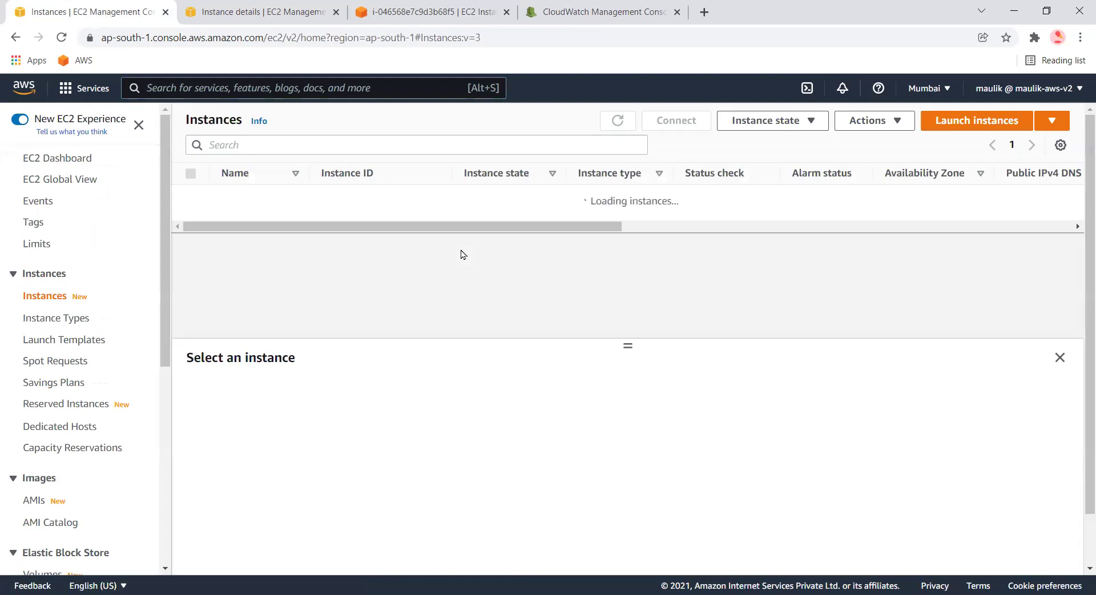
pyautogui.click(440, 197)
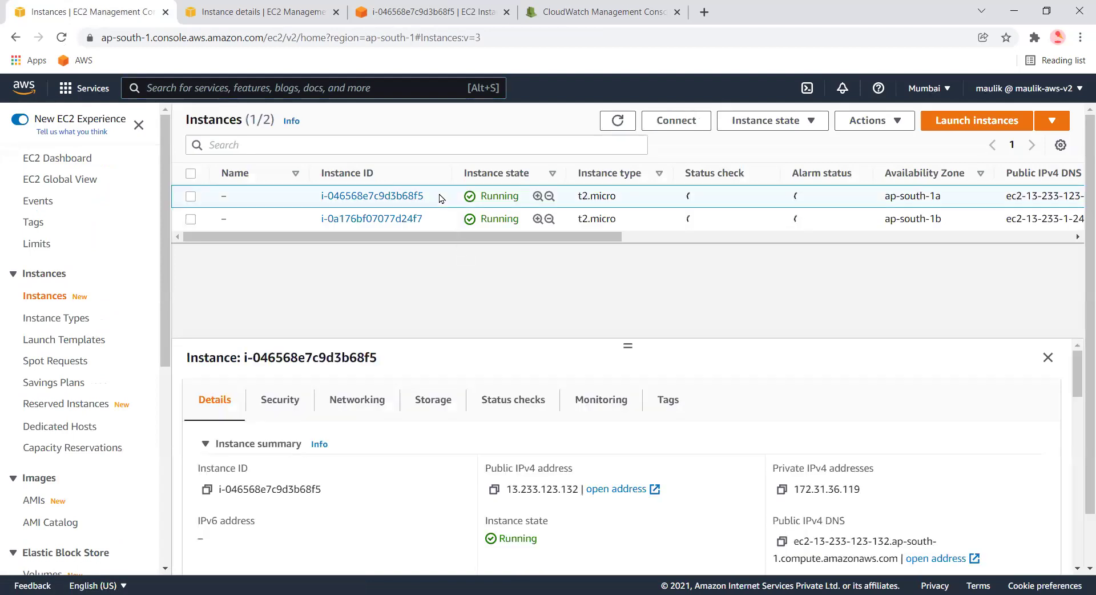
pyautogui.rightClick(440, 197)
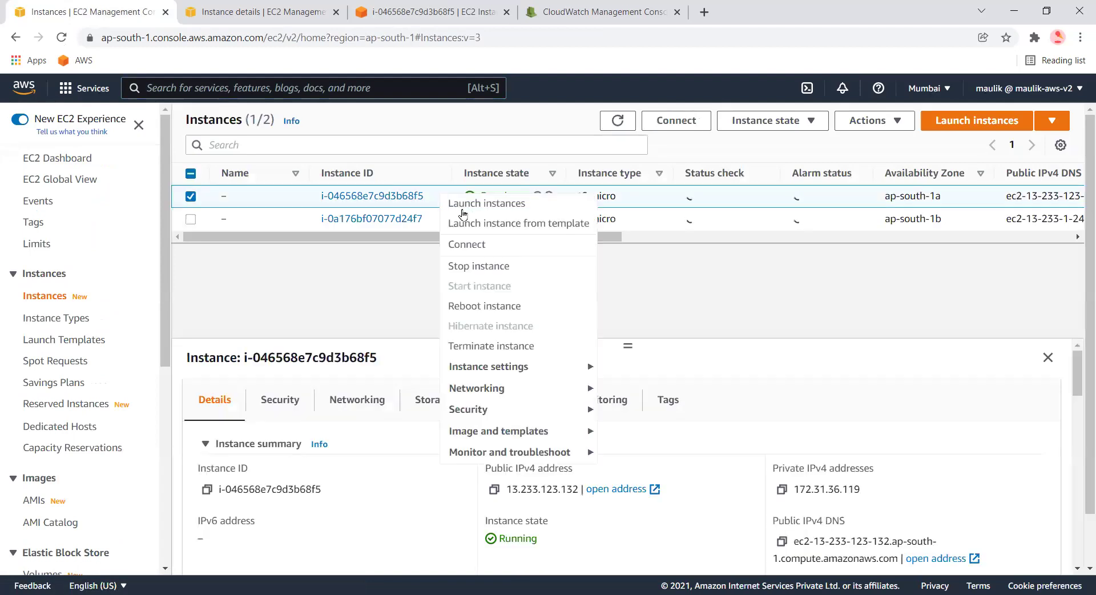
pyautogui.click(503, 307)
pyautogui.click(814, 459)
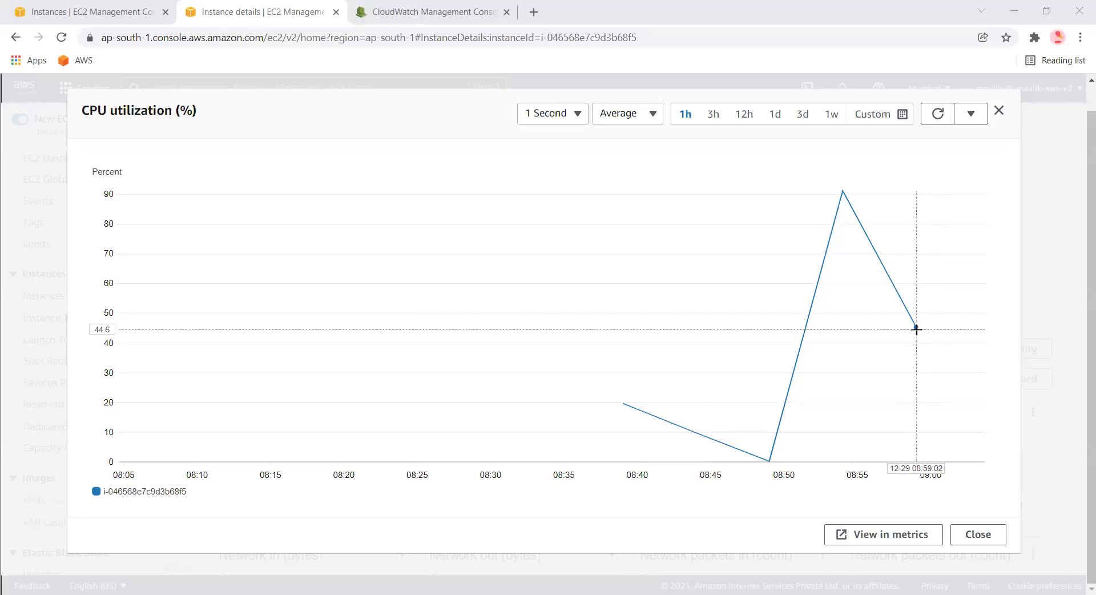
# Step: Read the latest CPU utilization data point, and refresh the CloudWatch alarms to examine the "remove new instance" alarm's state
pyautogui.moveTo(916, 328)
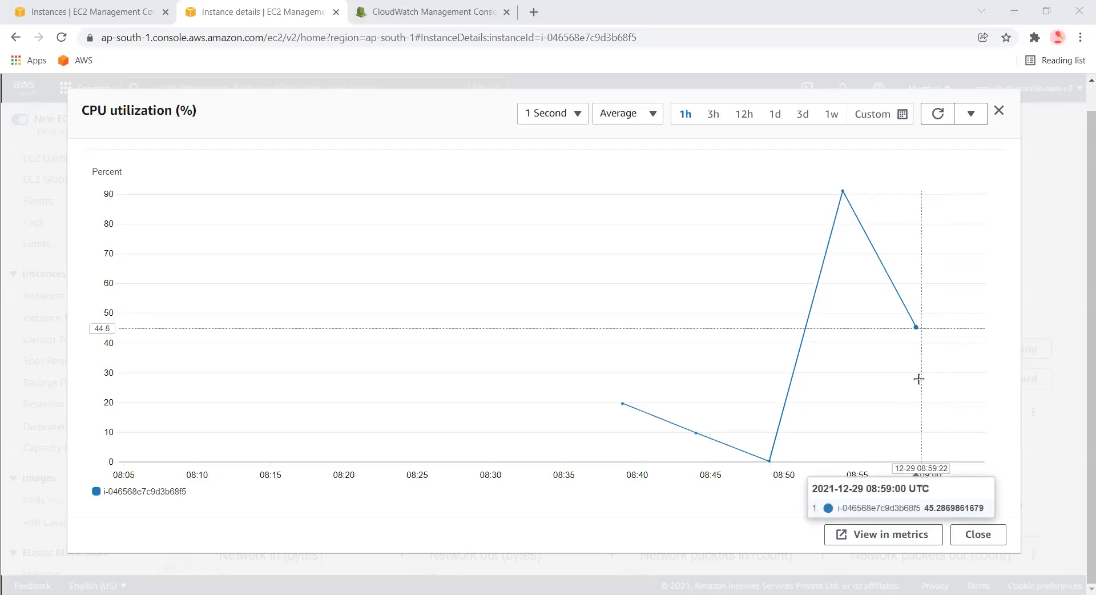
pyautogui.click(386, 7)
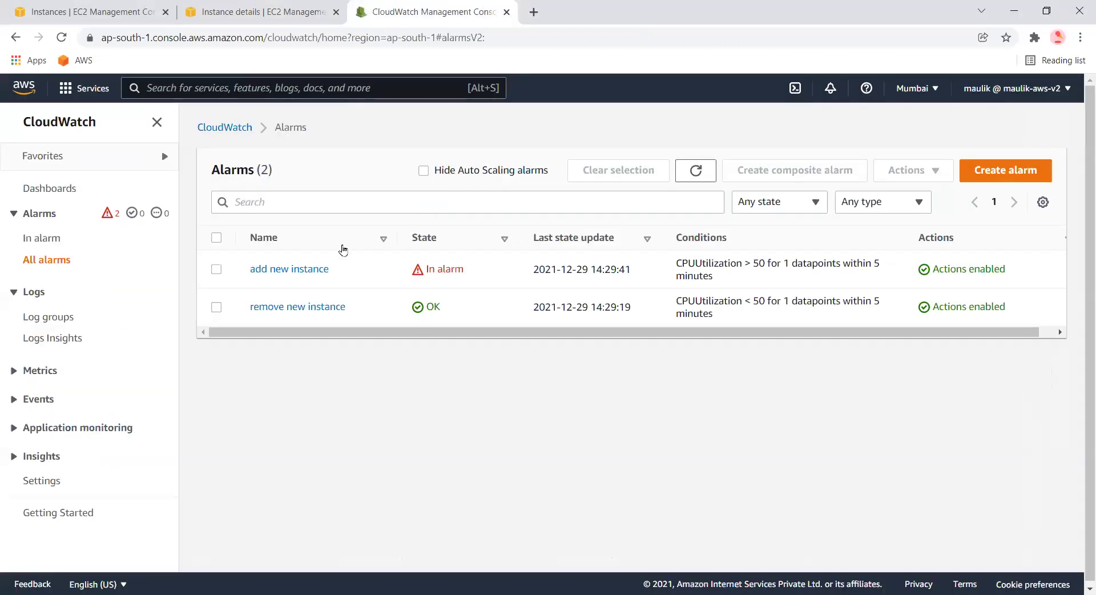
pyautogui.moveTo(244, 314); pyautogui.dragTo(344, 313)
pyautogui.click(686, 176)
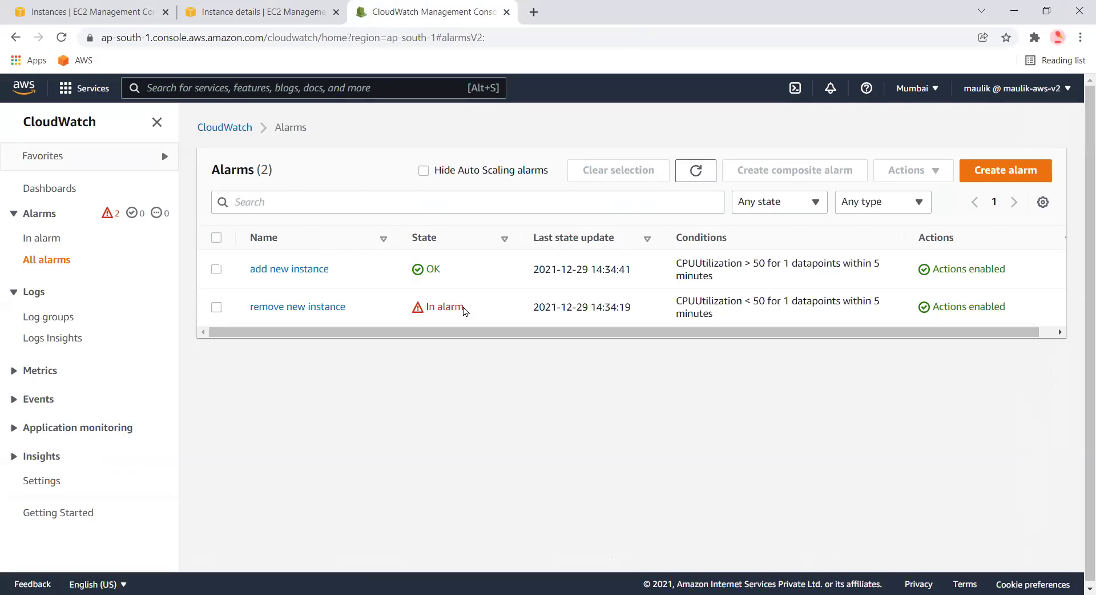
pyautogui.tripleClick(434, 306)
pyautogui.moveTo(240, 311); pyautogui.dragTo(357, 311)
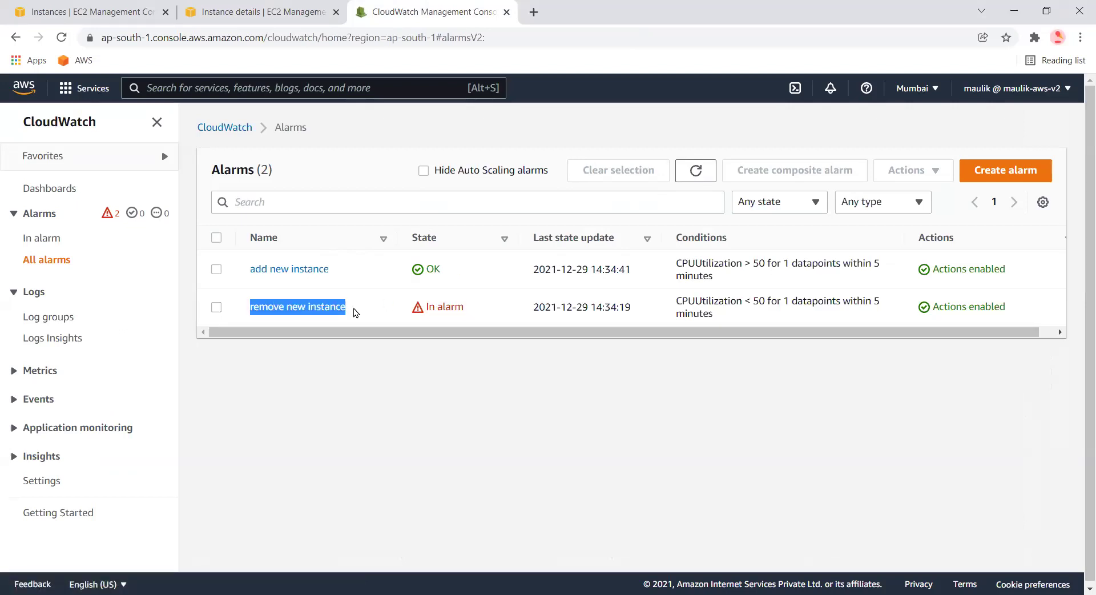
# Step: Read the "remove new instance" alarm's condition in CloudWatch, and refresh the EC2 instance list to check the running instances
pyautogui.moveTo(735, 302); pyautogui.dragTo(659, 296)
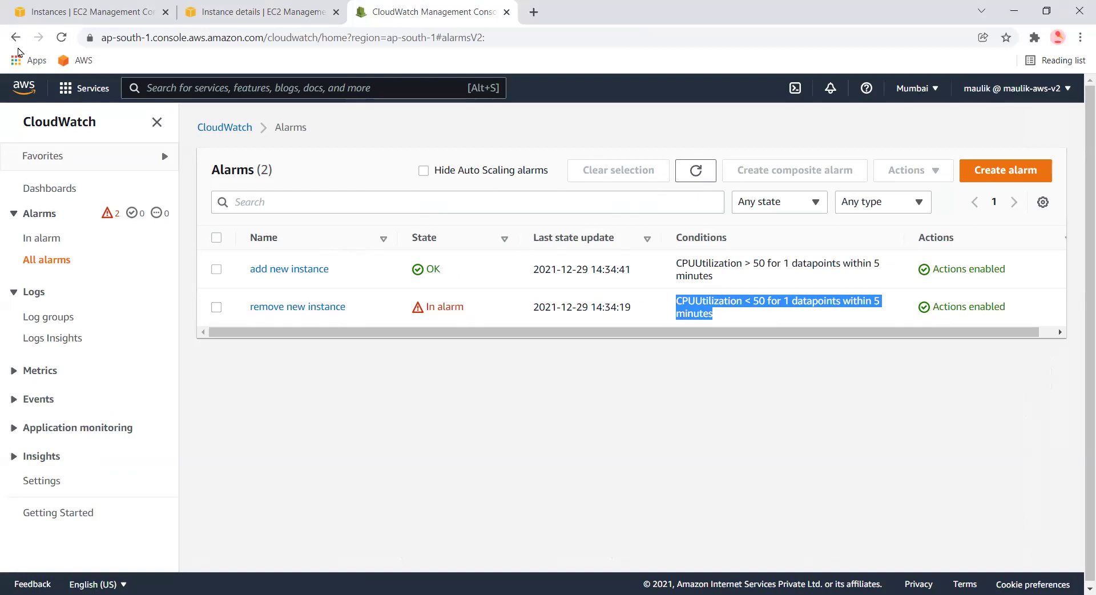
pyautogui.click(85, 12)
pyautogui.click(618, 156)
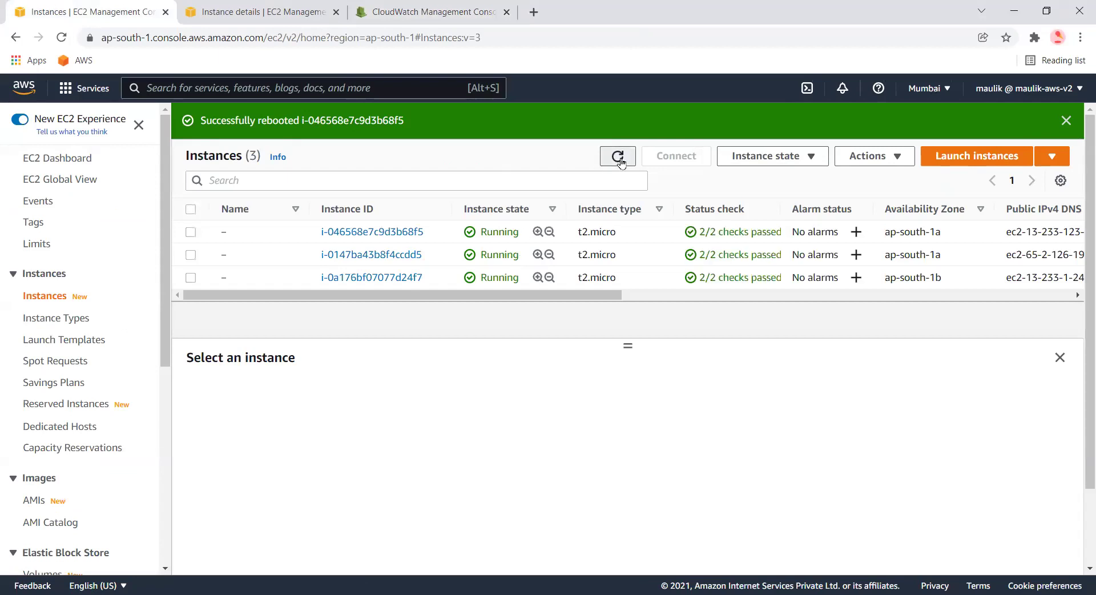
pyautogui.click(618, 156)
# Step: Open the details of the demo-alb Auto Scaling group and check its desired capacity
pyautogui.scroll(-5, 45, 445)
pyautogui.scroll(-3, 48, 485)
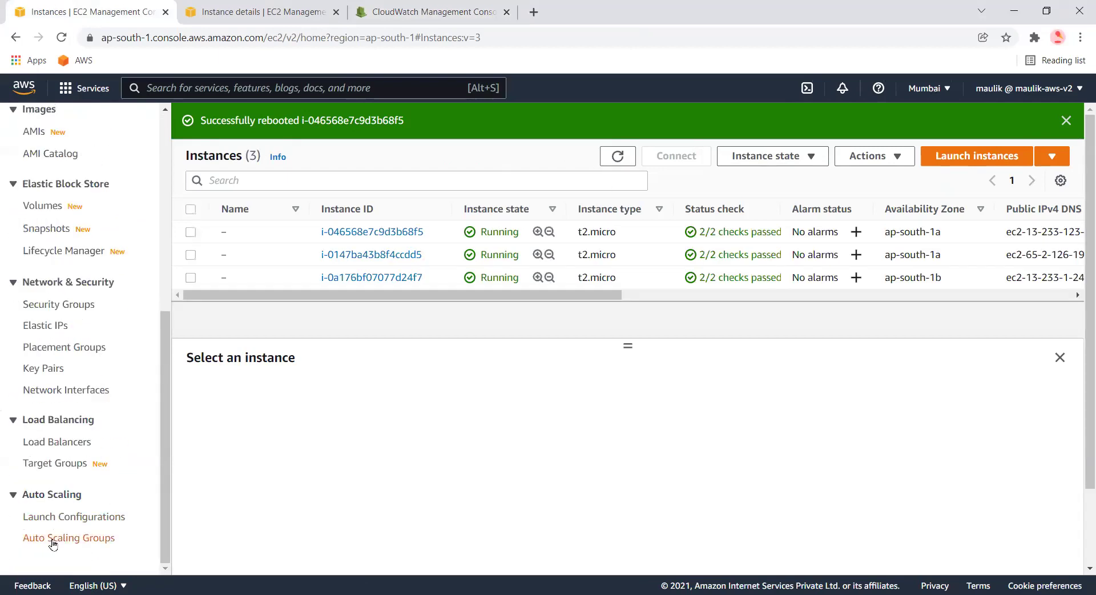
pyautogui.click(54, 539)
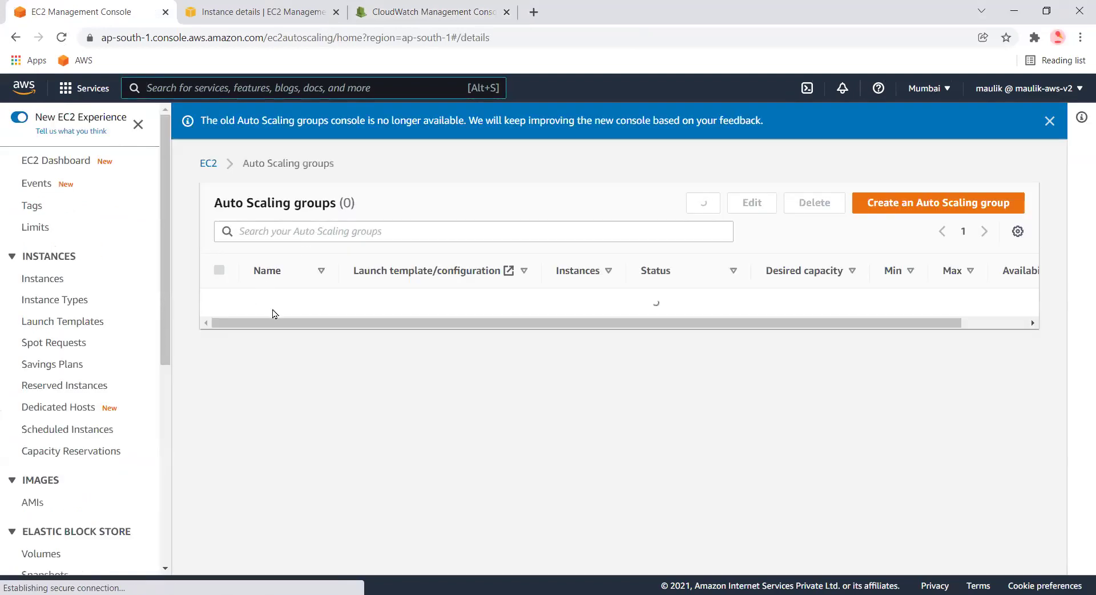
pyautogui.click(272, 305)
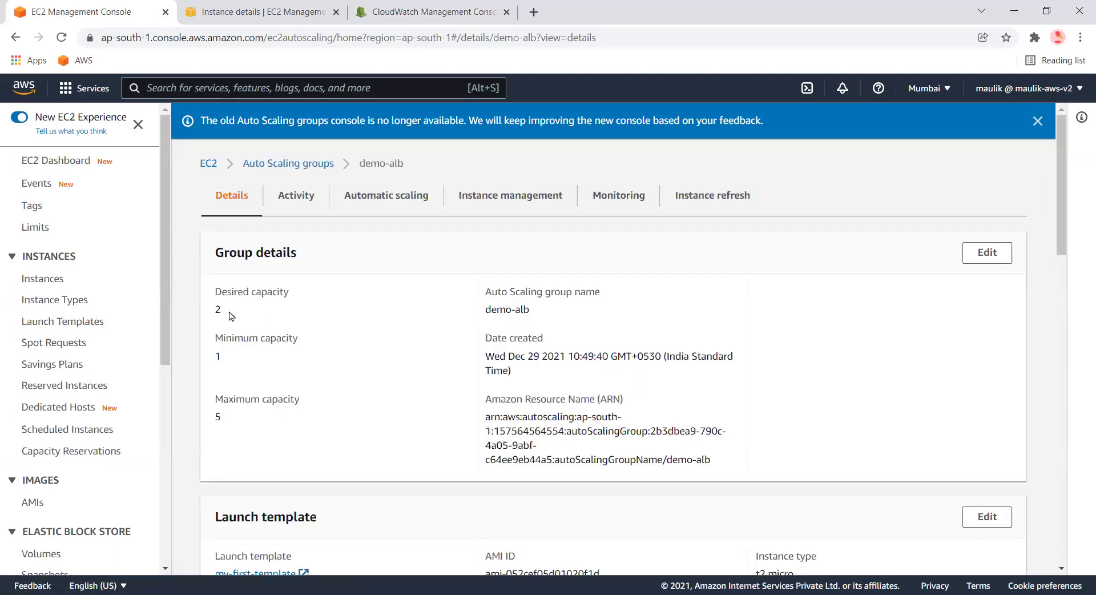
pyautogui.moveTo(231, 315); pyautogui.dragTo(212, 313)
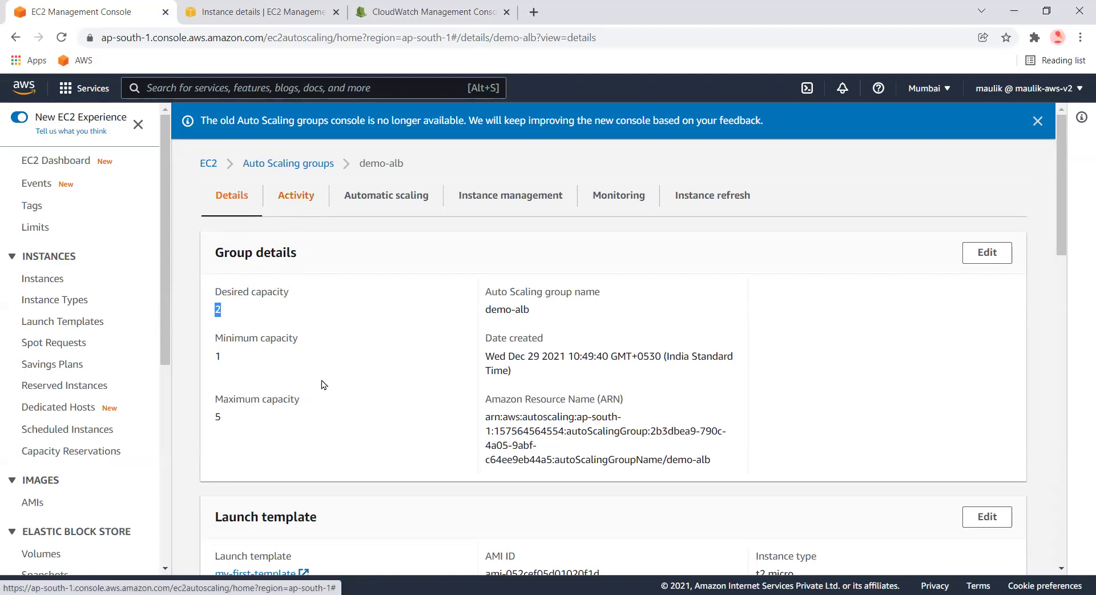
# Step: Examine the latest termination entry in the demo-alb group's activity history, reading its description and cause
pyautogui.scroll(-2, 345, 403)
pyautogui.scroll(-3, 344, 404)
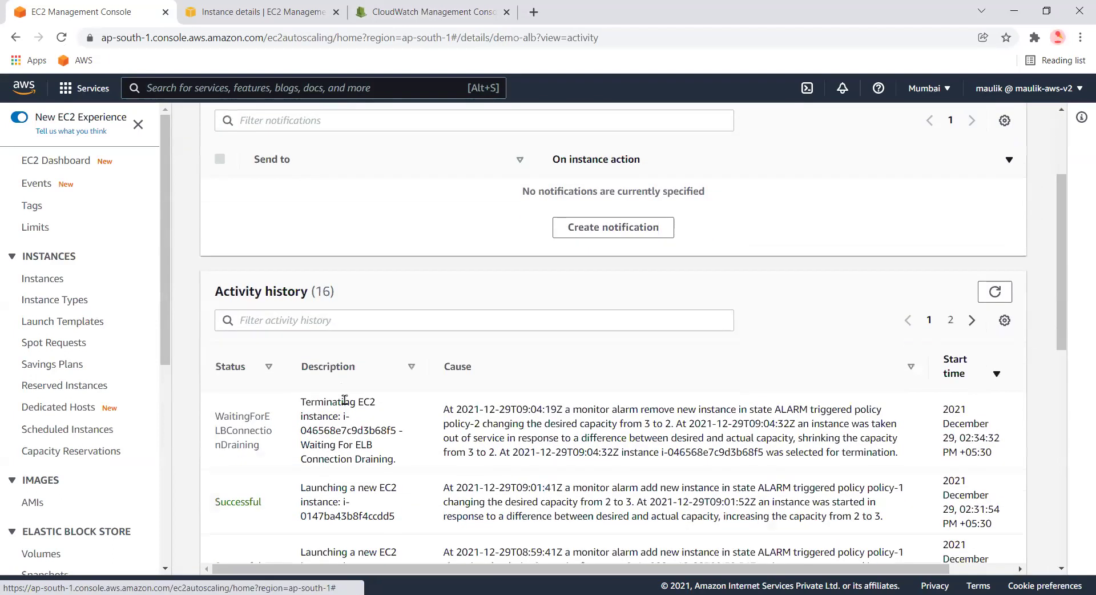
pyautogui.scroll(-1, 329, 381)
pyautogui.moveTo(301, 372); pyautogui.dragTo(365, 415)
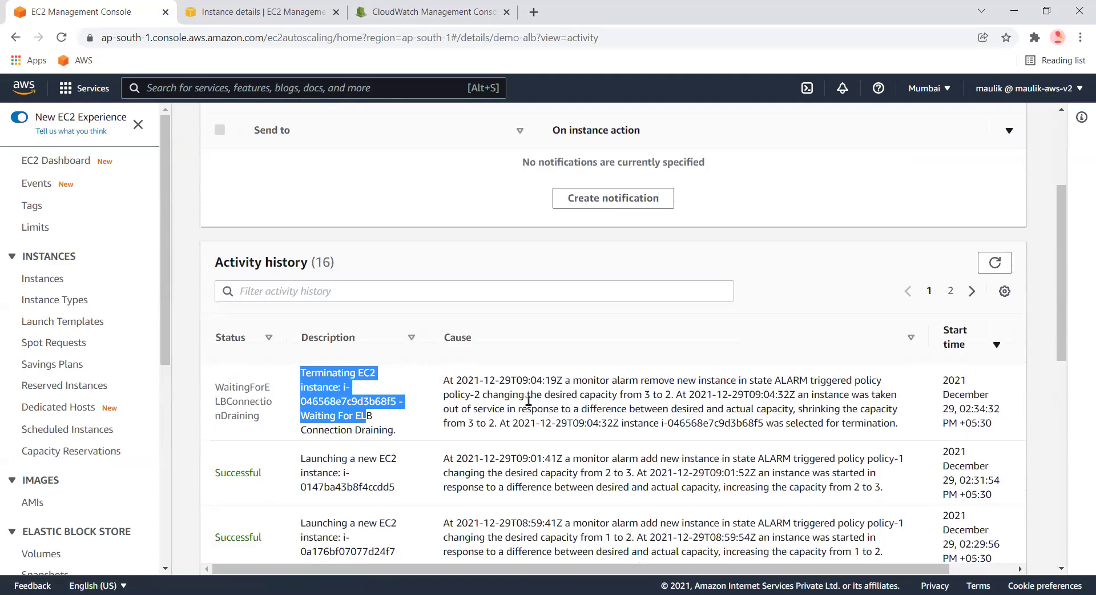
pyautogui.moveTo(444, 395); pyautogui.dragTo(907, 427)
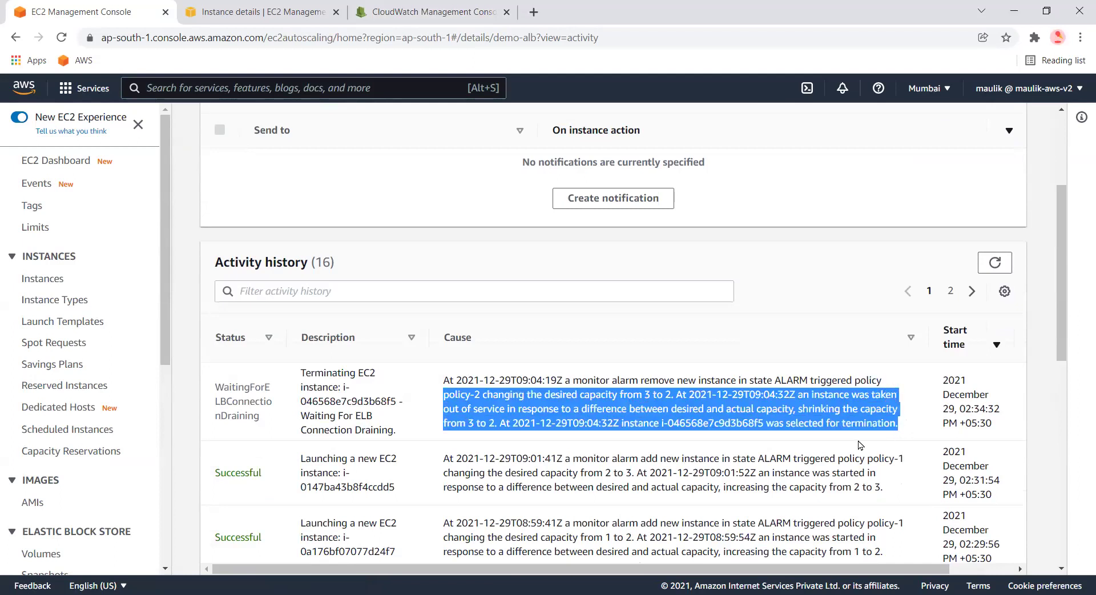
pyautogui.scroll(1, 478, 312)
pyautogui.scroll(3, 479, 312)
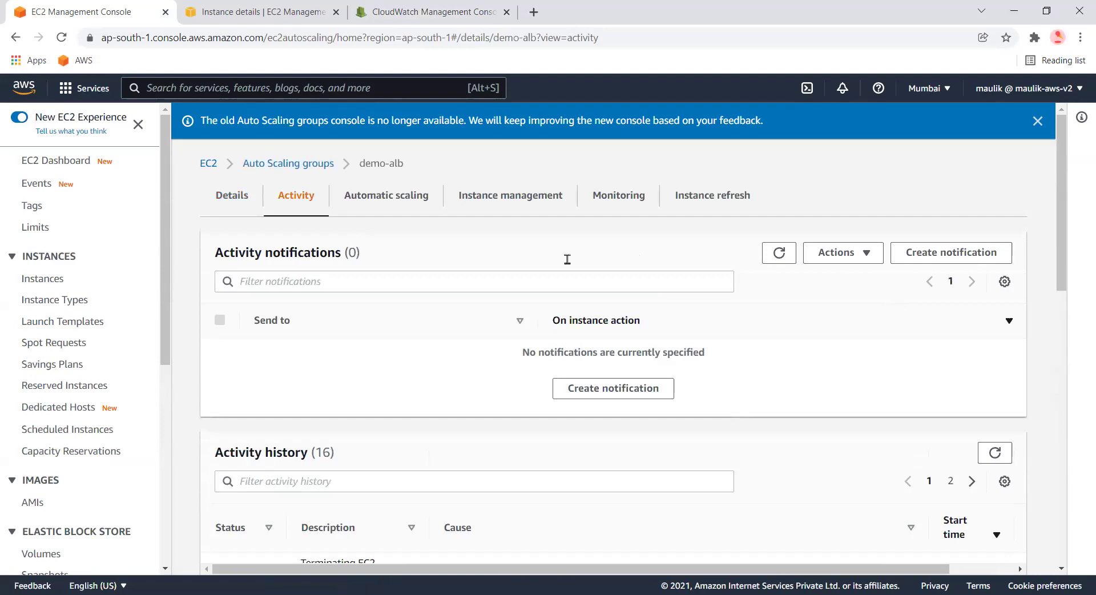
pyautogui.scroll(-4, 357, 350)
pyautogui.scroll(4, 357, 349)
# Step: Review the "remove new instance" alarm's name and its CPU utilization condition in the CloudWatch alarms list
pyautogui.click(471, 11)
pyautogui.moveTo(348, 307); pyautogui.dragTo(251, 307)
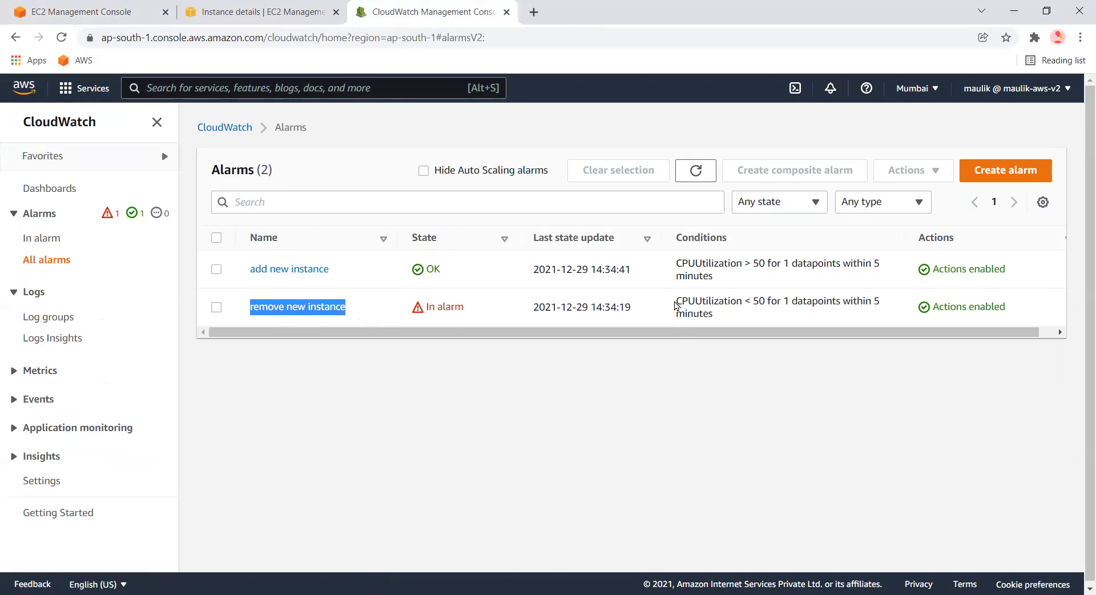
pyautogui.click(676, 301)
pyautogui.tripleClick(723, 324)
pyautogui.click(734, 299)
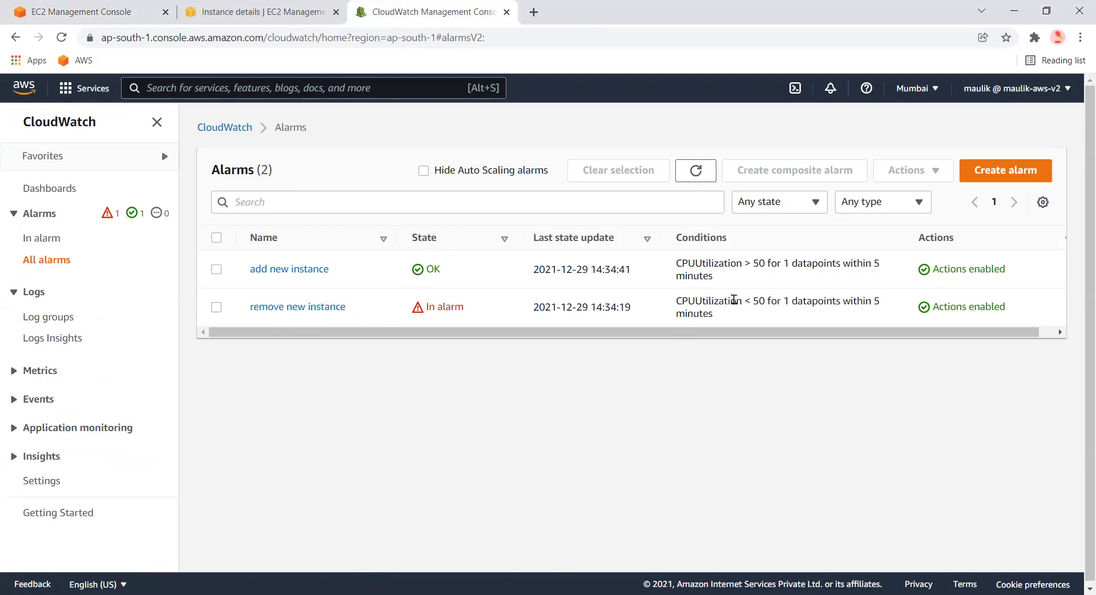
pyautogui.moveTo(744, 301); pyautogui.dragTo(761, 303)
pyautogui.doubleClick(760, 302)
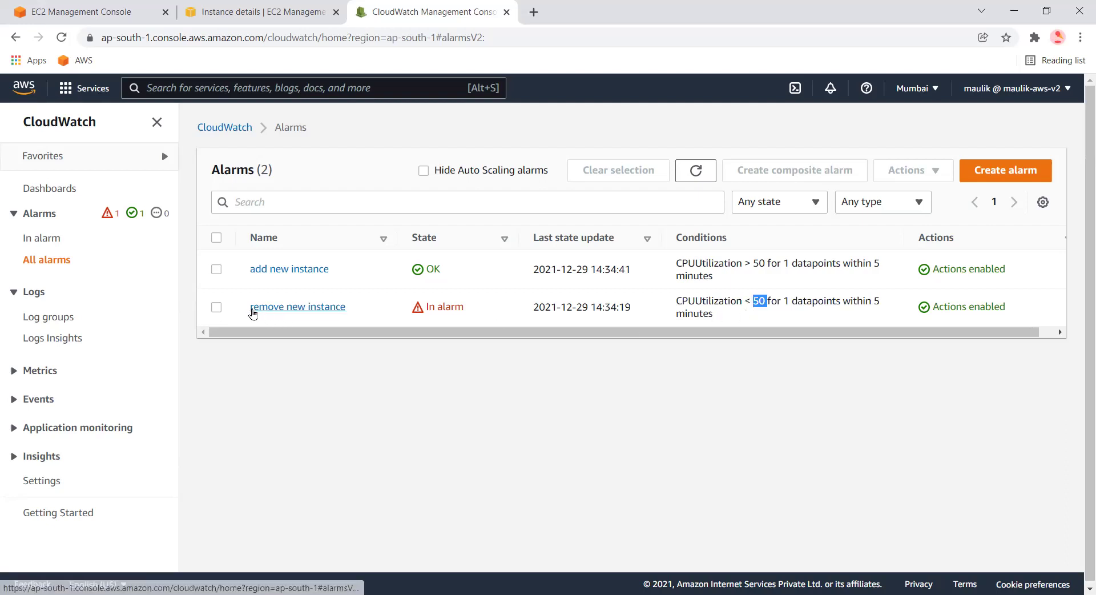
pyautogui.tripleClick(720, 316)
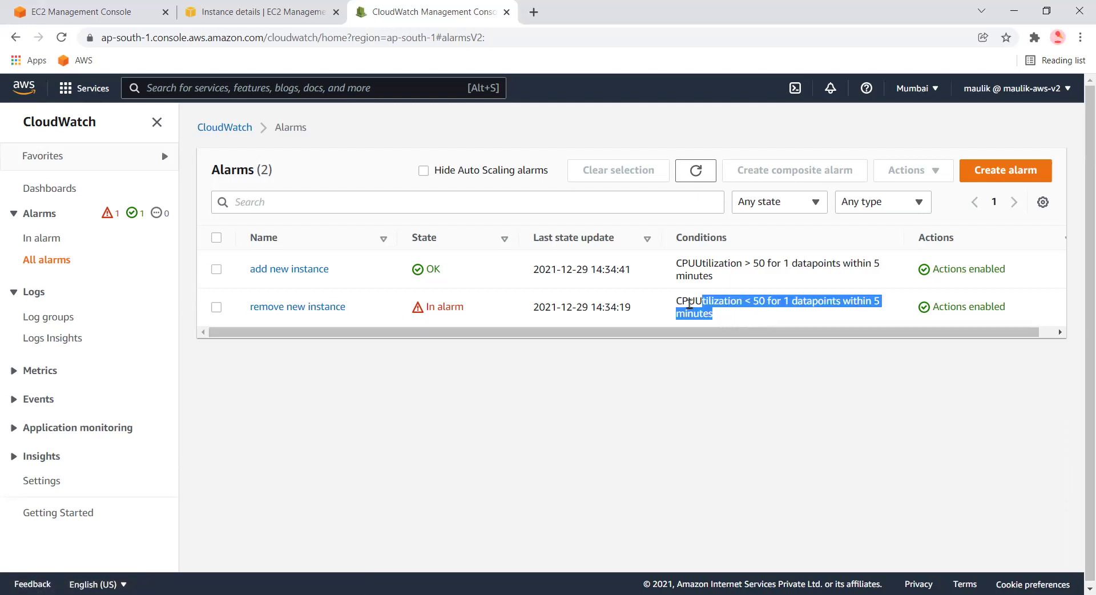